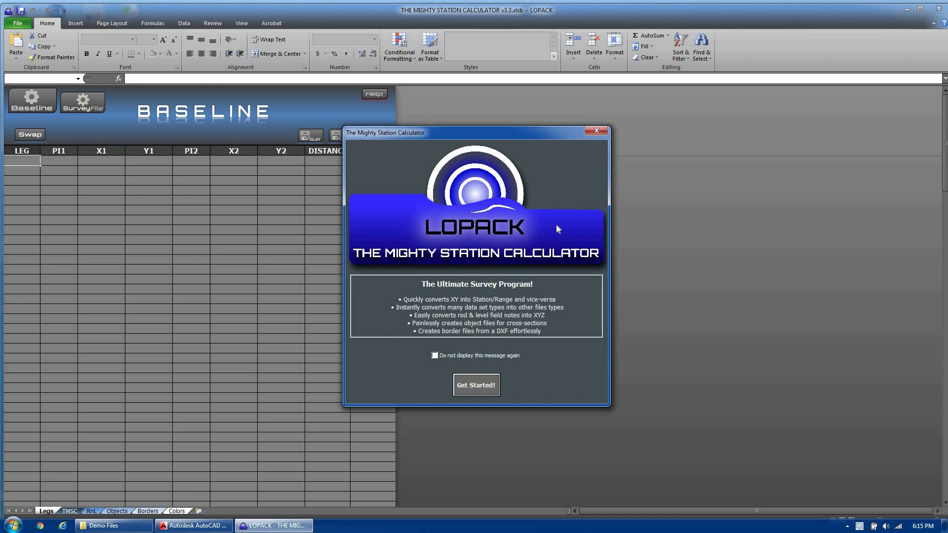
# - Look through the getting-started help, from what's new and baseline instructions to border files and contact, then close it
pyautogui.click(474, 386)
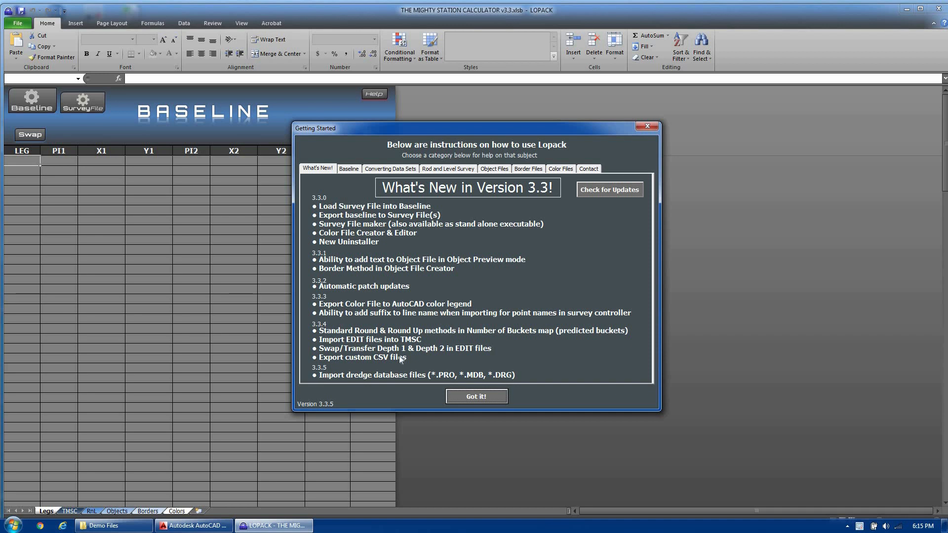
pyautogui.click(349, 169)
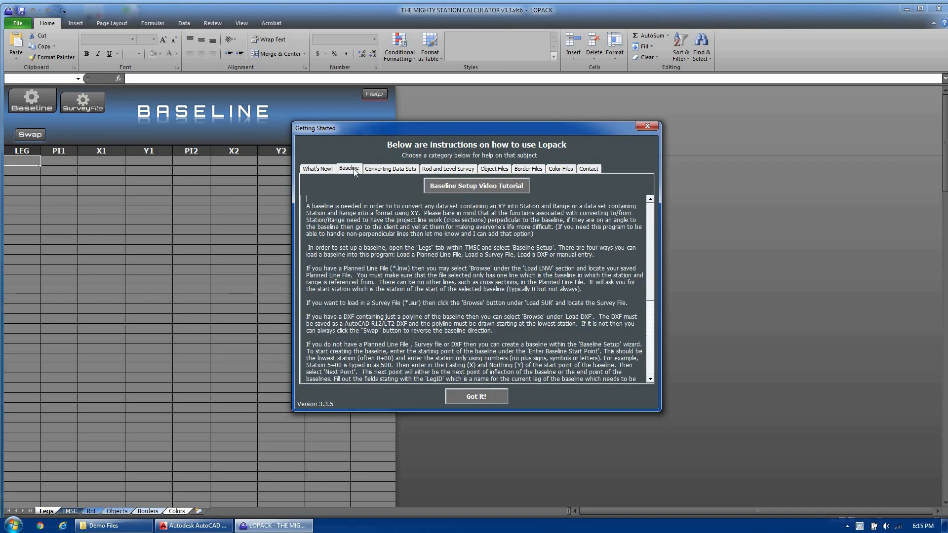
pyautogui.click(385, 169)
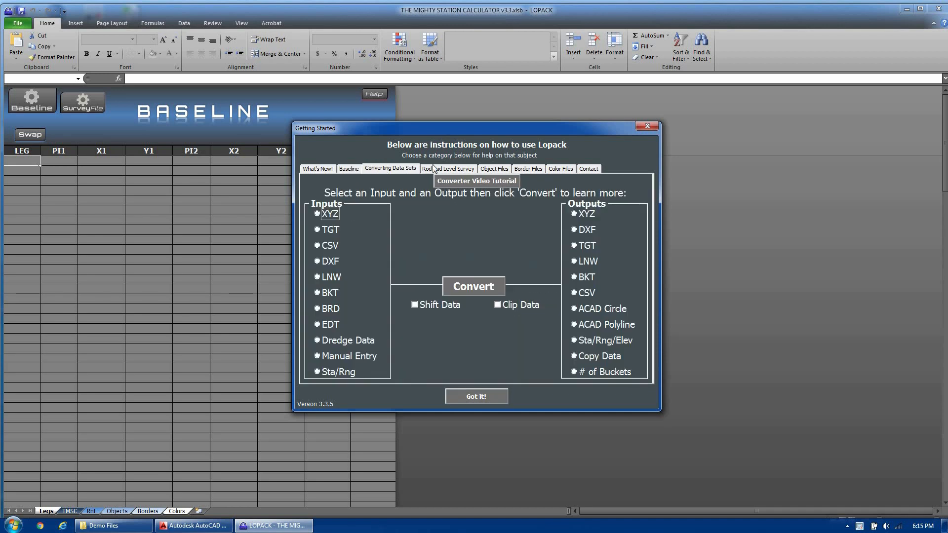
pyautogui.click(459, 170)
pyautogui.click(488, 171)
pyautogui.click(543, 170)
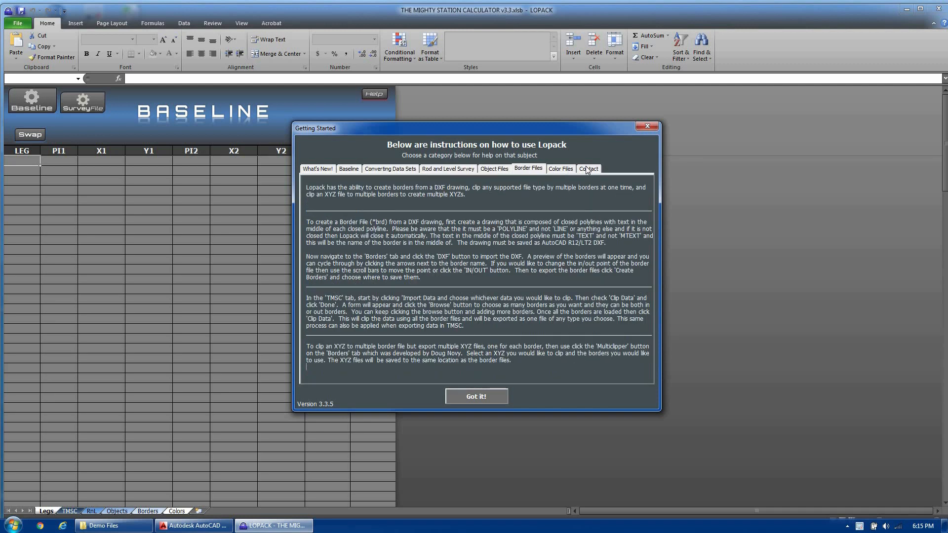
pyautogui.click(589, 170)
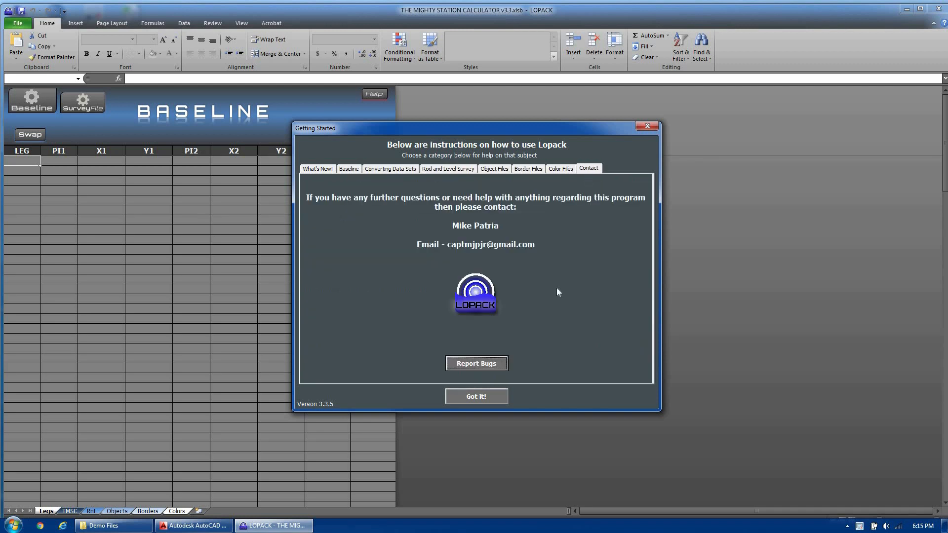
pyautogui.click(484, 395)
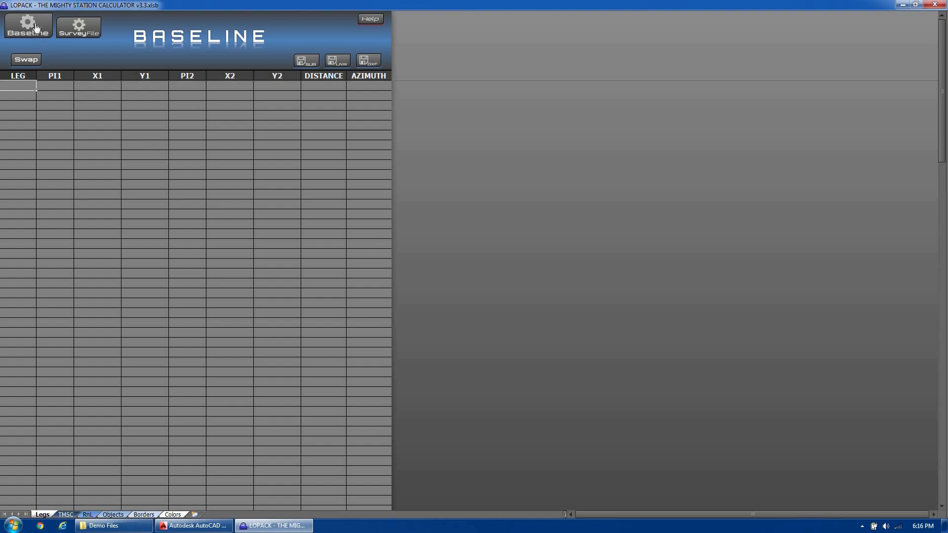
# - Load the planned line file Delaware Baseline.lnw from the Demo Files folder on the Desktop as the baseline, with start station 1000
pyautogui.click(20, 25)
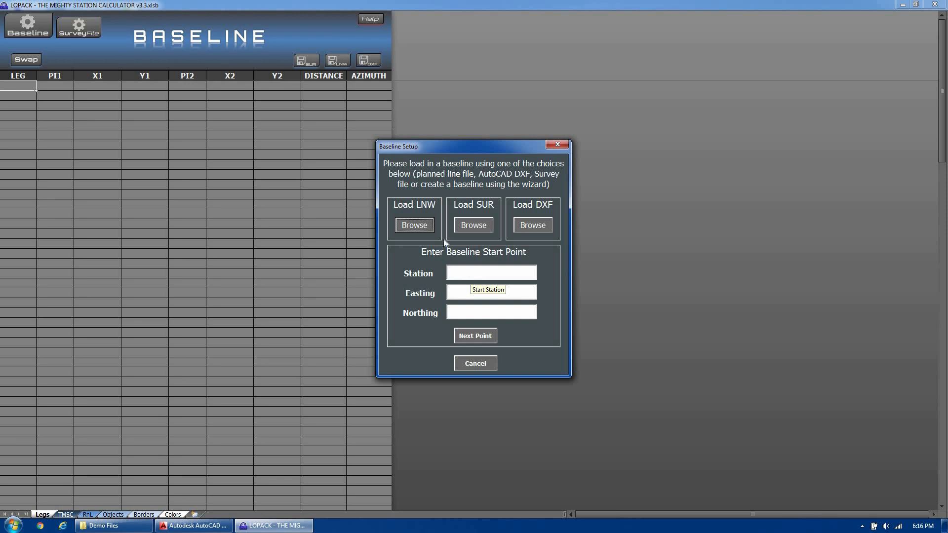
pyautogui.click(426, 226)
pyautogui.click(395, 210)
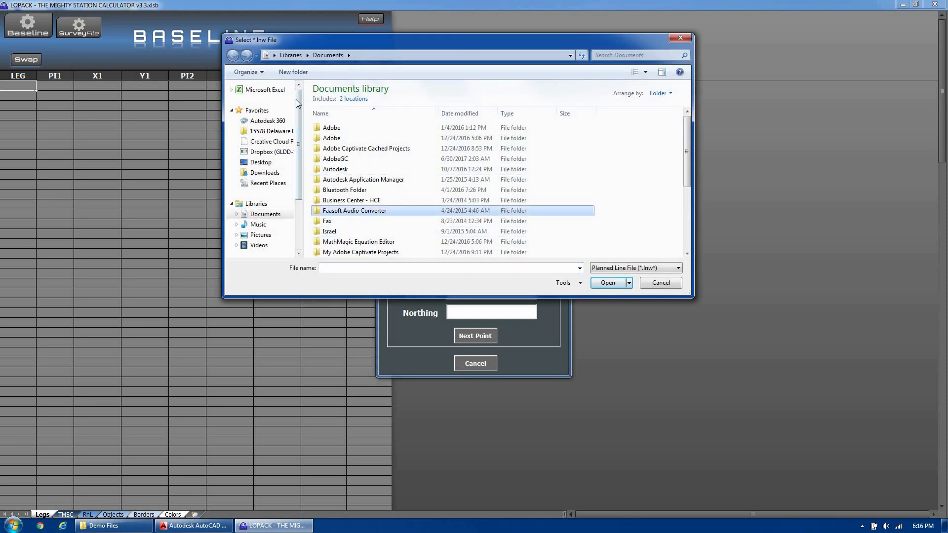
pyautogui.click(260, 162)
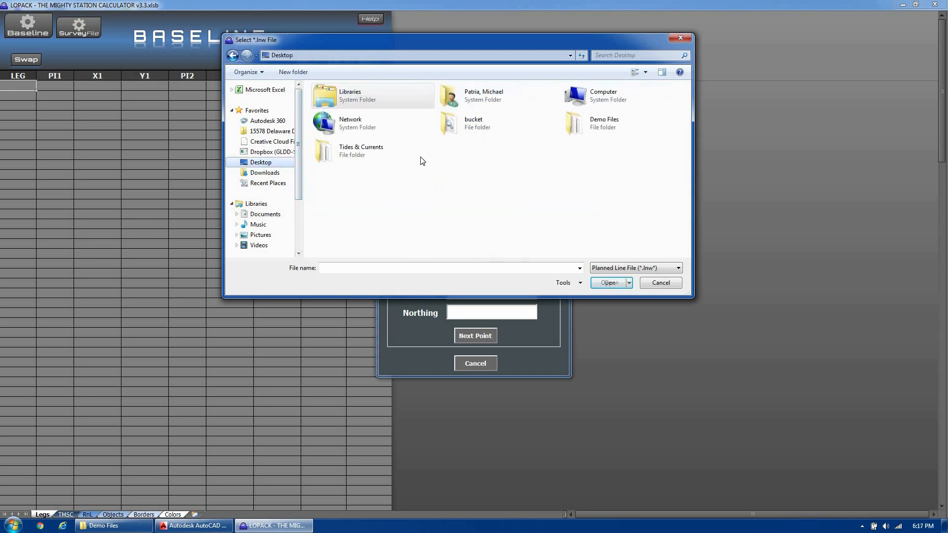
pyautogui.click(496, 131)
pyautogui.doubleClick(575, 130)
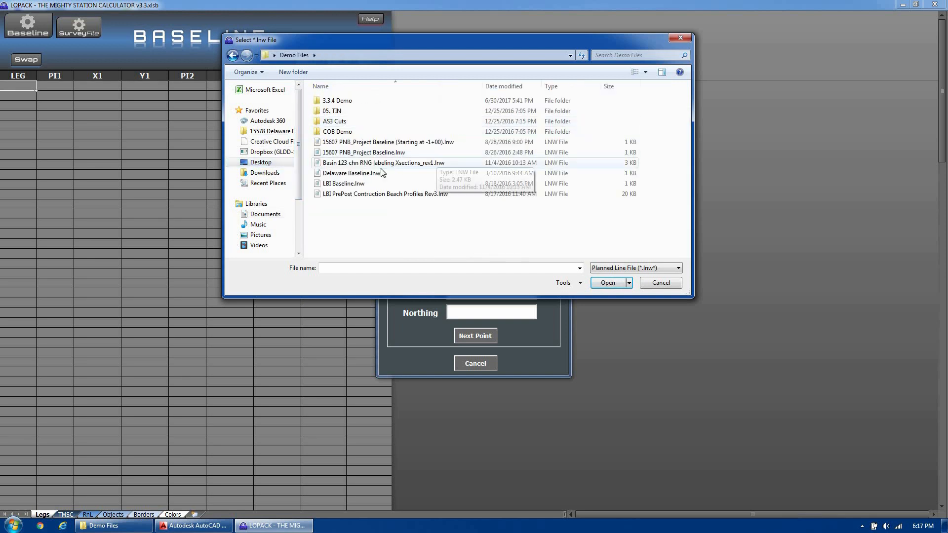
pyautogui.doubleClick(366, 175)
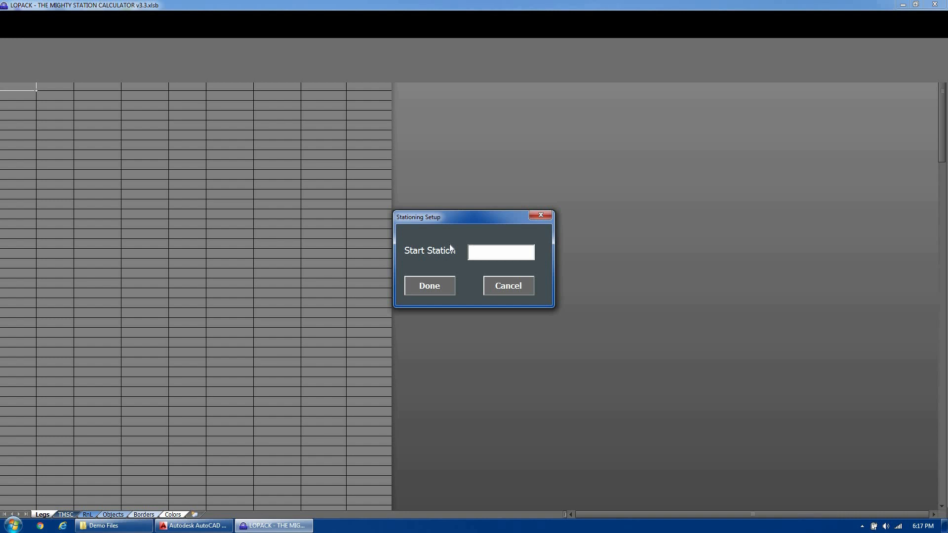
pyautogui.write('1000')
pyautogui.click(429, 286)
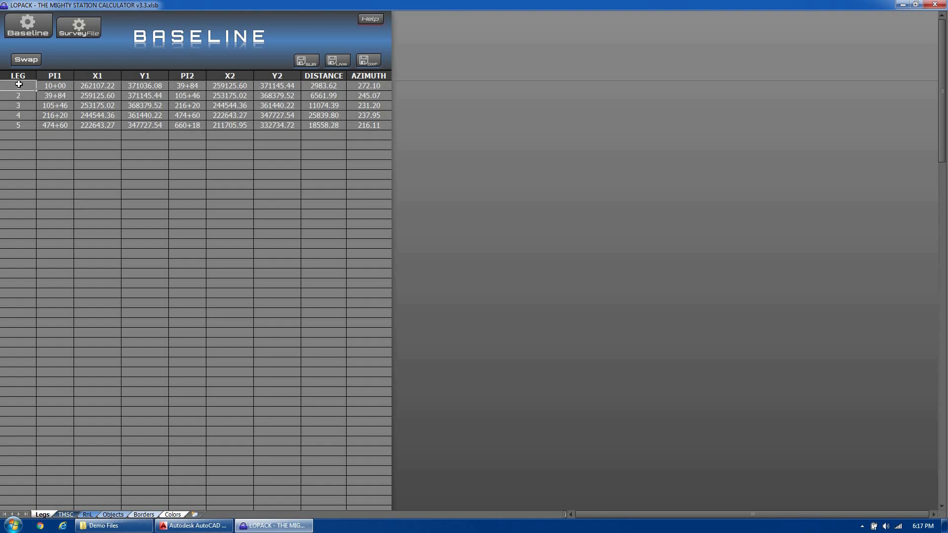
# - Examine the loaded baseline legs: leg numbers, start and end stations with their coordinates, distance and azimuth
pyautogui.moveTo(21, 87); pyautogui.dragTo(18, 126)
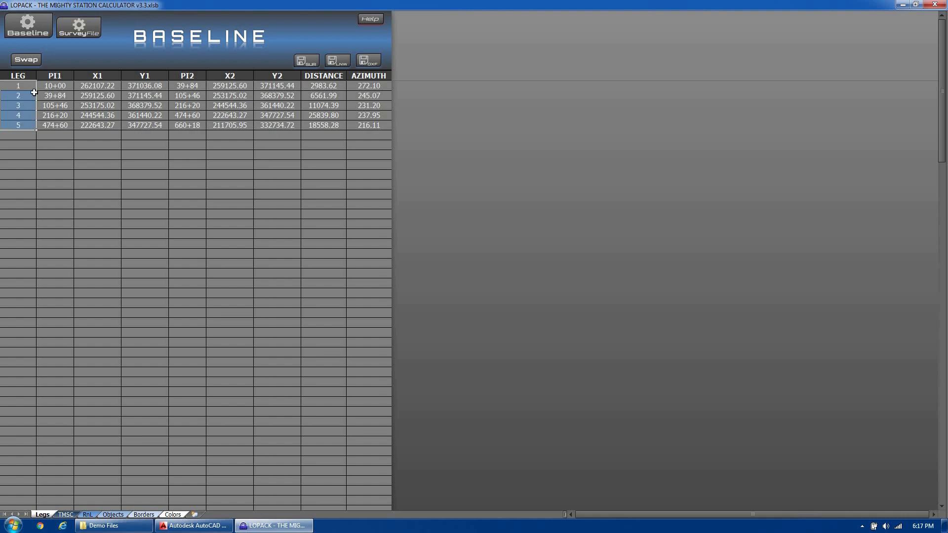
pyautogui.click(50, 86)
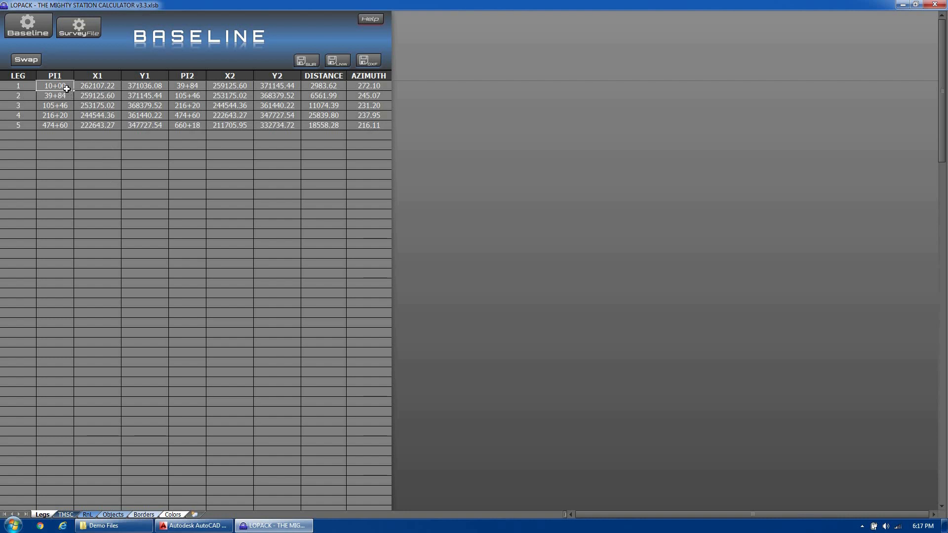
pyautogui.click(98, 88)
pyautogui.click(147, 84)
pyautogui.click(185, 84)
pyautogui.click(230, 86)
pyautogui.click(271, 86)
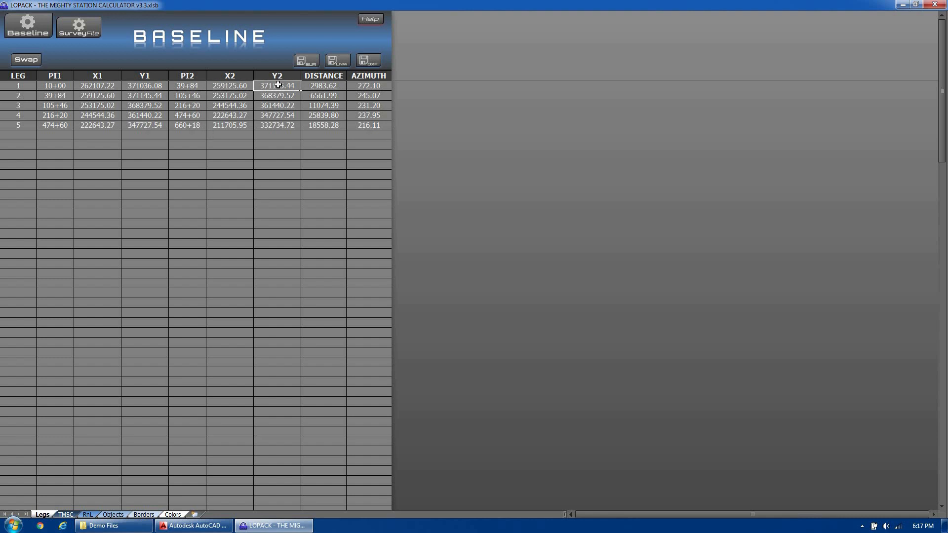
pyautogui.click(331, 89)
pyautogui.click(375, 88)
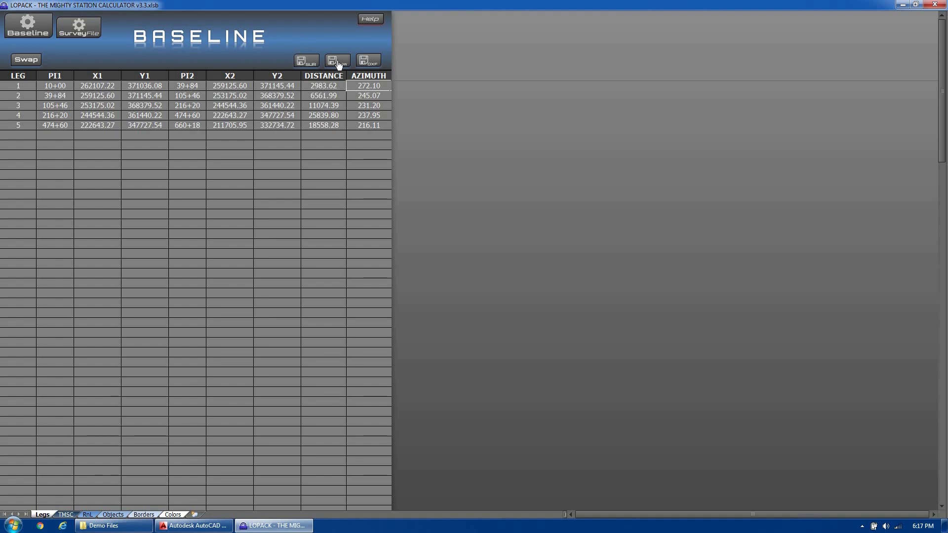
# - Export the baseline to the Demo Files folder as Demo Baseline.dxf
pyautogui.click(372, 67)
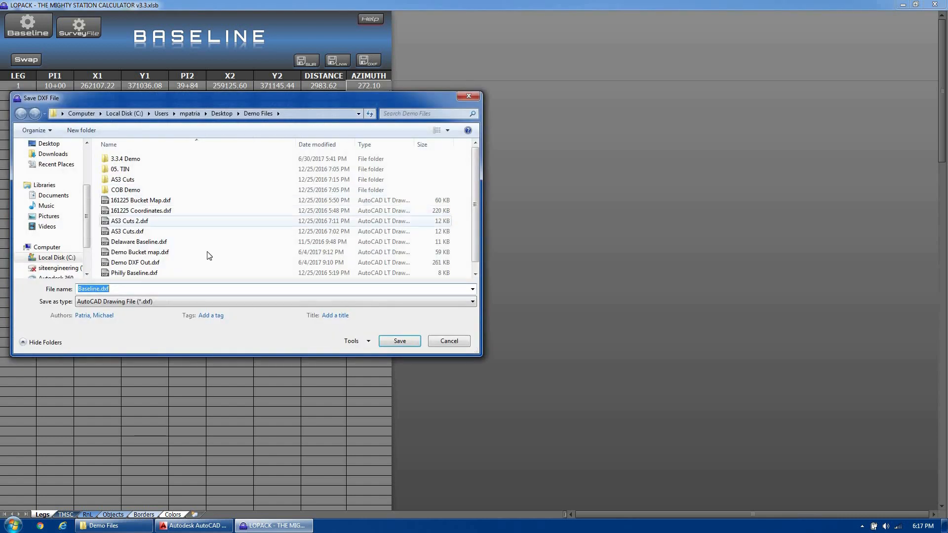
pyautogui.click(78, 288)
pyautogui.write('Demo')
pyautogui.press('Return')
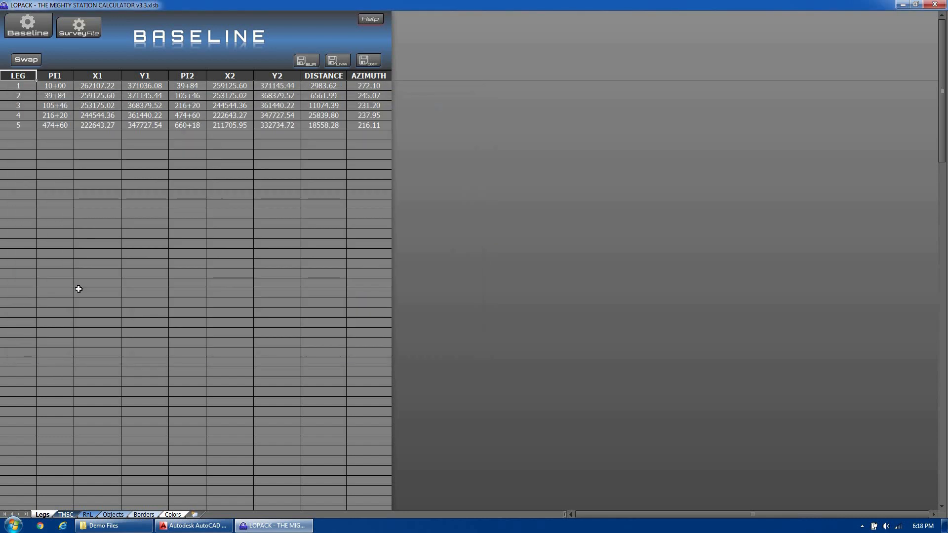
# - Open Demo Baseline.dxf from the Demo Files folder in AutoCAD and inspect the drawn baseline and its label
pyautogui.click(106, 526)
pyautogui.doubleClick(325, 167)
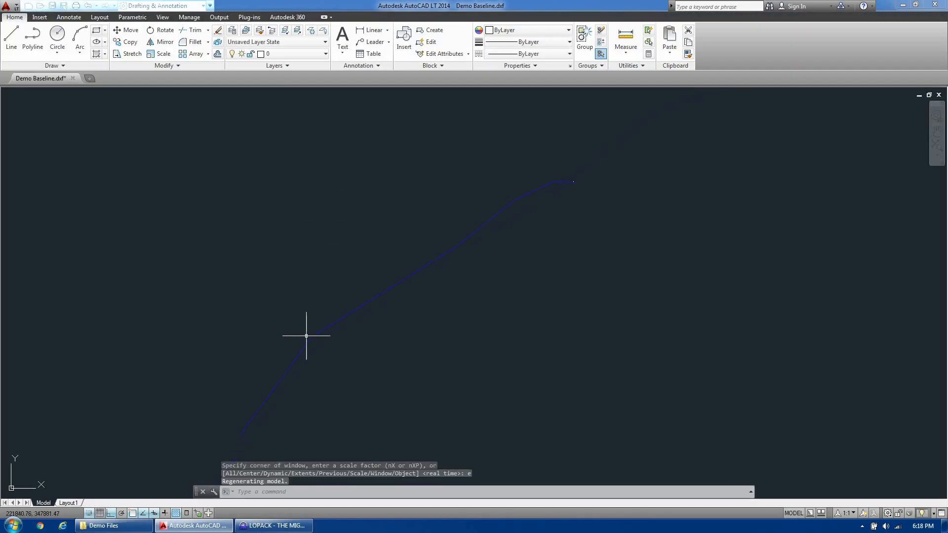
pyautogui.scroll(4, 507, 238)
pyautogui.scroll(-2, 506, 235)
pyautogui.scroll(6, 553, 148)
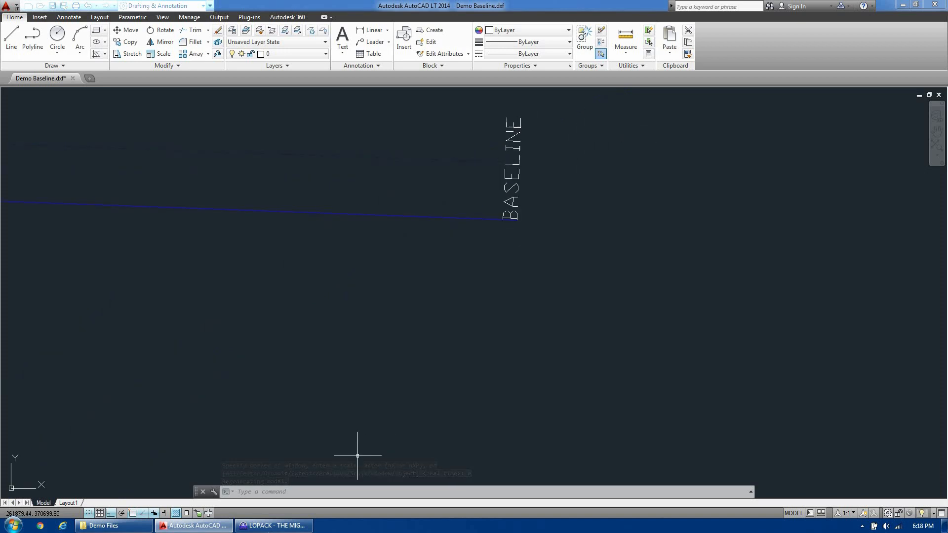
# - Return to LOPACK and load Philly Baseline.dxf as the baseline with start station 0
pyautogui.click(269, 526)
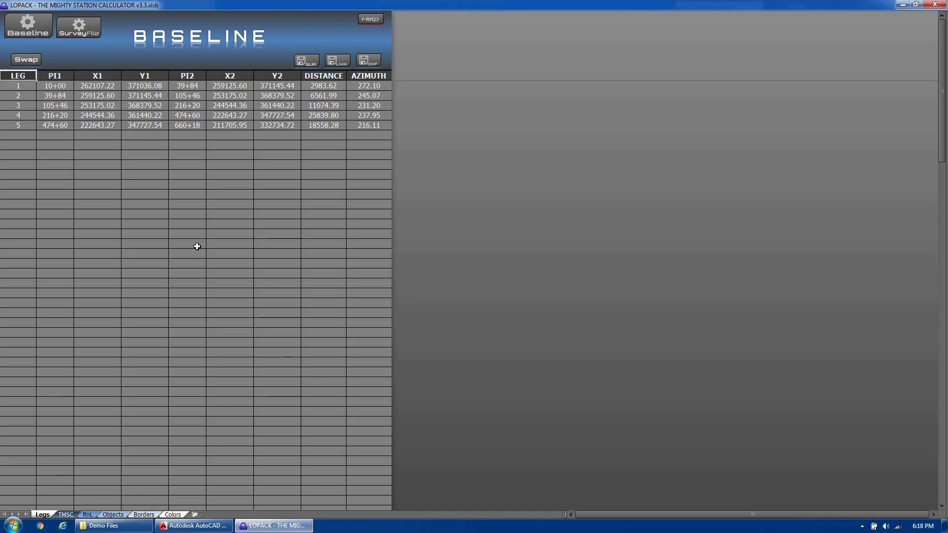
pyautogui.click(40, 32)
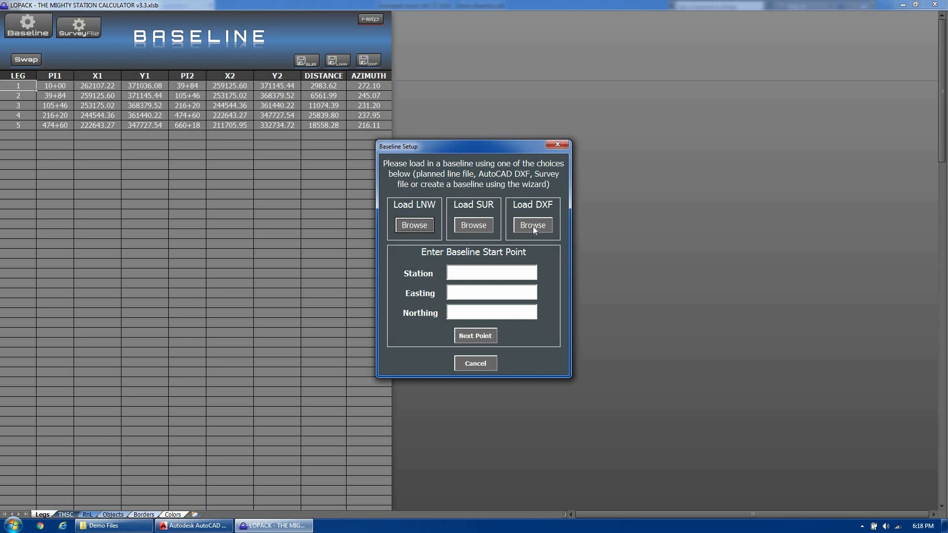
pyautogui.click(533, 226)
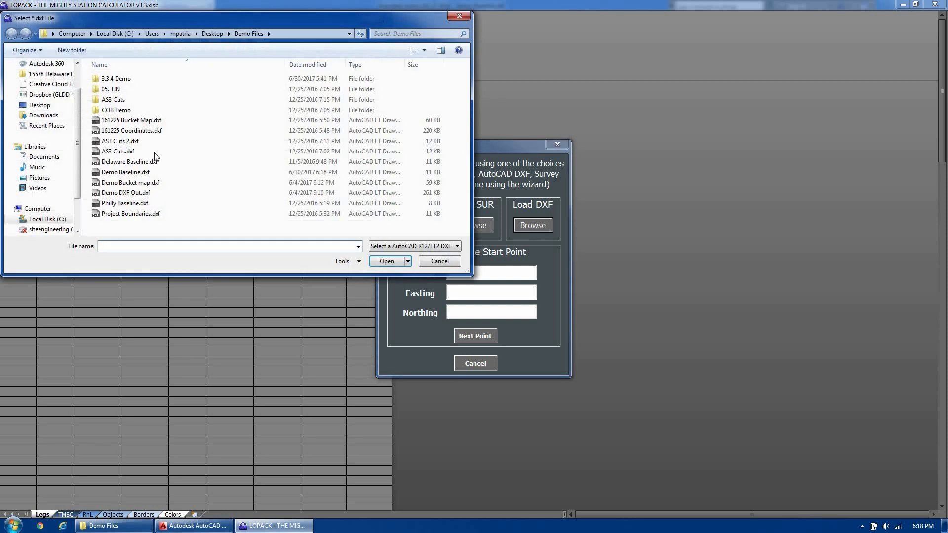
pyautogui.click(141, 204)
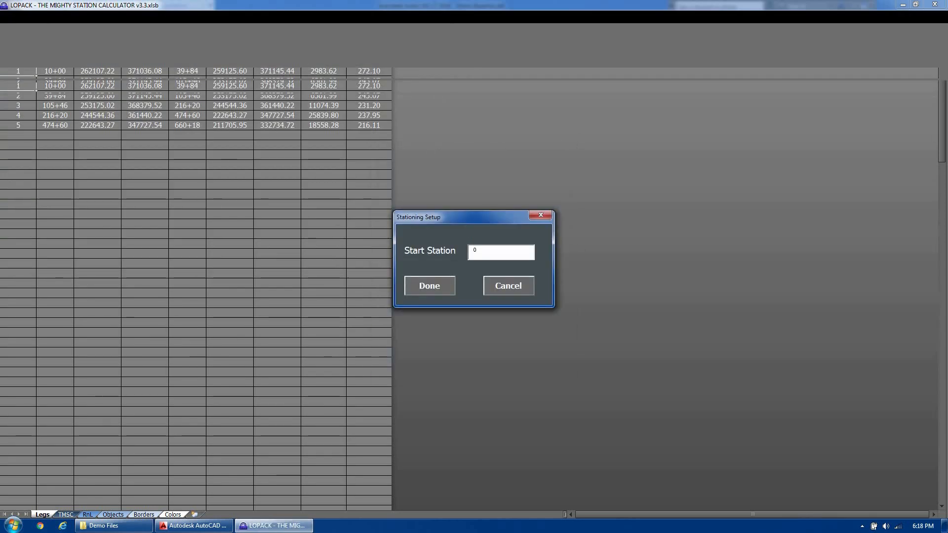
pyautogui.click(438, 286)
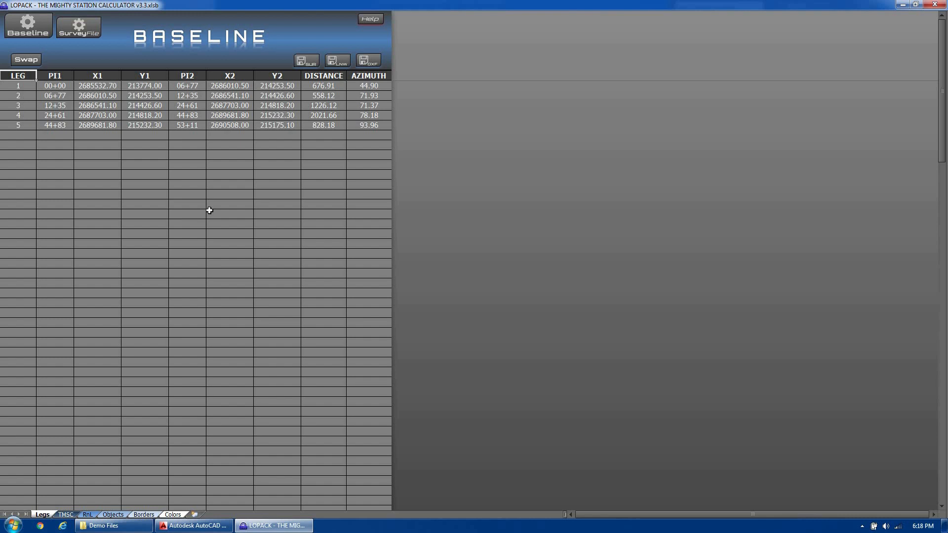
# - Reverse the baseline direction and swap it back to the original direction
pyautogui.click(26, 60)
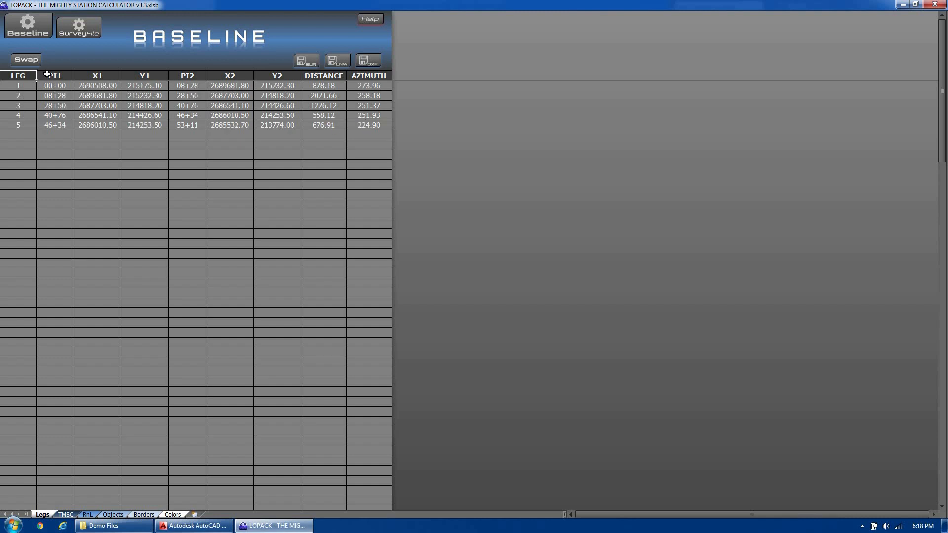
pyautogui.click(36, 61)
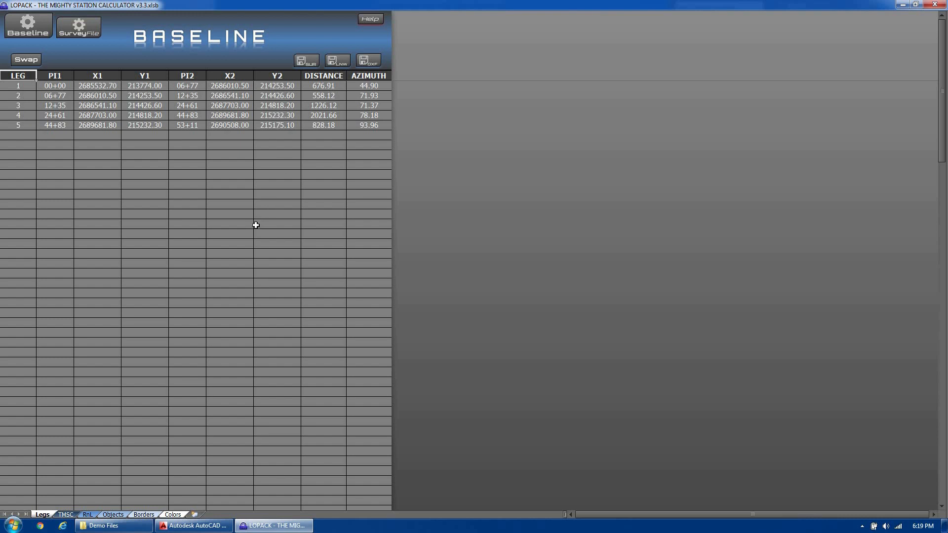
# - Save the baseline as the planned line file 170630 Baseline.lnw in Demo Files and check the file's contents in Notepad
pyautogui.click(343, 63)
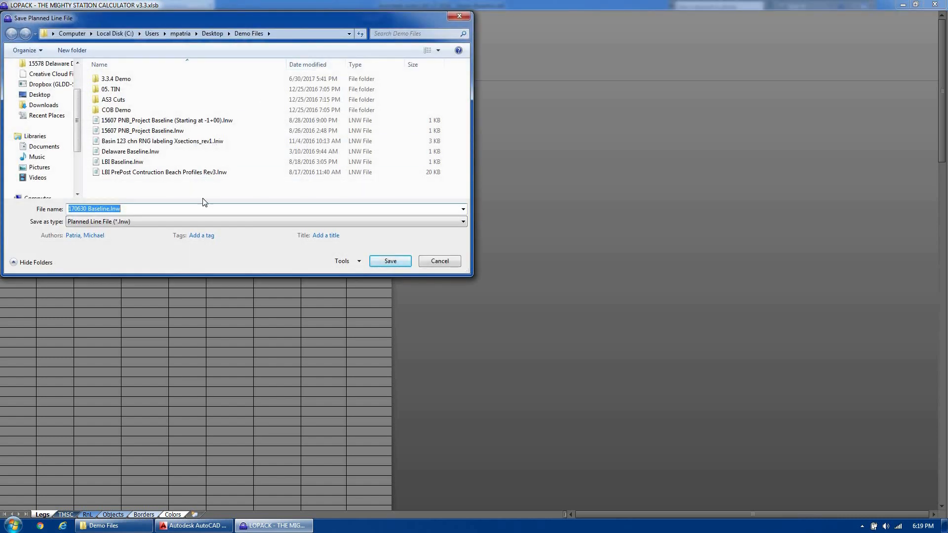
pyautogui.click(391, 261)
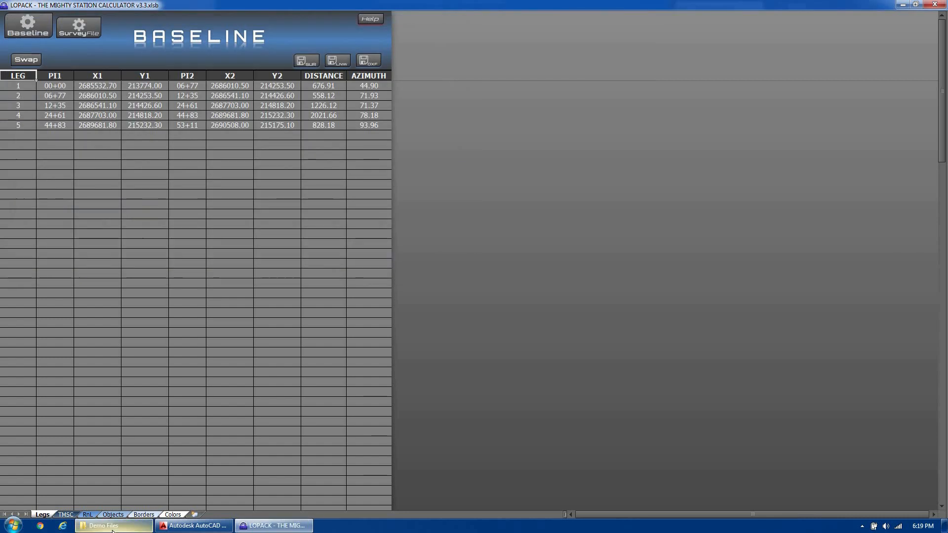
pyautogui.click(114, 525)
pyautogui.doubleClick(334, 166)
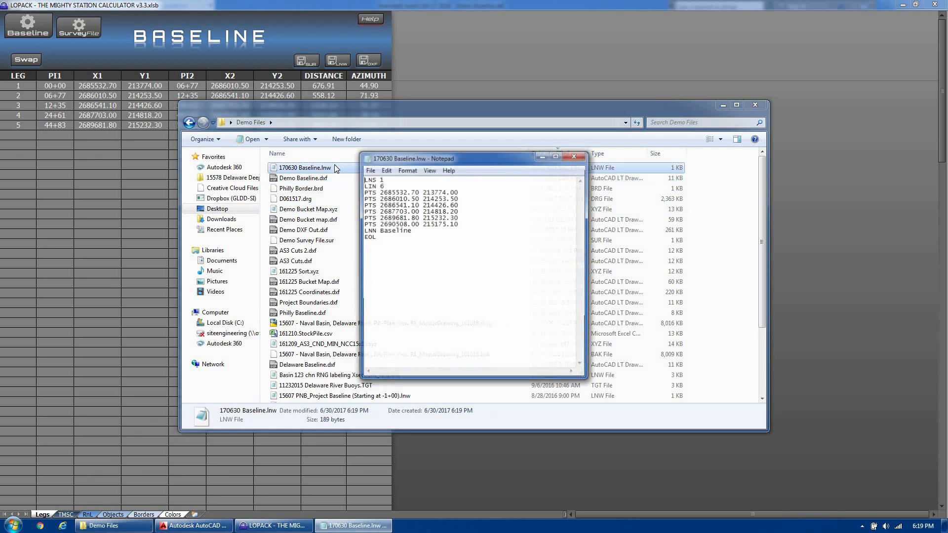
pyautogui.moveTo(376, 237); pyautogui.dragTo(368, 179)
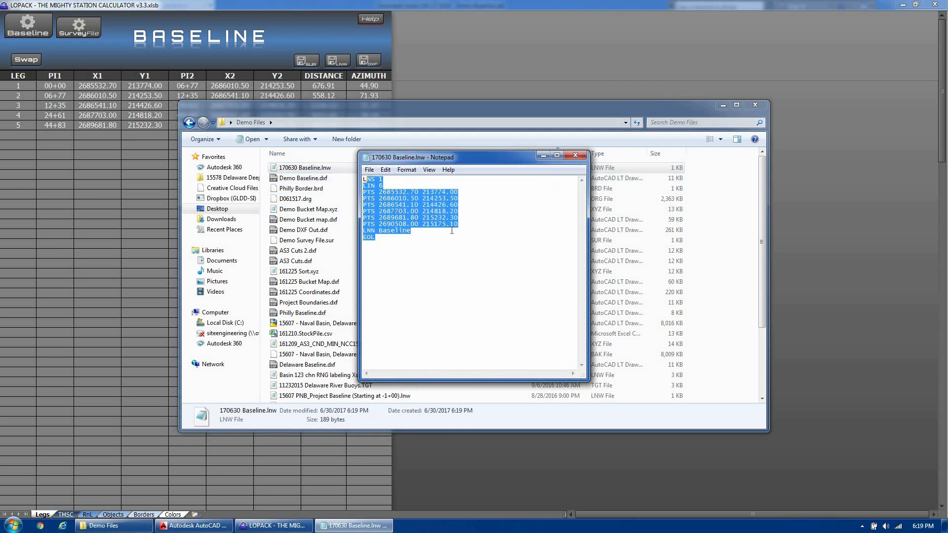
pyautogui.click(576, 157)
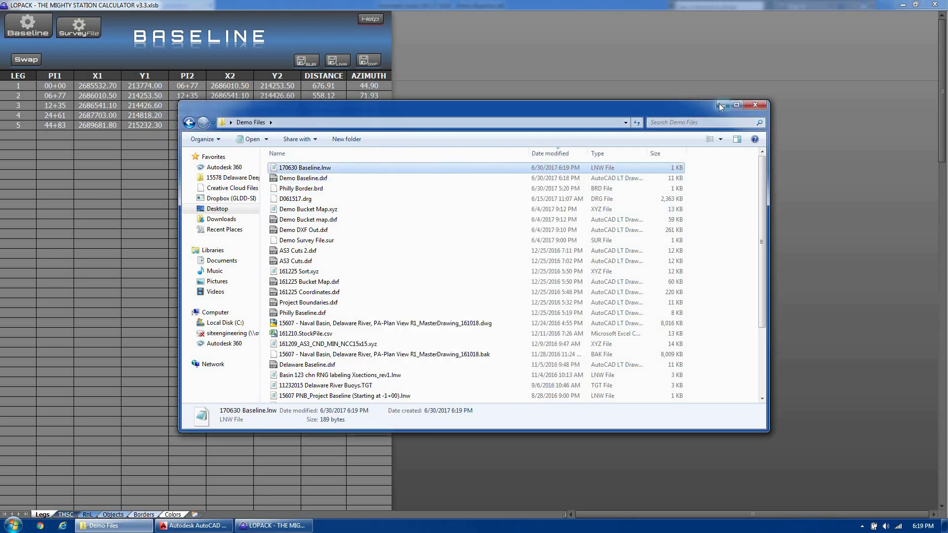
pyautogui.click(723, 105)
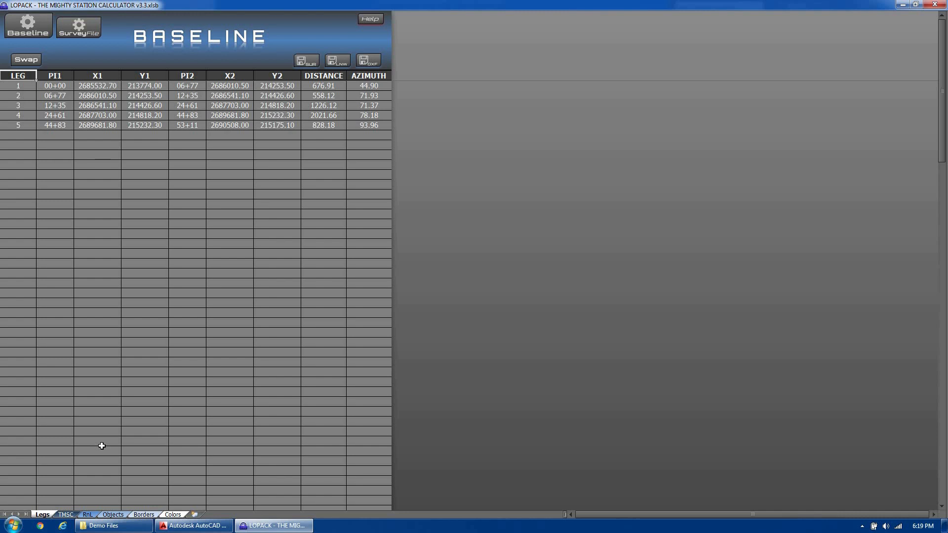
# - Open the TMSC sheet and examine its X, Y, Z coordinate columns and its station and range columns
pyautogui.click(67, 516)
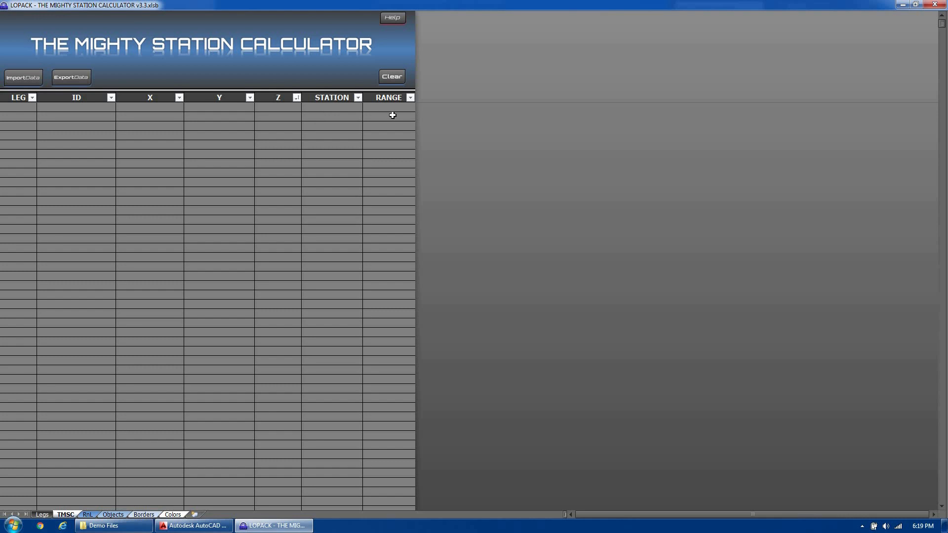
pyautogui.moveTo(165, 107); pyautogui.dragTo(261, 120)
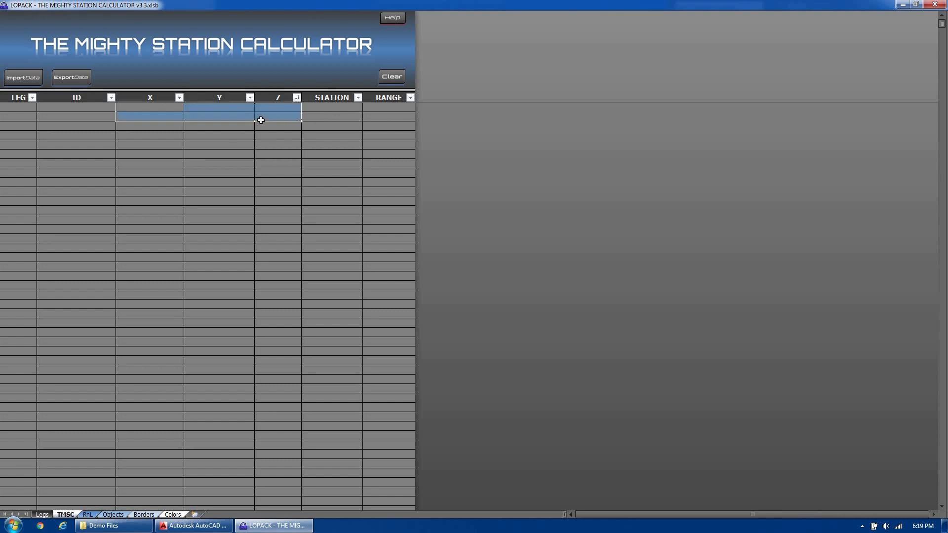
pyautogui.click(180, 154)
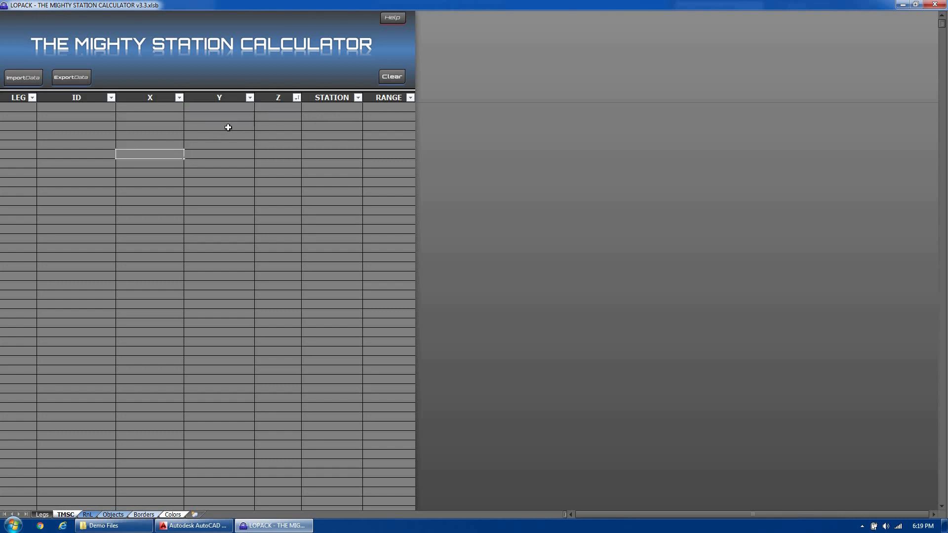
pyautogui.moveTo(238, 108); pyautogui.dragTo(158, 119)
pyautogui.moveTo(333, 108); pyautogui.dragTo(398, 122)
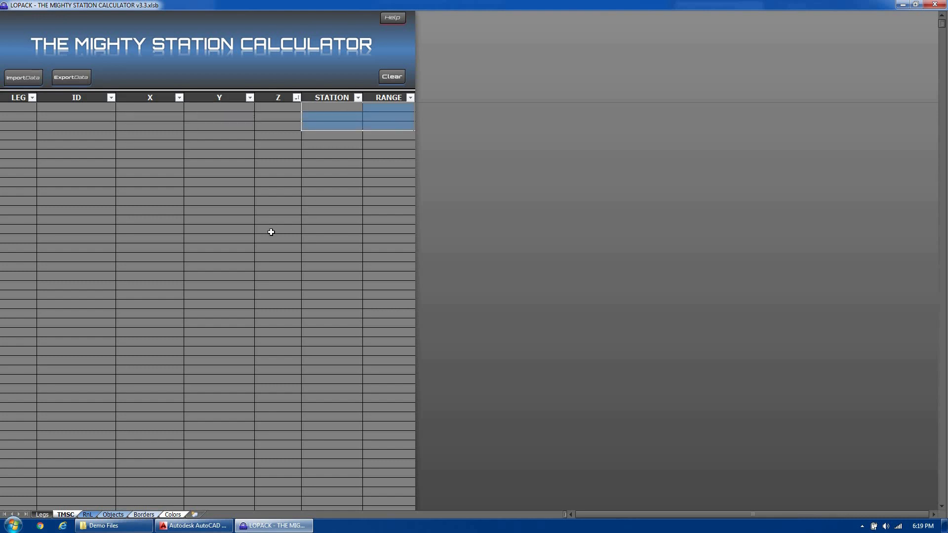
pyautogui.click(80, 148)
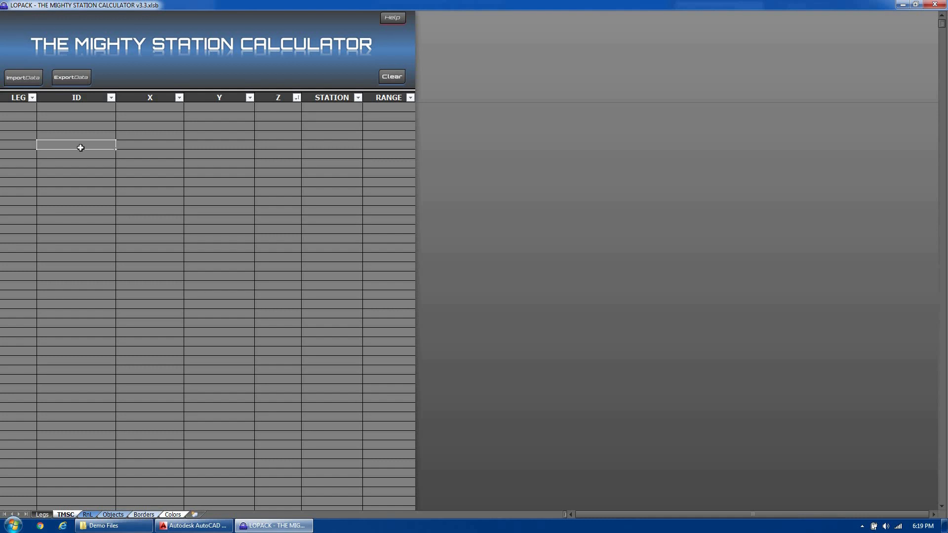
# - Begin importing an XYZ data set with both the Shift Data and Clip Data options enabled
pyautogui.click(22, 80)
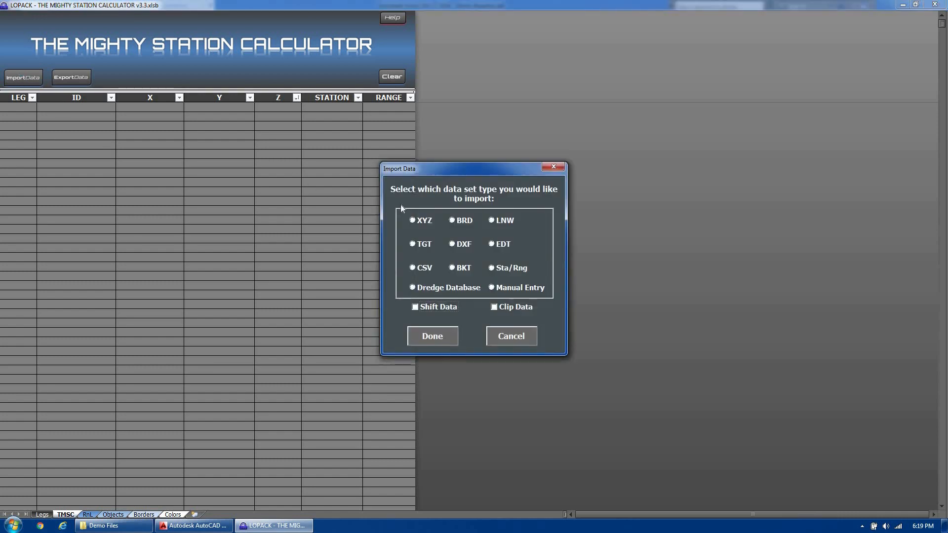
pyautogui.click(424, 222)
pyautogui.click(514, 309)
pyautogui.click(438, 341)
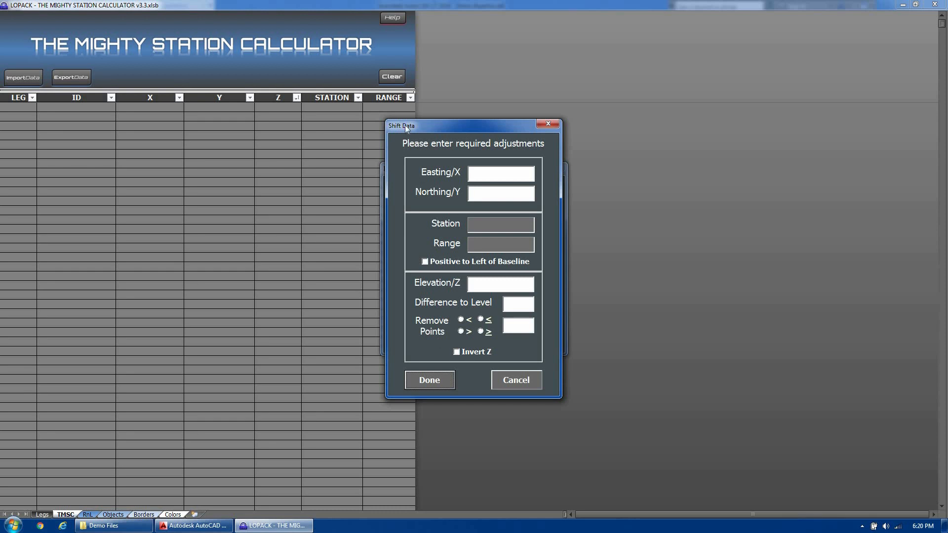
# - Enter 10 and -5 as coordinate adjustments, toggle the Positive to Left of Baseline option twice, and accept the shift settings
pyautogui.click(497, 175)
pyautogui.write('10-5')
pyautogui.click(446, 263)
pyautogui.click(475, 265)
pyautogui.click(498, 283)
pyautogui.click(430, 381)
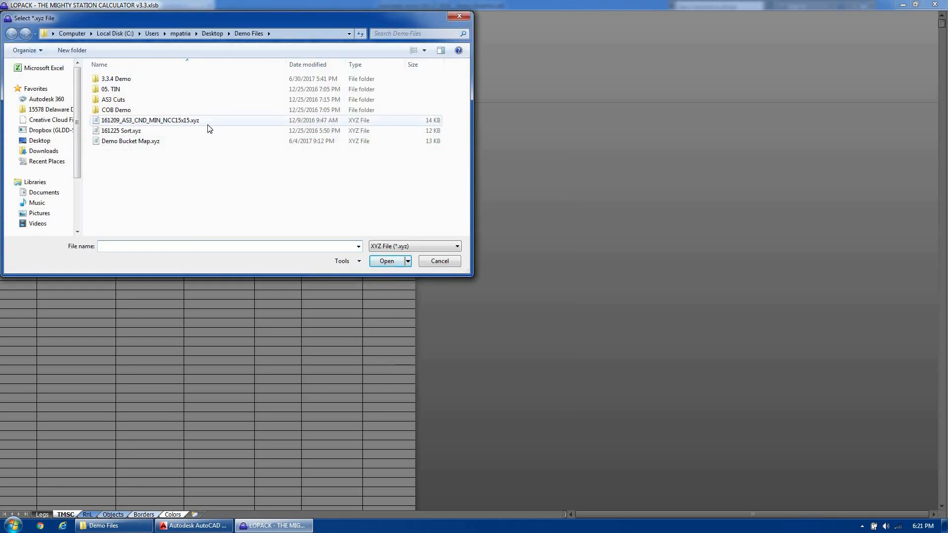
# - Load 161209_AS3_CND_MIN_NCC15x15.xyz from Demo Files and clip the points with Philly Border.brd
pyautogui.click(377, 265)
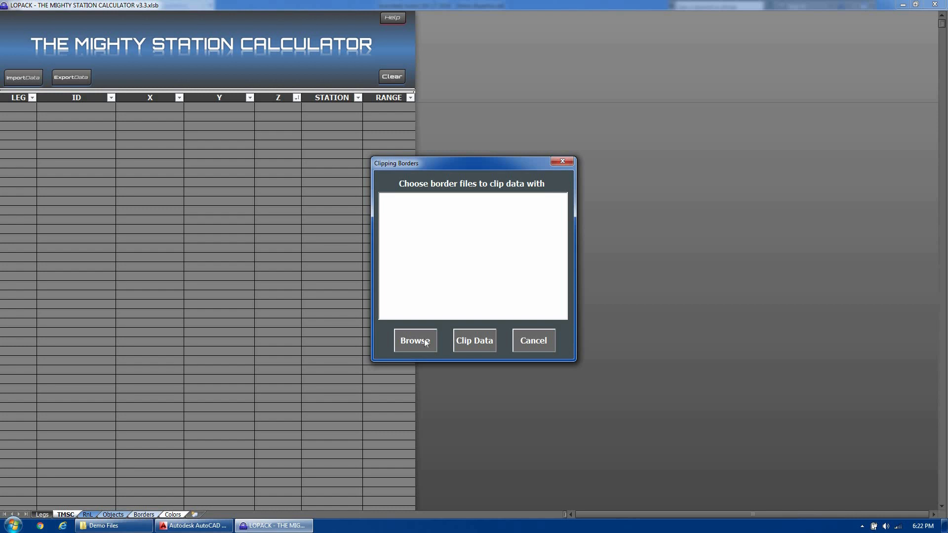
pyautogui.click(426, 342)
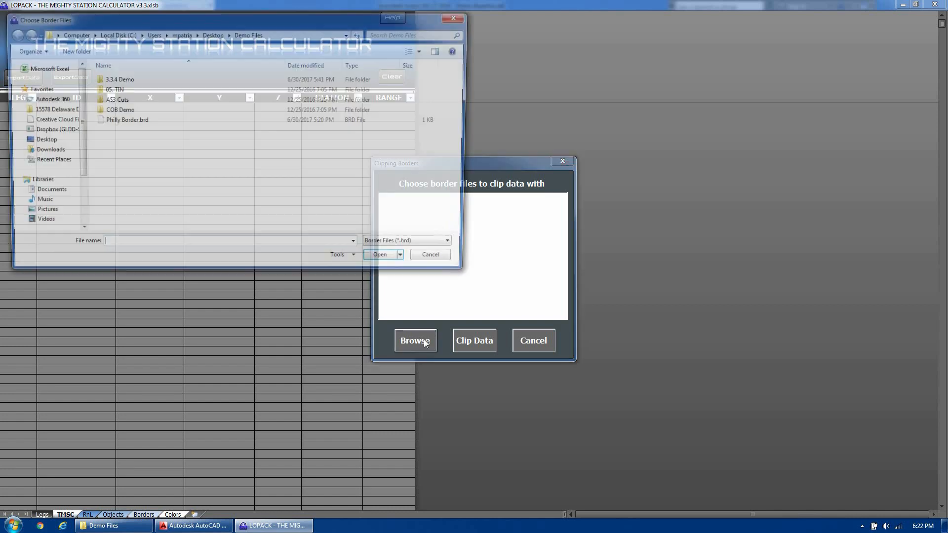
pyautogui.click(147, 129)
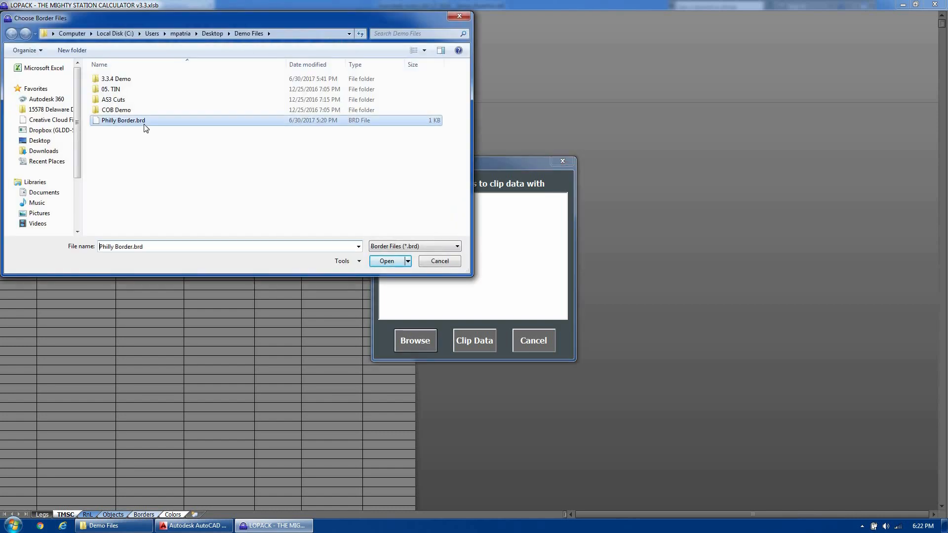
pyautogui.click(385, 260)
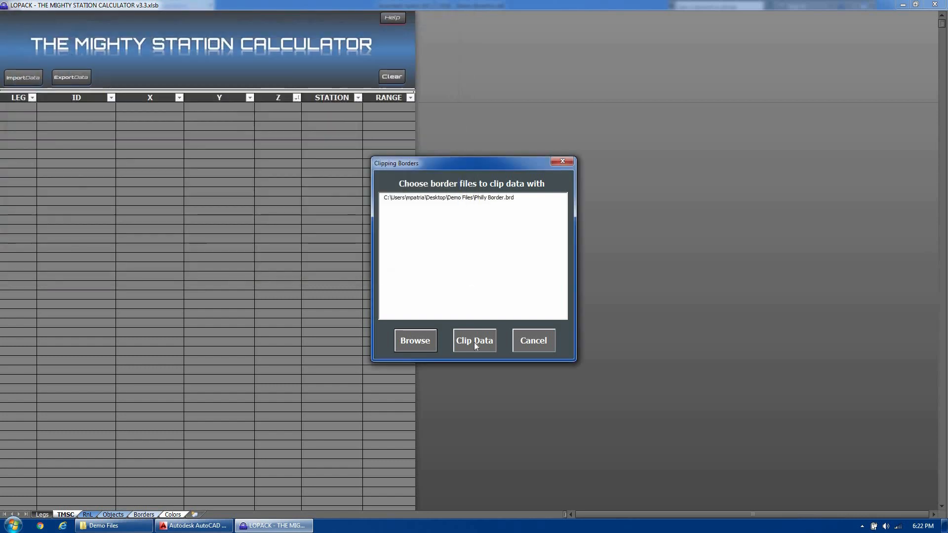
pyautogui.click(475, 340)
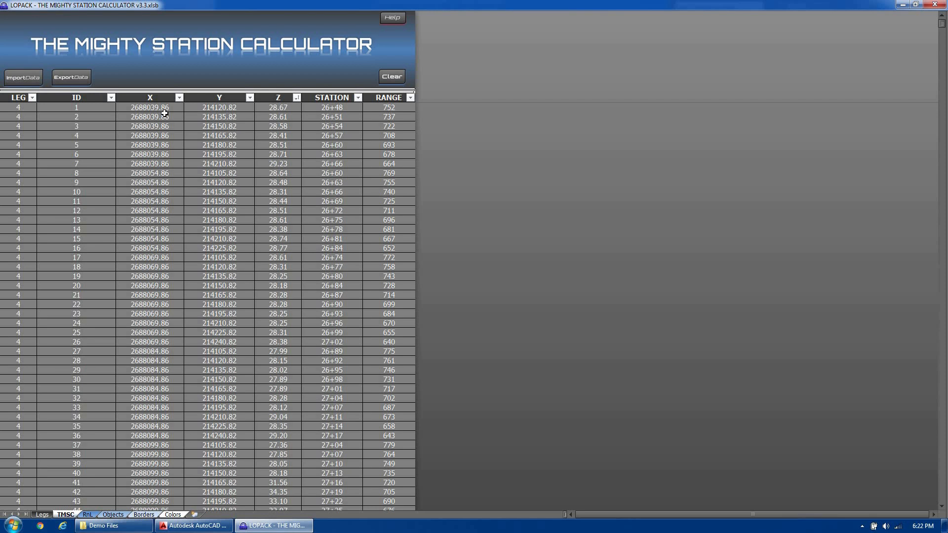
# - Examine the imported coordinates and leg numbers, and compare the legs with the baseline listed on the Legs sheet
pyautogui.moveTo(168, 108); pyautogui.dragTo(202, 119)
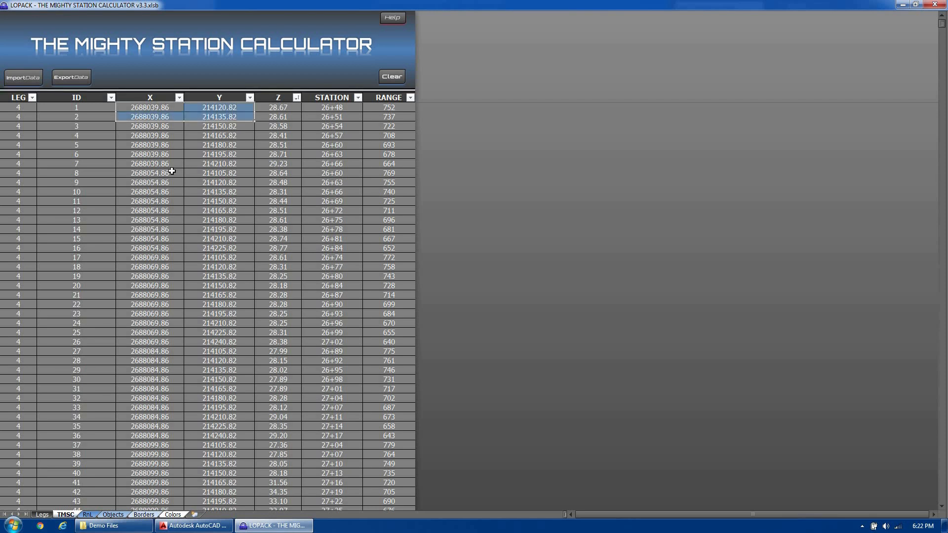
pyautogui.click(22, 109)
pyautogui.moveTo(20, 109); pyautogui.dragTo(15, 192)
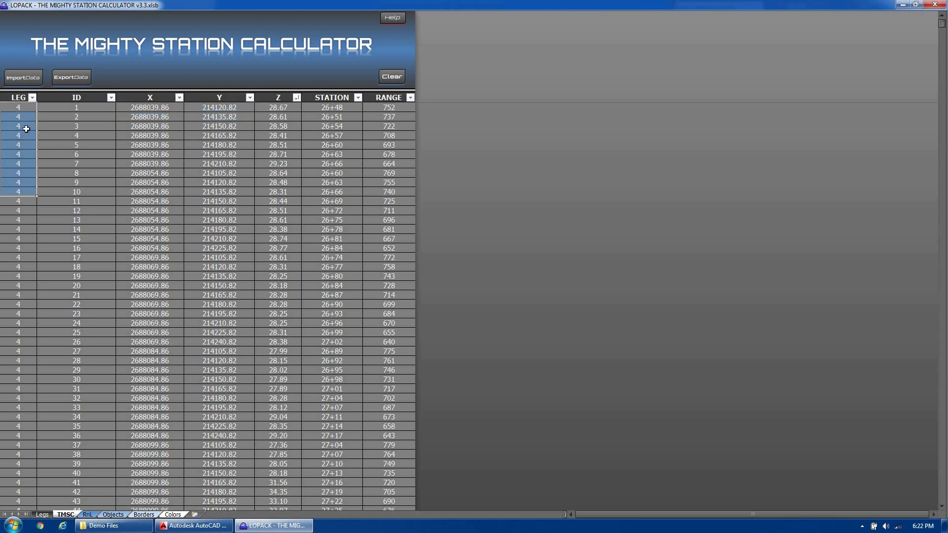
pyautogui.click(42, 514)
pyautogui.moveTo(54, 115); pyautogui.dragTo(138, 115)
pyautogui.click(65, 515)
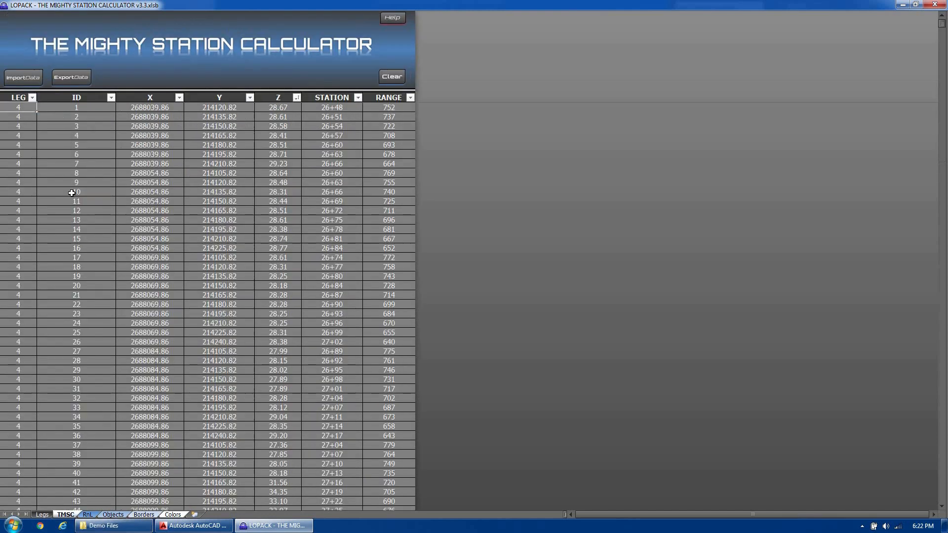
# - Review the imported points' ID column and the first point's X, Y, Z, station and range values
pyautogui.click(71, 108)
pyautogui.moveTo(92, 111); pyautogui.dragTo(94, 314)
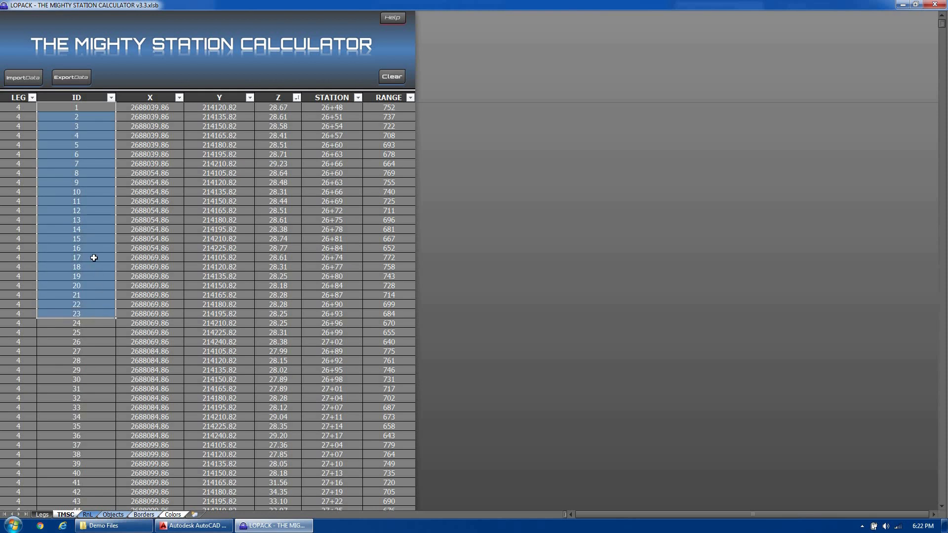
pyautogui.click(98, 107)
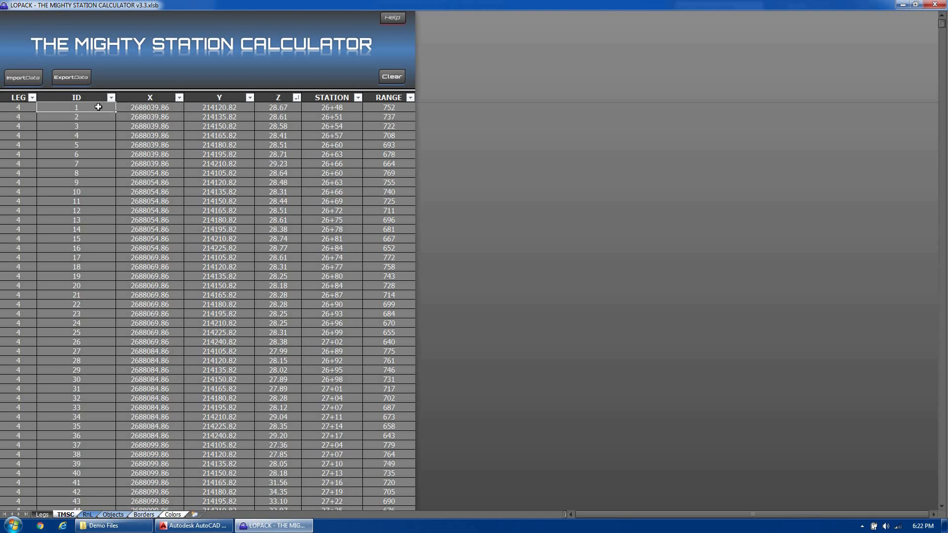
pyautogui.click(147, 107)
pyautogui.click(200, 108)
pyautogui.click(272, 109)
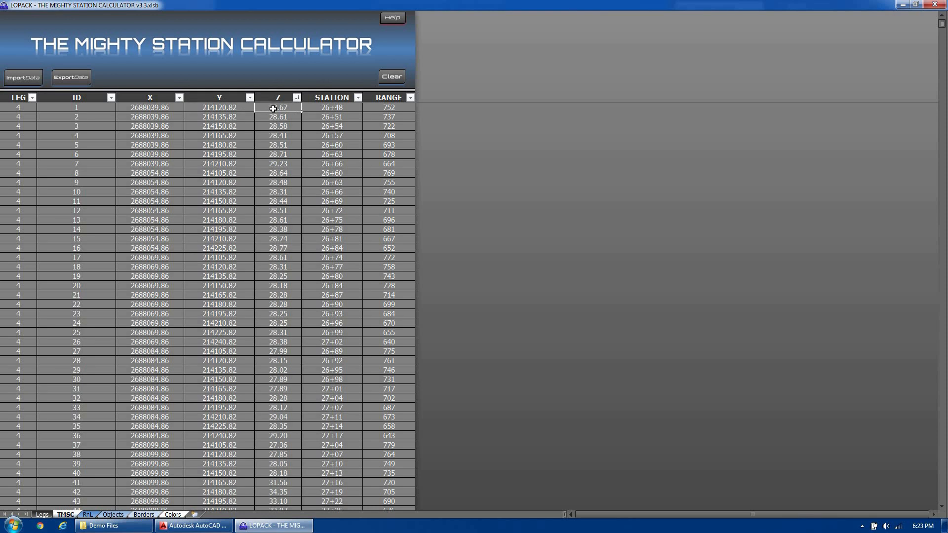
pyautogui.click(343, 108)
pyautogui.click(397, 108)
# - Begin a DXF export of the loaded points, output as circles with crosshairs in yellow
pyautogui.click(84, 79)
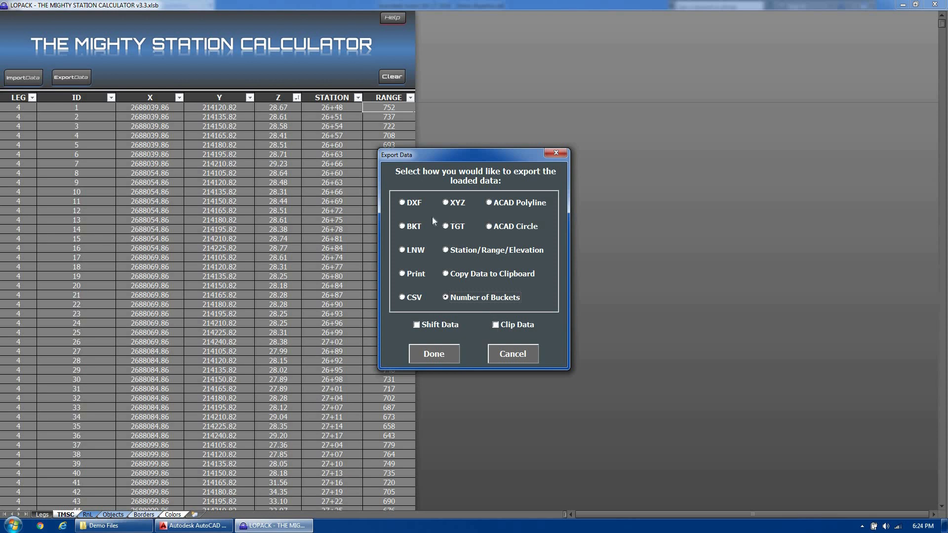
pyautogui.click(413, 204)
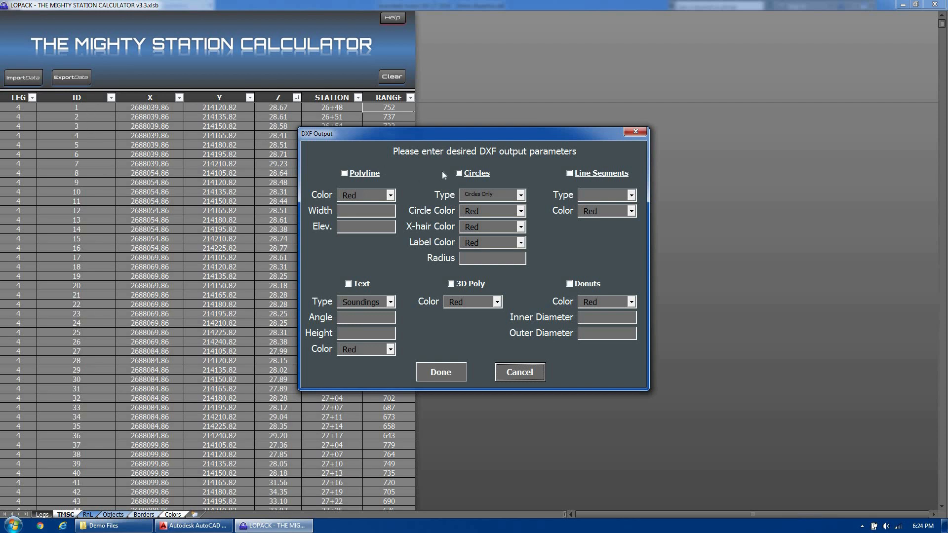
pyautogui.click(460, 173)
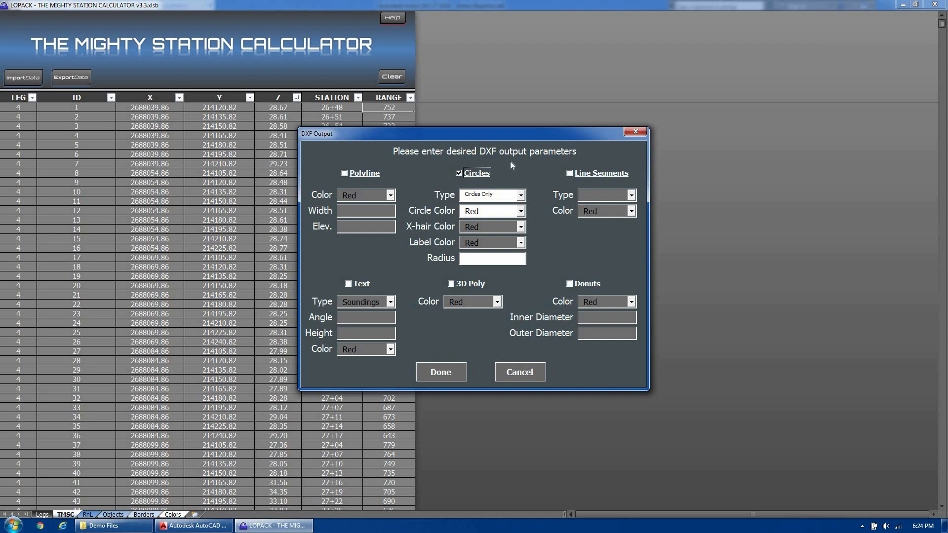
pyautogui.click(522, 196)
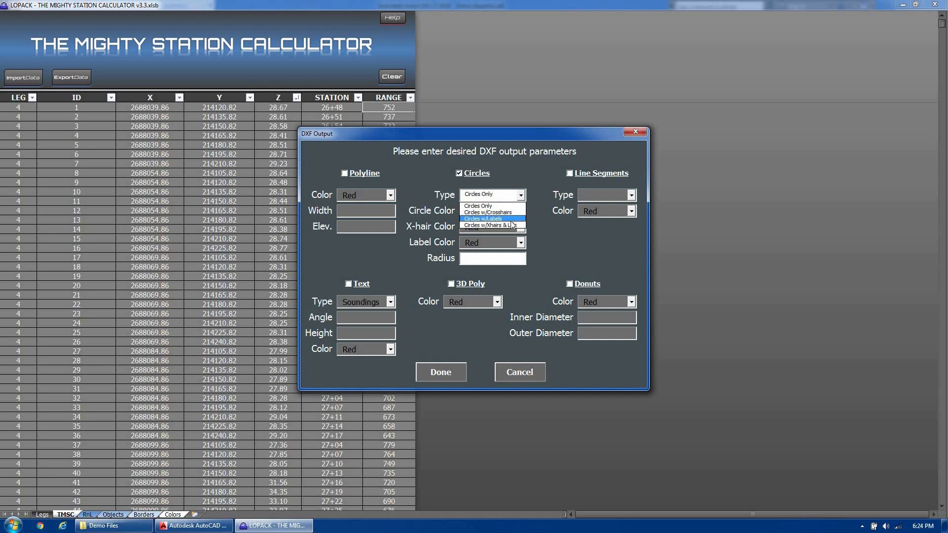
pyautogui.click(513, 213)
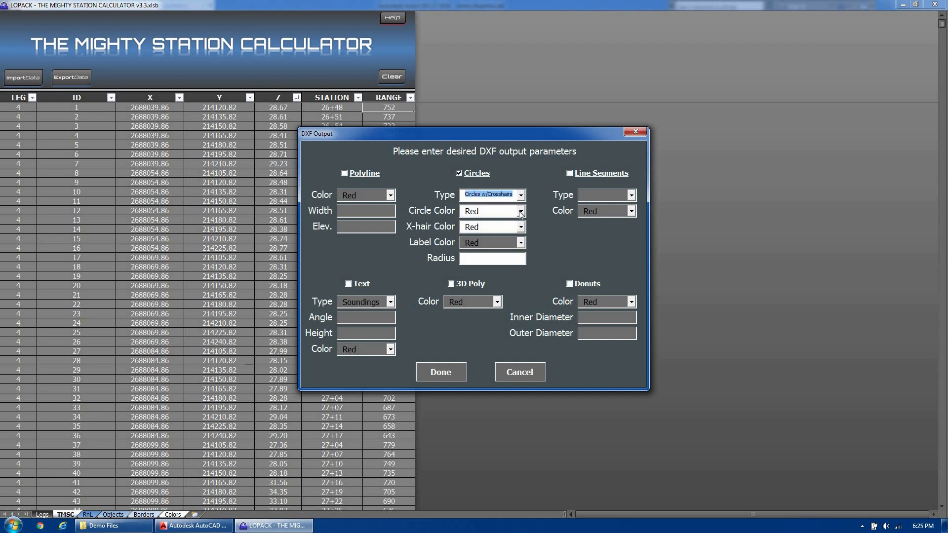
pyautogui.click(521, 212)
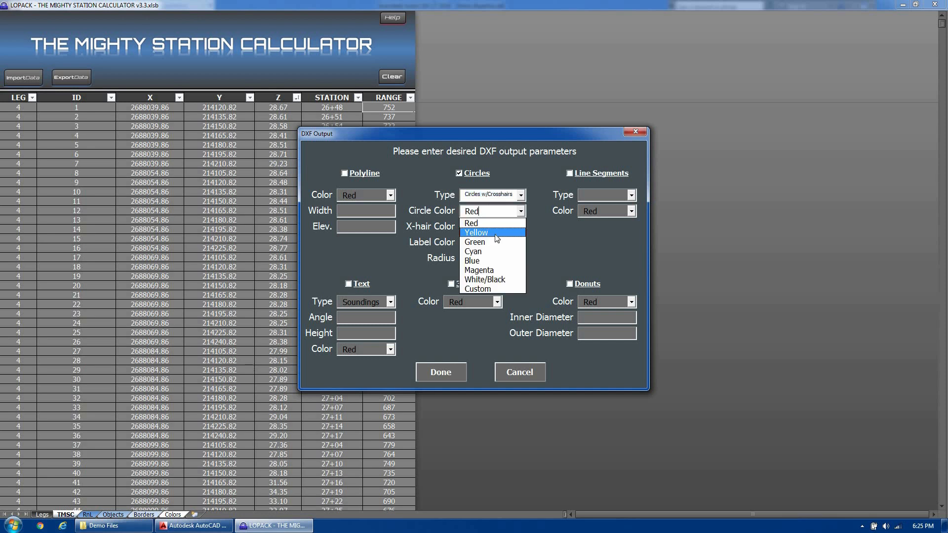
pyautogui.click(522, 227)
# - Set the crosshair color to custom color number 60 and the circle radius to .2
pyautogui.click(521, 227)
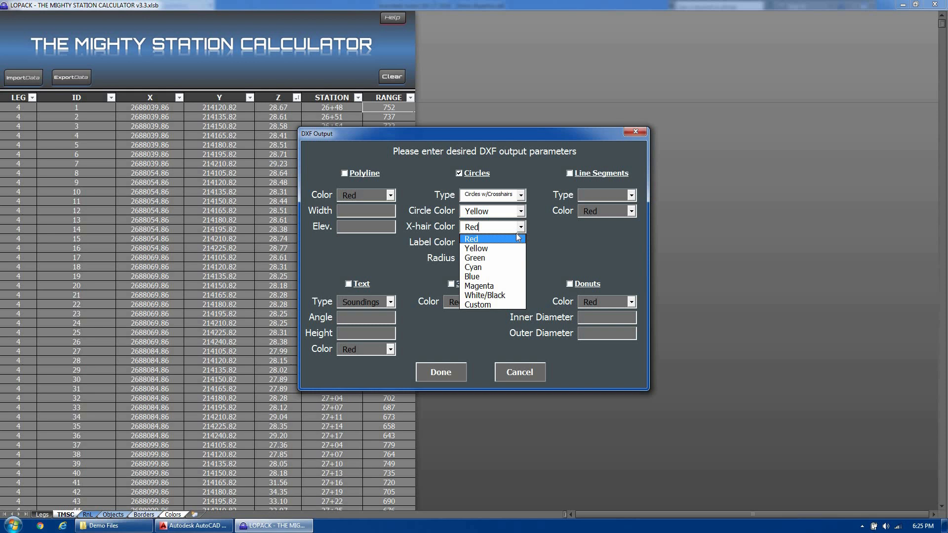
pyautogui.click(483, 305)
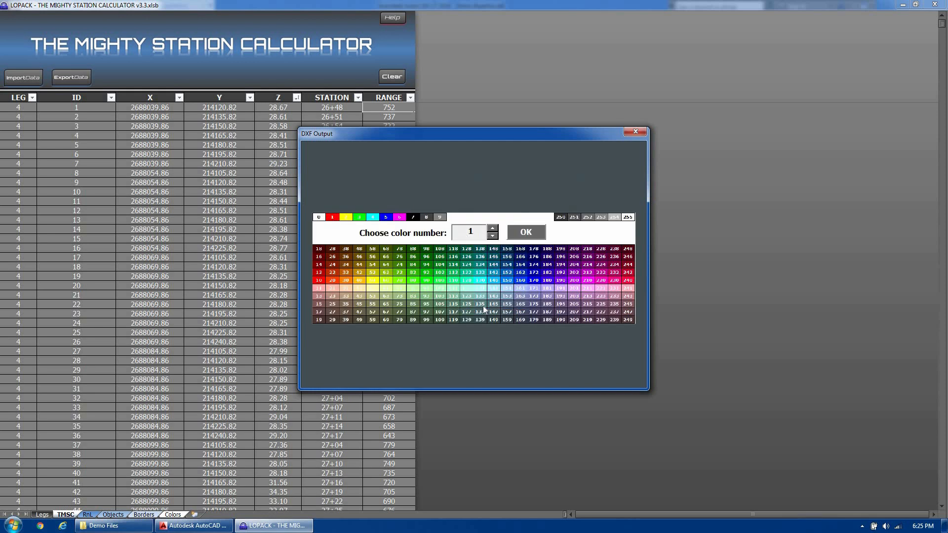
pyautogui.click(493, 228)
pyautogui.click(493, 228)
pyautogui.click(493, 228)
pyautogui.click(493, 228)
pyautogui.click(492, 228)
pyautogui.write('0')
pyautogui.click(526, 232)
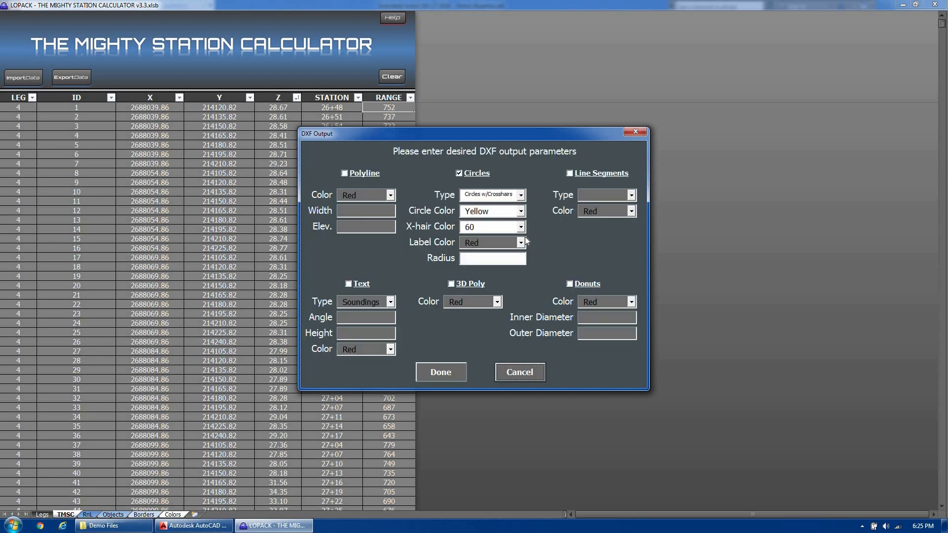
pyautogui.click(499, 258)
pyautogui.write('.2')
# - Add blue ID text with height 1 and save the export as 170630 Coordinates.dxf in Demo Files
pyautogui.click(364, 282)
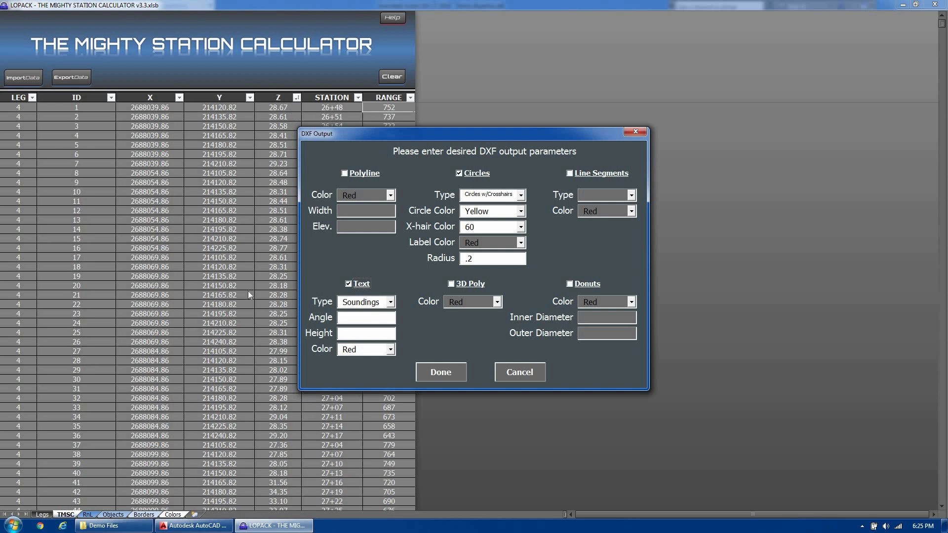
pyautogui.click(391, 302)
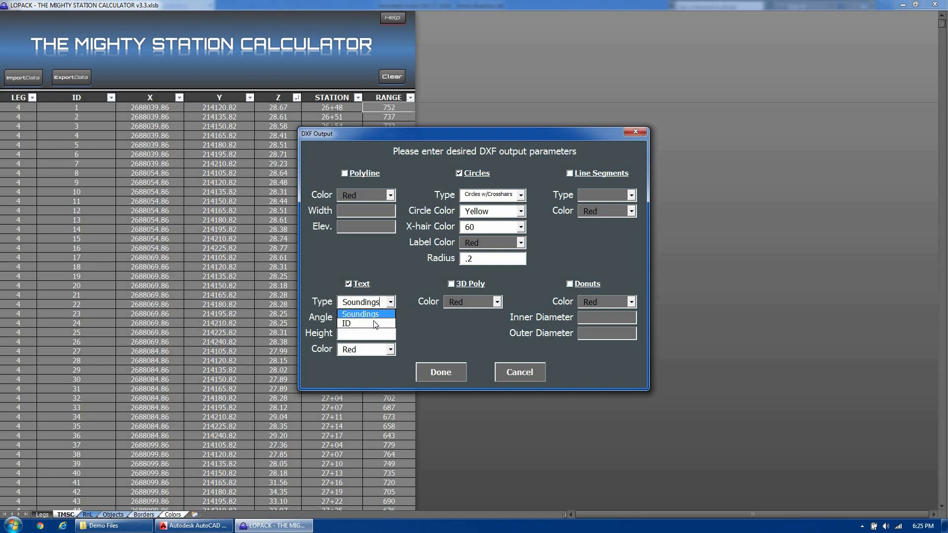
pyautogui.click(377, 321)
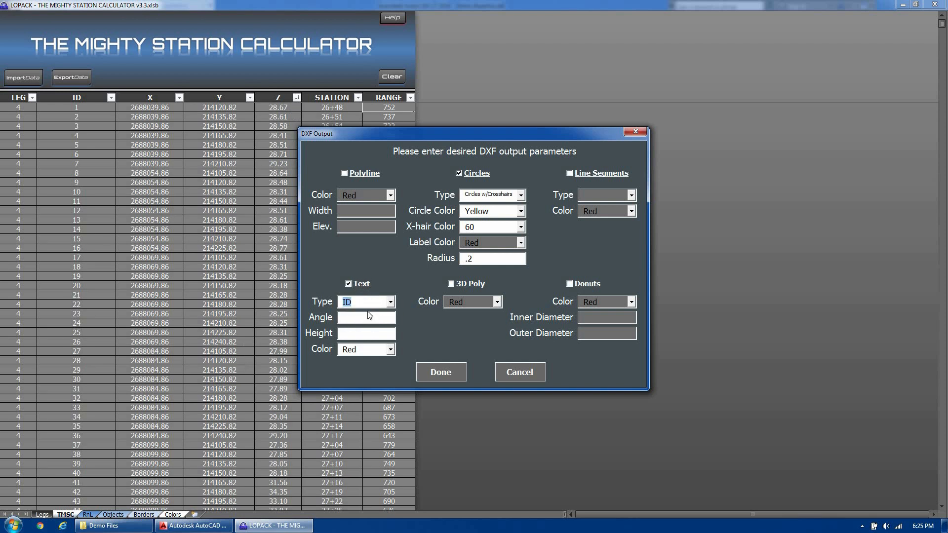
pyautogui.click(354, 318)
pyautogui.write('1')
pyautogui.click(390, 350)
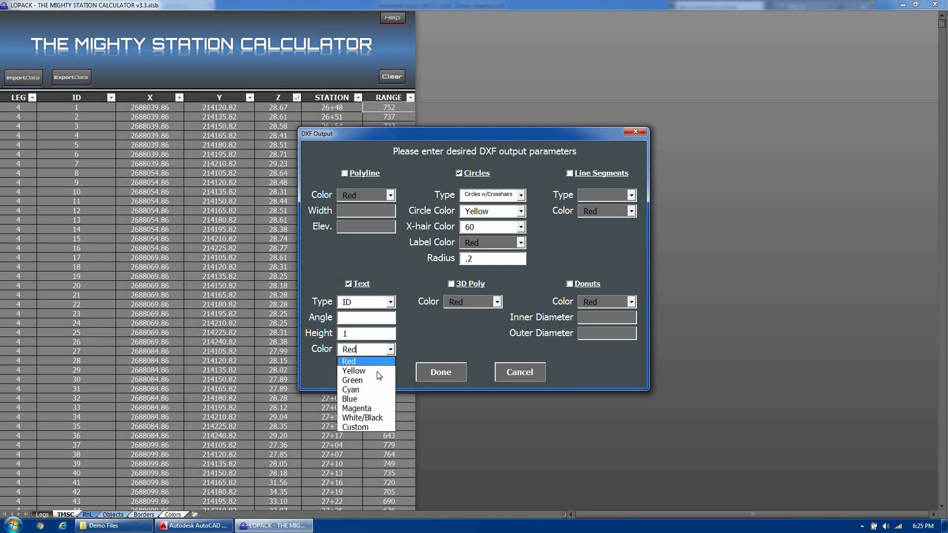
pyautogui.click(366, 399)
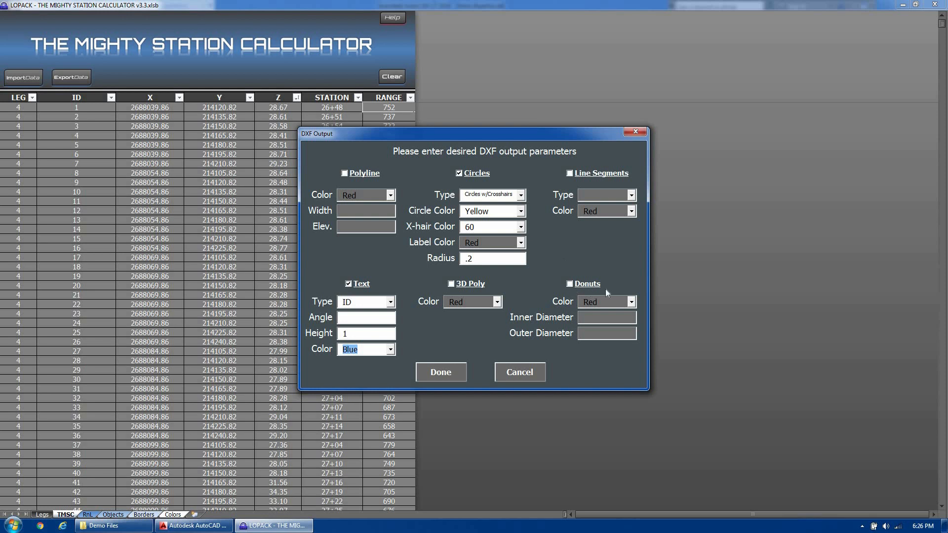
pyautogui.click(455, 376)
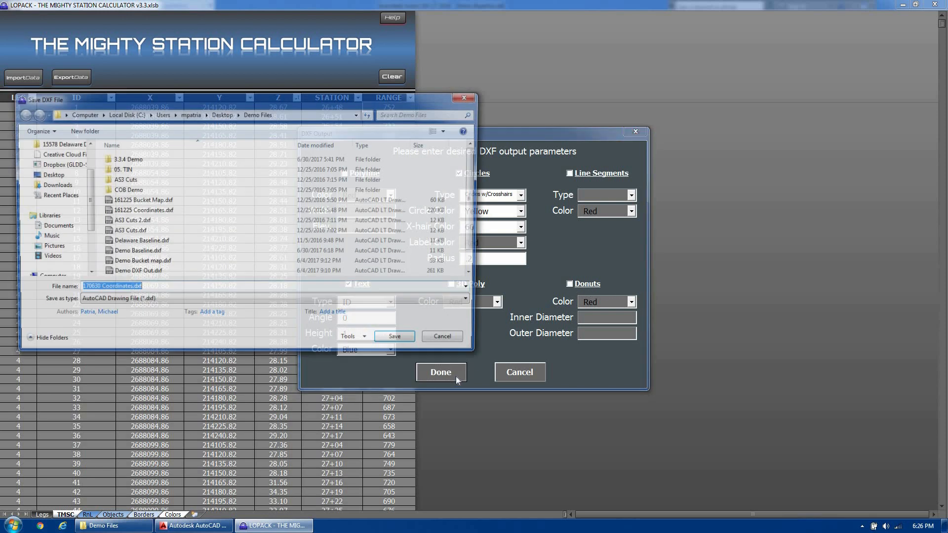
pyautogui.click(391, 340)
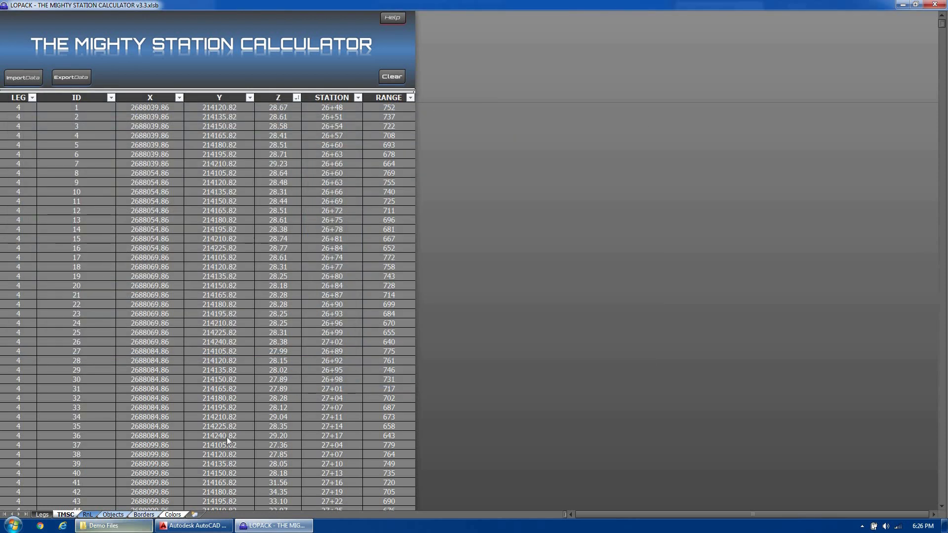
# - Open 170630 Coordinates.dxf from the Demo Files folder in AutoCAD and zoom to the drawing's extents
pyautogui.click(113, 526)
pyautogui.doubleClick(370, 169)
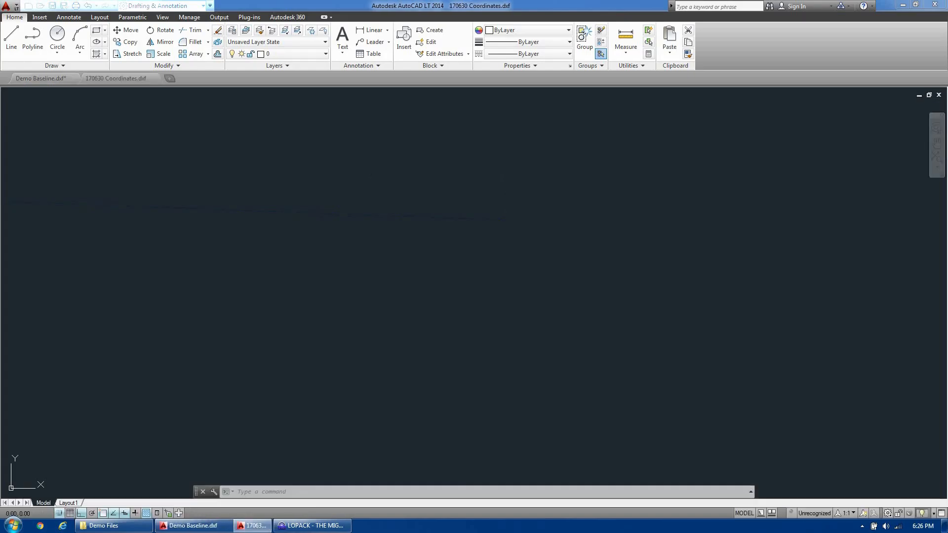
pyautogui.write('z')
pyautogui.press('Return')
pyautogui.write('e')
pyautogui.press('Return')
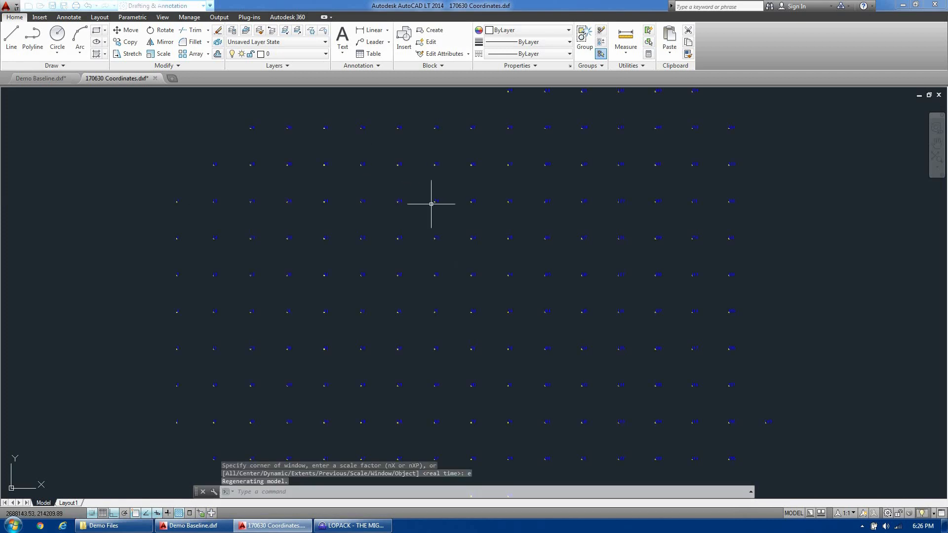
# - Inspect the exported points' circle and crosshair symbols and their ID text up close in the drawing
pyautogui.scroll(10, 398, 159)
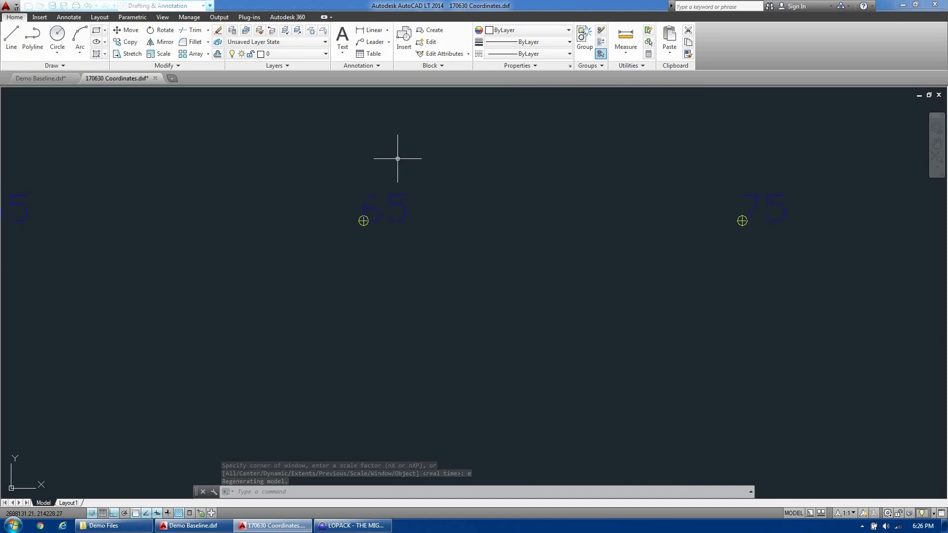
pyautogui.scroll(-6, 398, 158)
pyautogui.scroll(-4, 395, 231)
pyautogui.scroll(12, 398, 173)
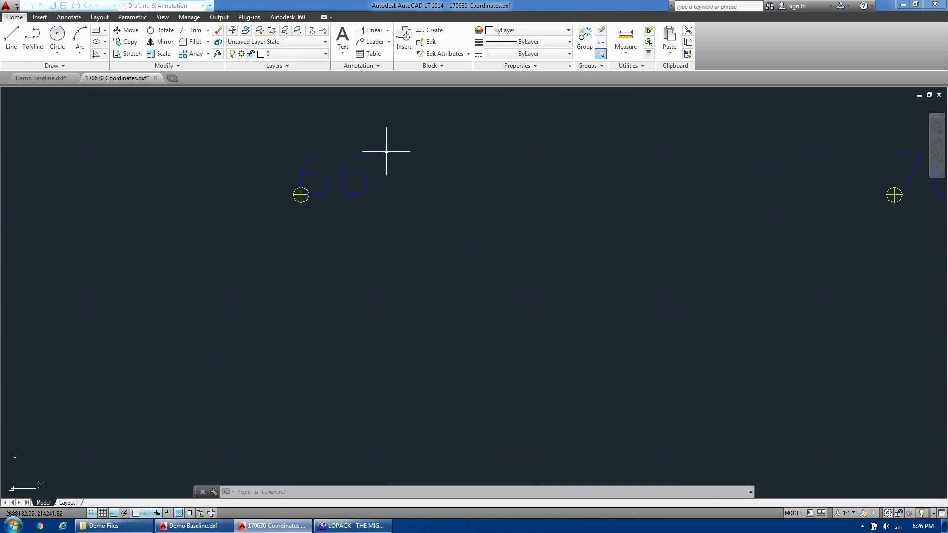
pyautogui.click(378, 190)
pyautogui.press('Escape')
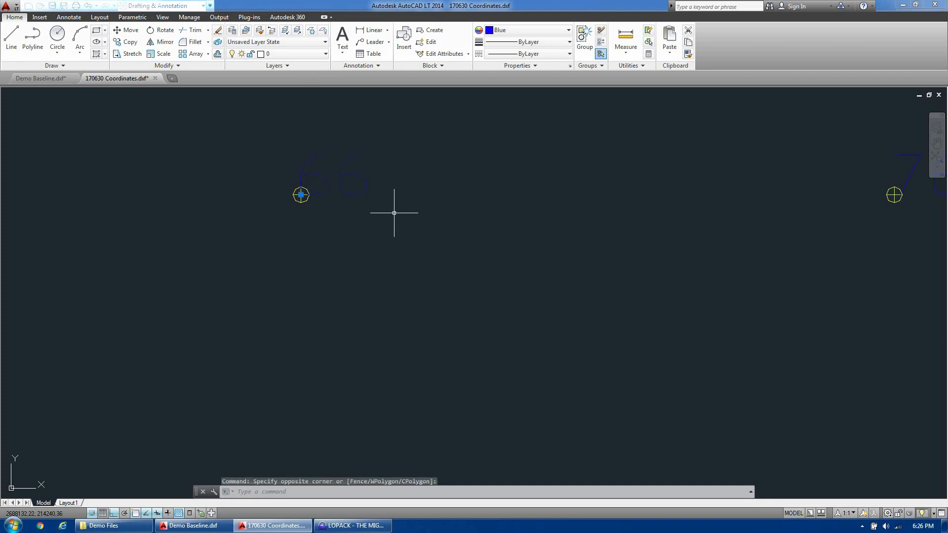
pyautogui.scroll(8, 303, 185)
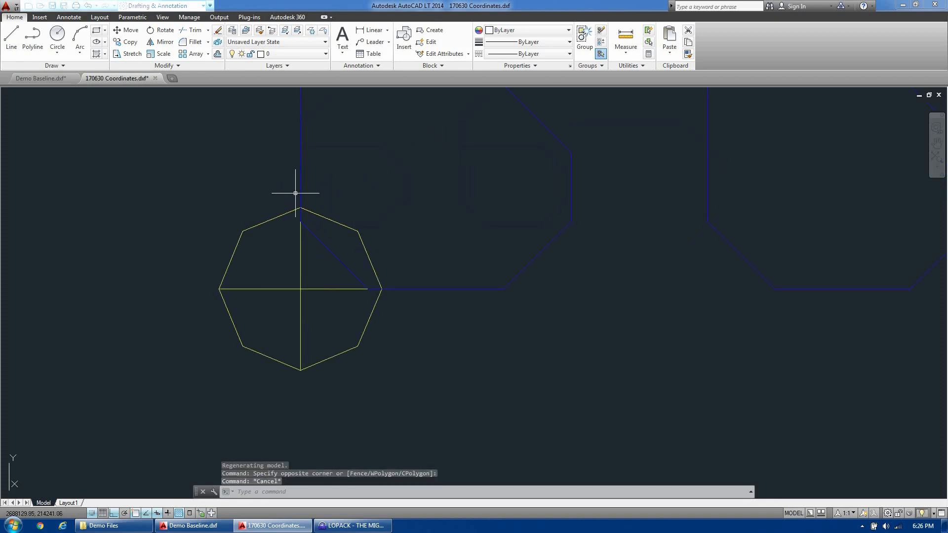
pyautogui.scroll(-10, 227, 290)
pyautogui.scroll(-3, 333, 307)
pyautogui.scroll(10, 383, 324)
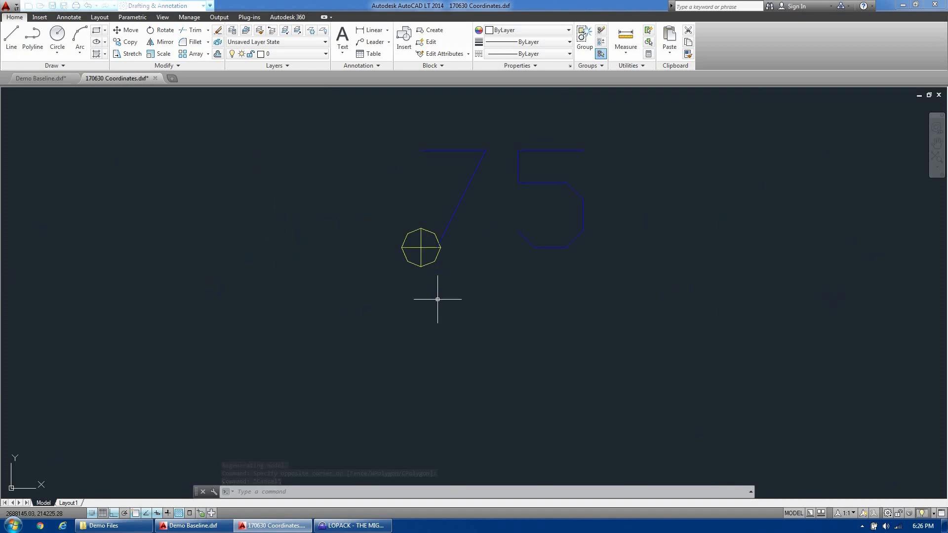
pyautogui.scroll(3, 424, 248)
pyautogui.scroll(-5, 349, 237)
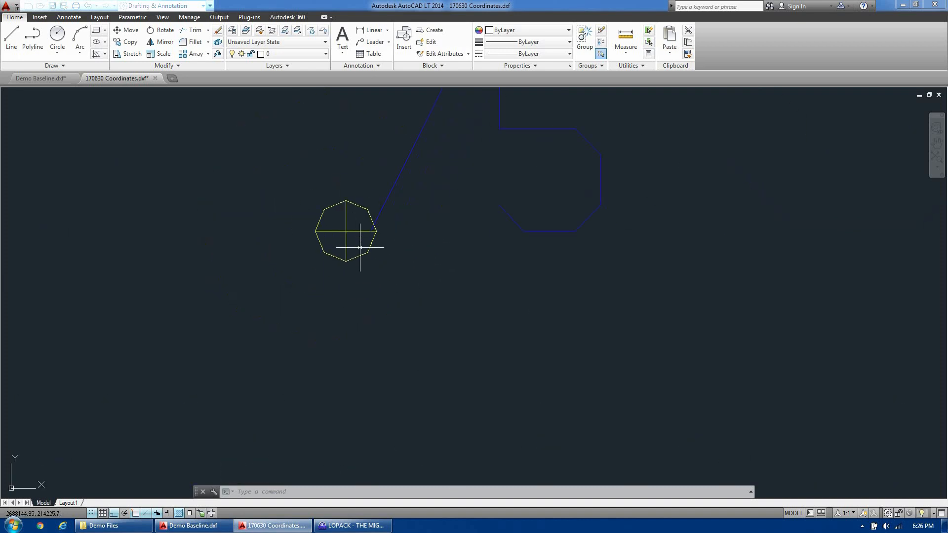
pyautogui.scroll(-8, 377, 260)
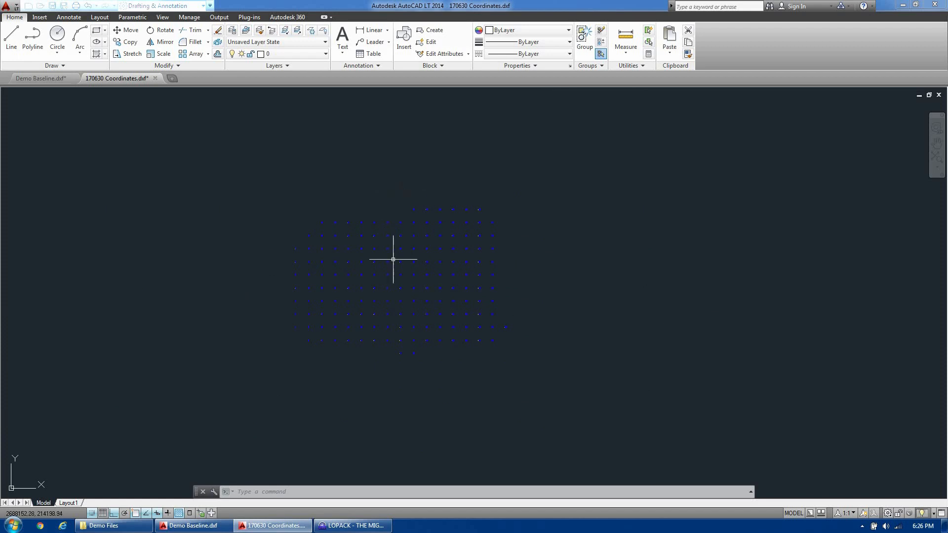
# - Switch to LOPACK and start an EDT data import with EDT0530.LOG from the 170530 CND Bravo EDT folder in 3.3.4 Demo
pyautogui.click(344, 526)
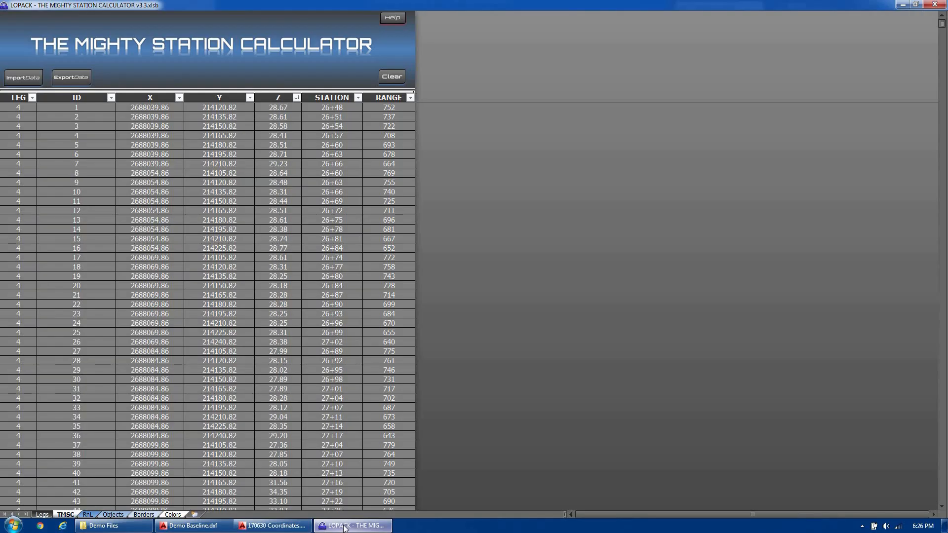
pyautogui.click(24, 78)
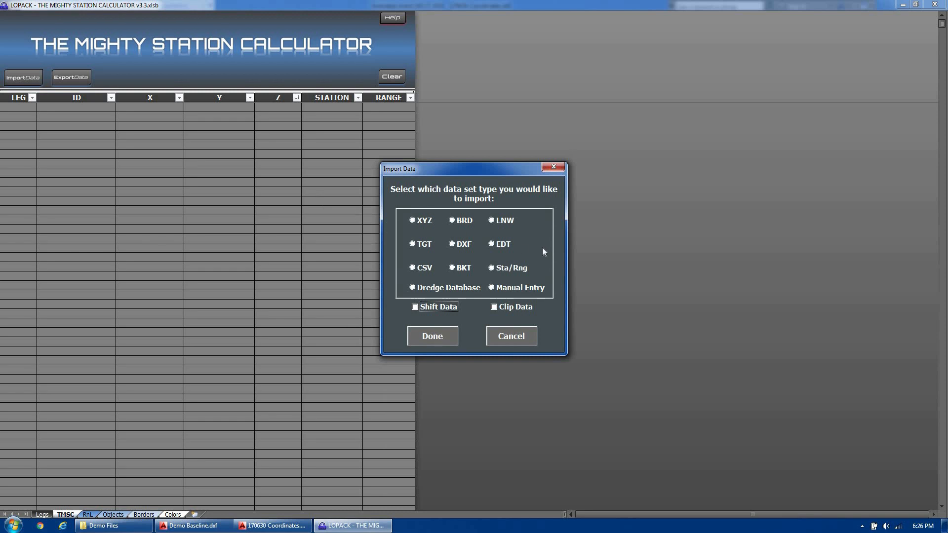
pyautogui.click(492, 244)
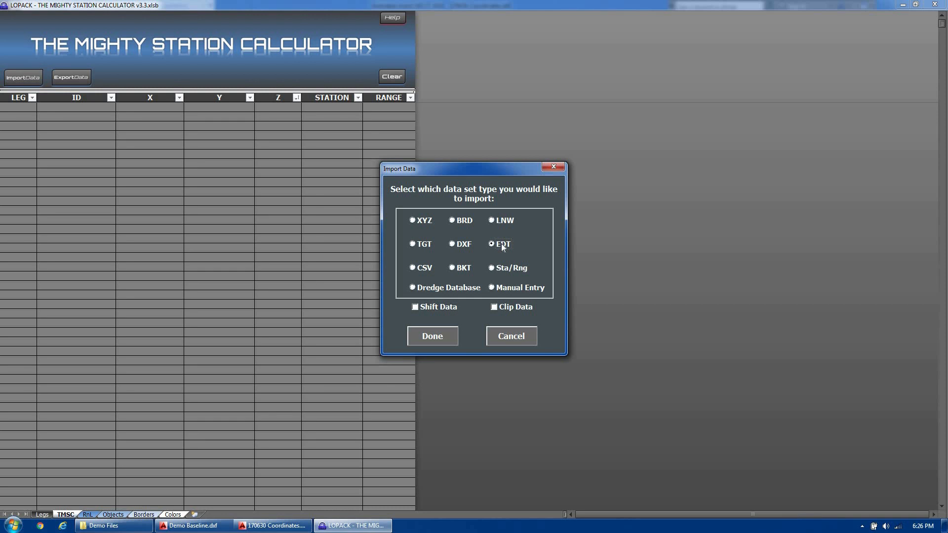
pyautogui.click(442, 337)
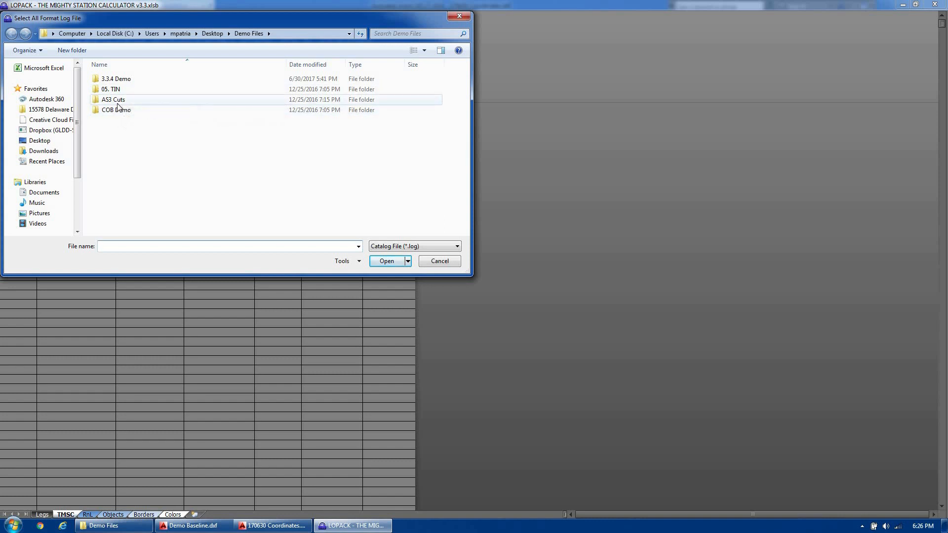
pyautogui.doubleClick(128, 83)
pyautogui.doubleClick(129, 82)
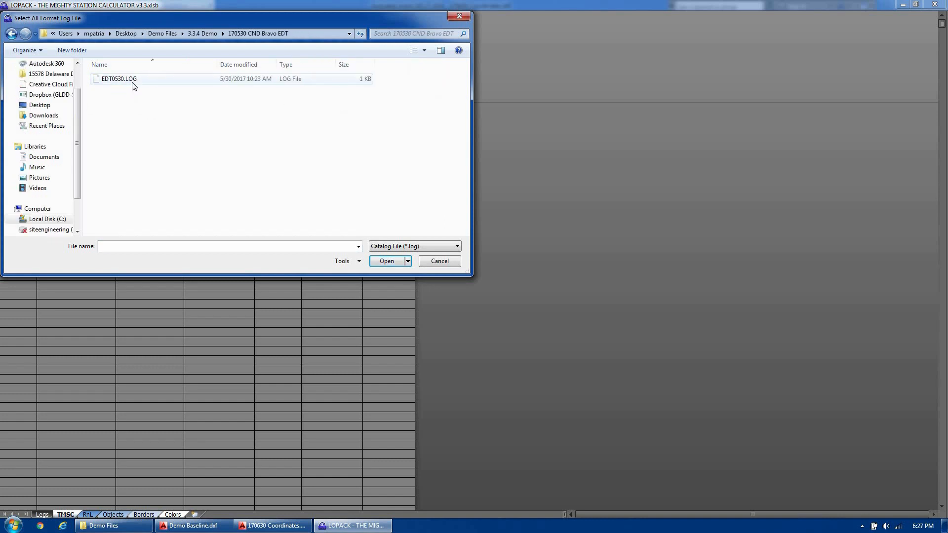
pyautogui.click(133, 83)
pyautogui.click(391, 263)
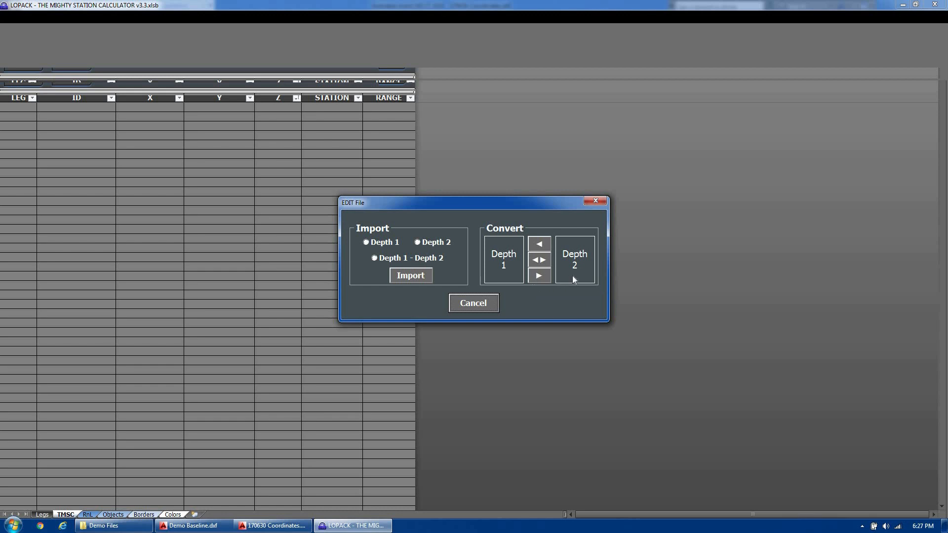
# - Convert the EDT files by swapping Depth 1 and Depth 2
pyautogui.click(542, 261)
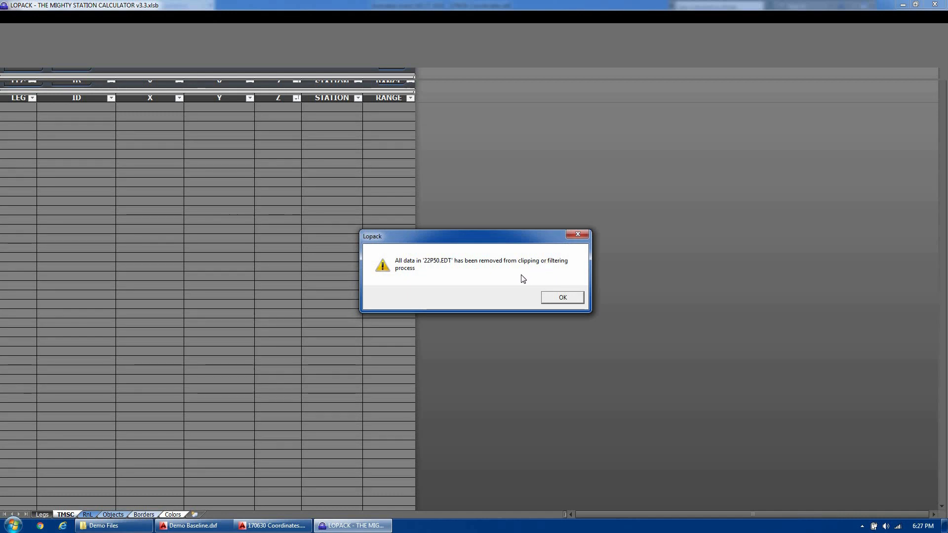
pyautogui.click(560, 299)
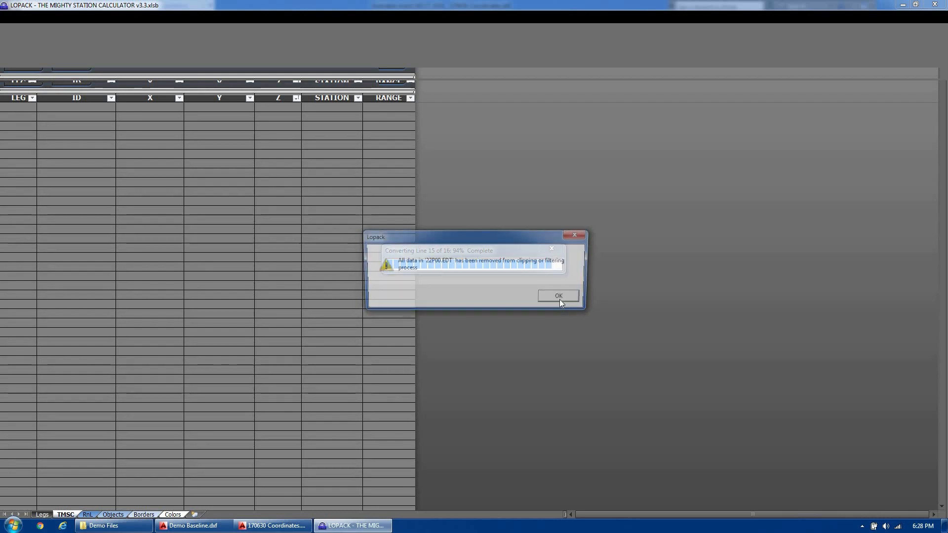
pyautogui.click(560, 299)
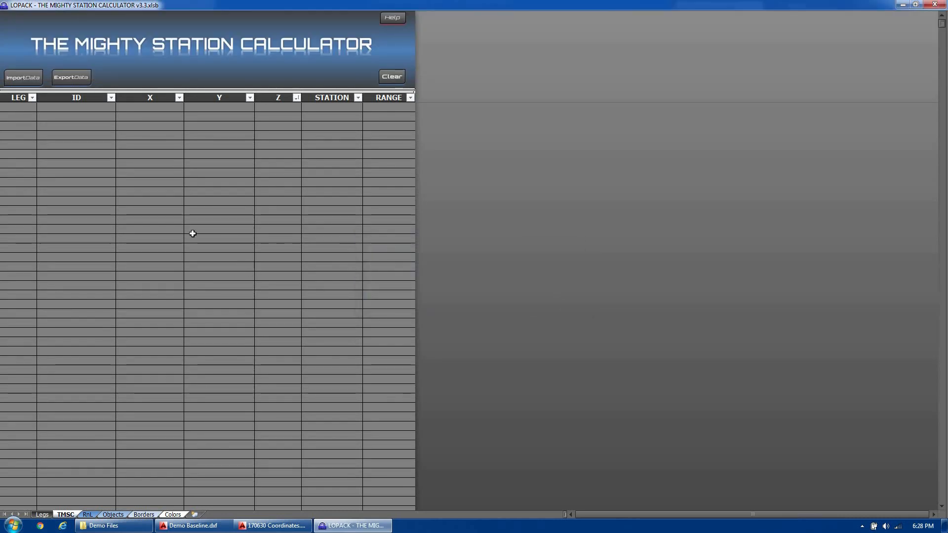
# - Check the converted EDT files and their modified dates in the 170530 CND Bravo EDT folder
pyautogui.click(111, 525)
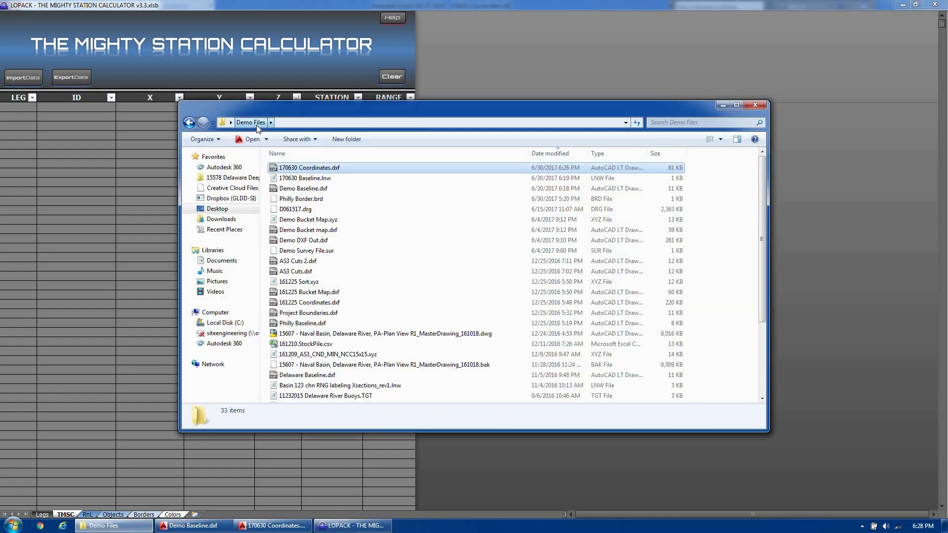
pyautogui.click(299, 281)
pyautogui.scroll(-3, 306, 321)
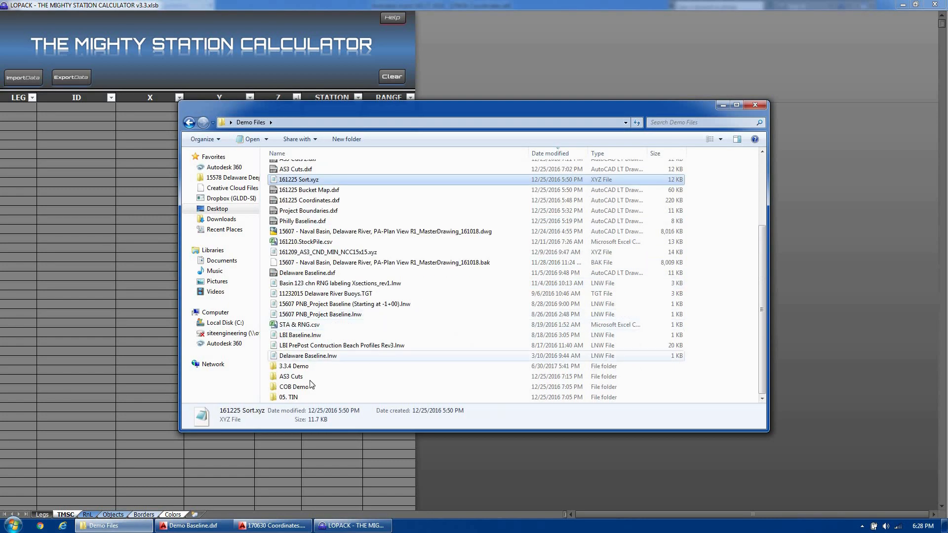
pyautogui.doubleClick(309, 368)
pyautogui.click(332, 169)
pyautogui.doubleClick(332, 168)
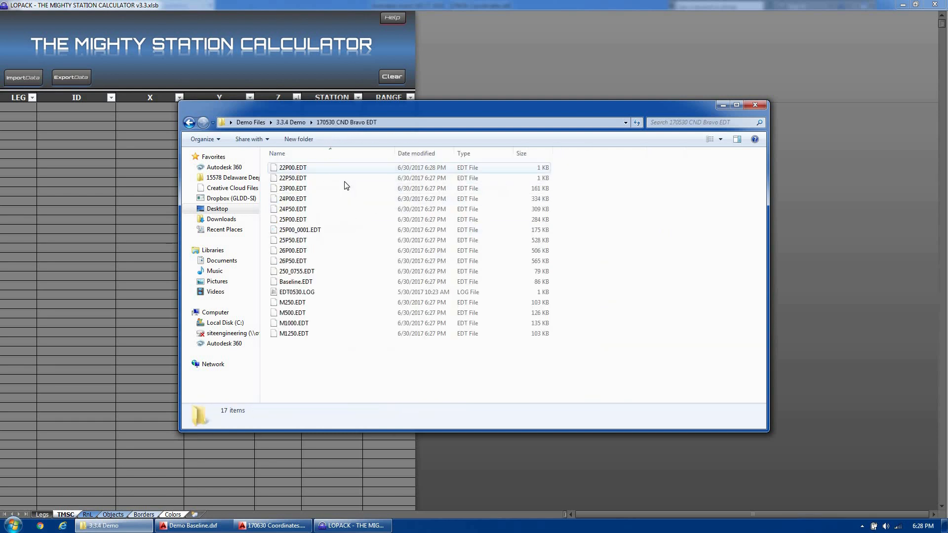
pyautogui.click(360, 220)
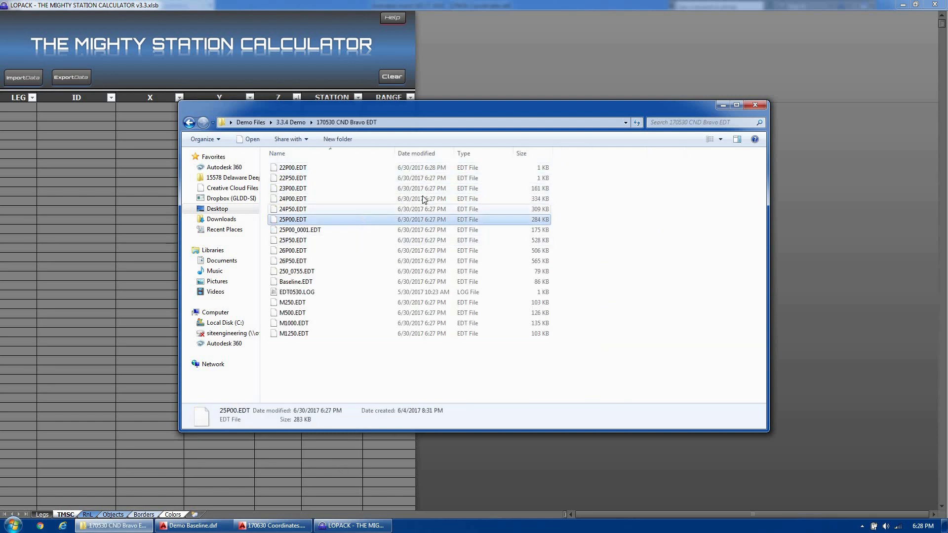
pyautogui.click(721, 105)
# - Start a Dredge Database import in LOPACK using D061517.drg from the Demo Files folder
pyautogui.click(41, 82)
pyautogui.click(444, 289)
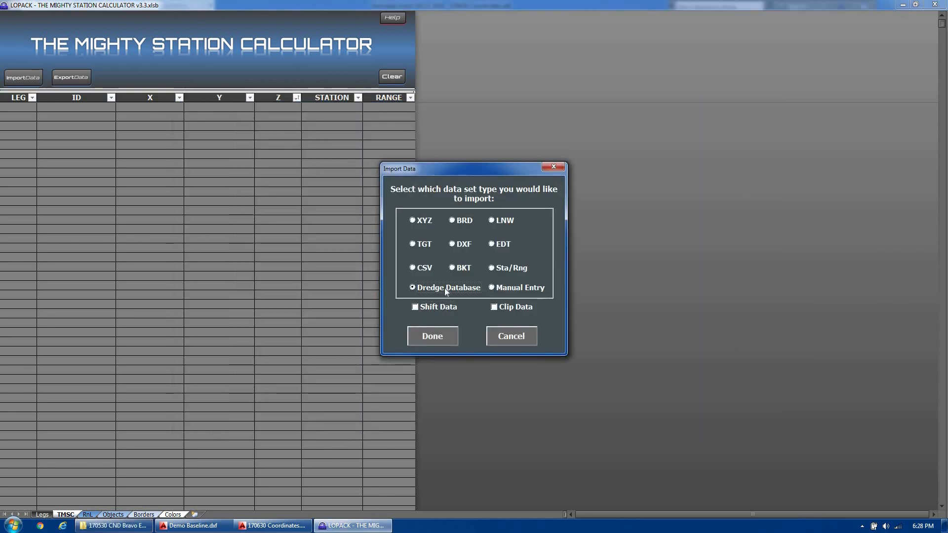
pyautogui.click(433, 337)
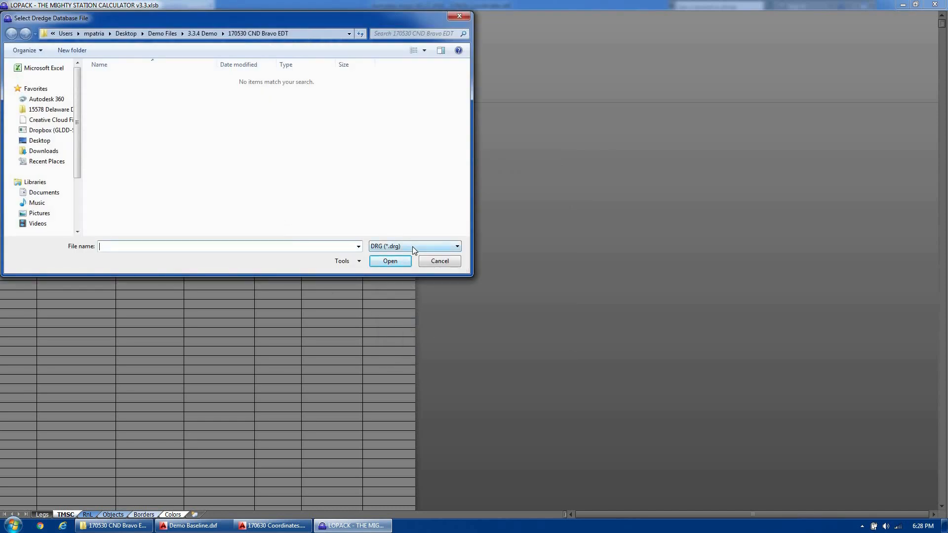
pyautogui.click(203, 33)
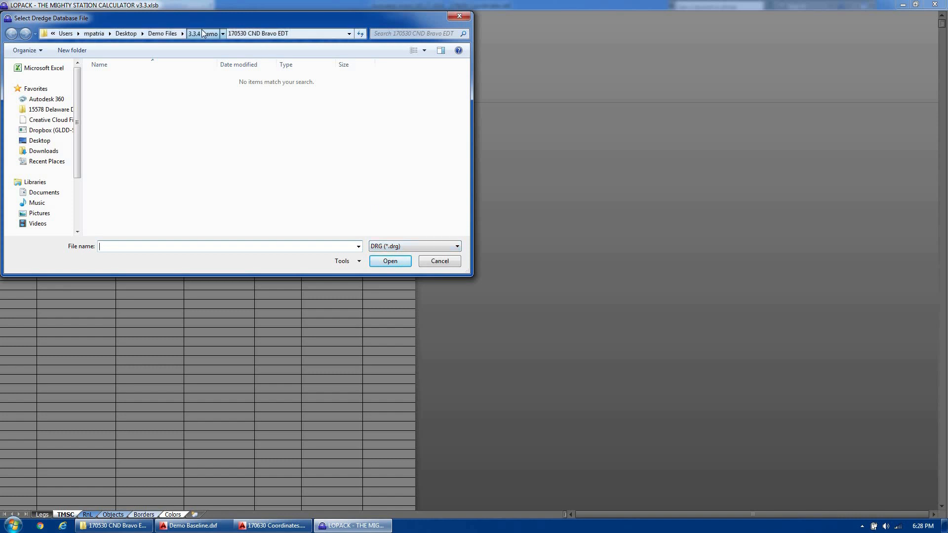
pyautogui.click(248, 34)
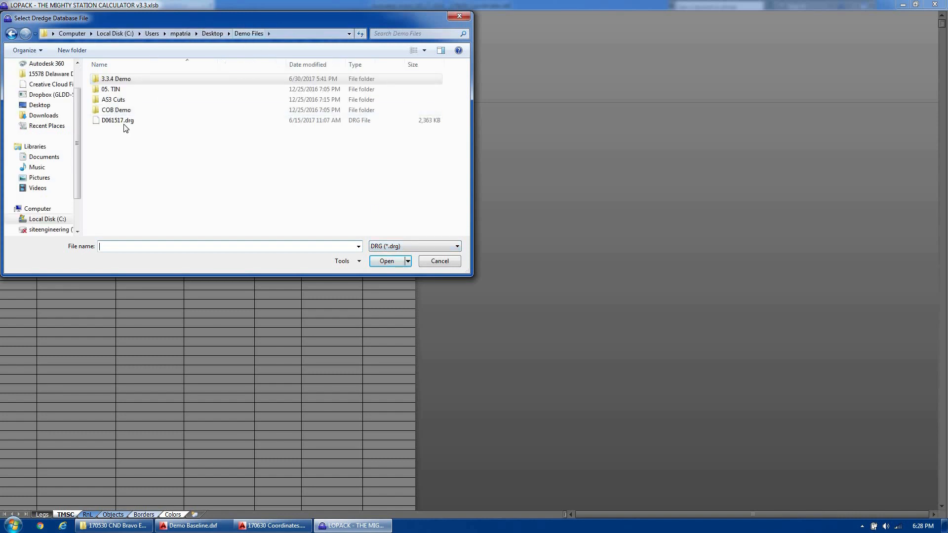
pyautogui.doubleClick(119, 120)
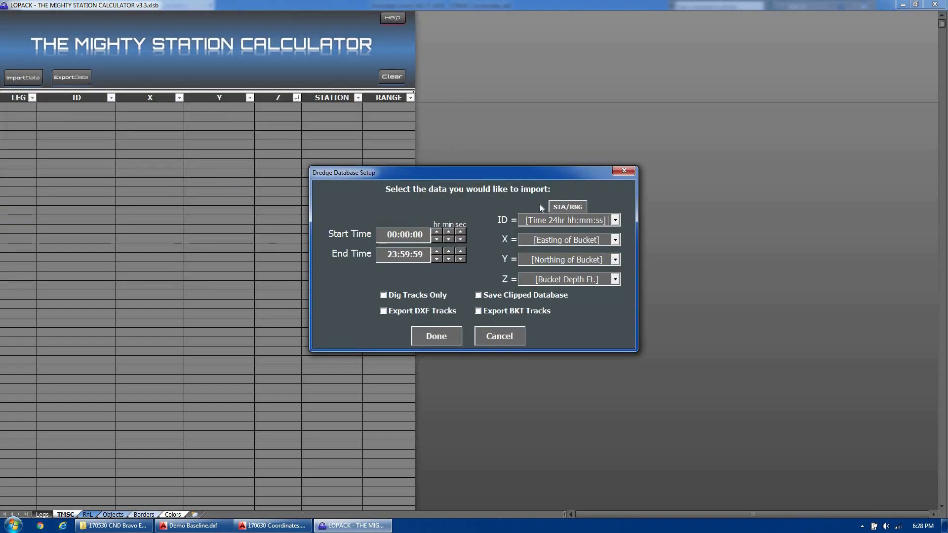
# - Check the ID data options, switch the coordinate fields to station and range, and set Station to [Station of GPS Ant.]
pyautogui.click(615, 220)
pyautogui.moveTo(617, 241); pyautogui.dragTo(618, 204)
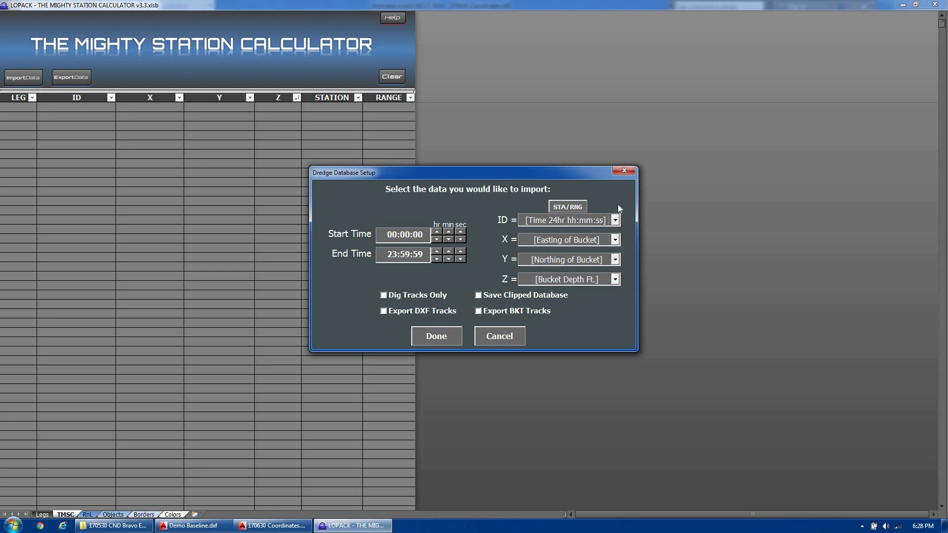
pyautogui.click(567, 208)
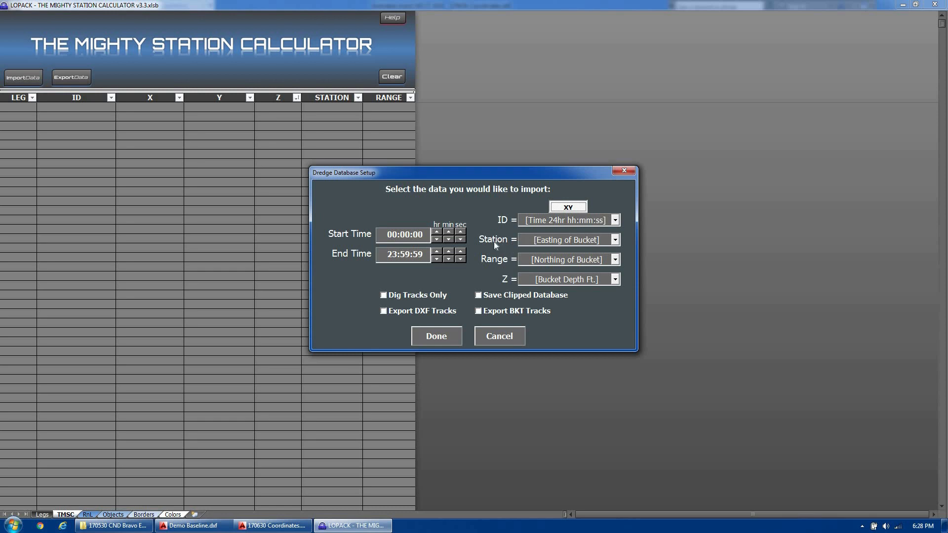
pyautogui.click(615, 240)
pyautogui.click(574, 271)
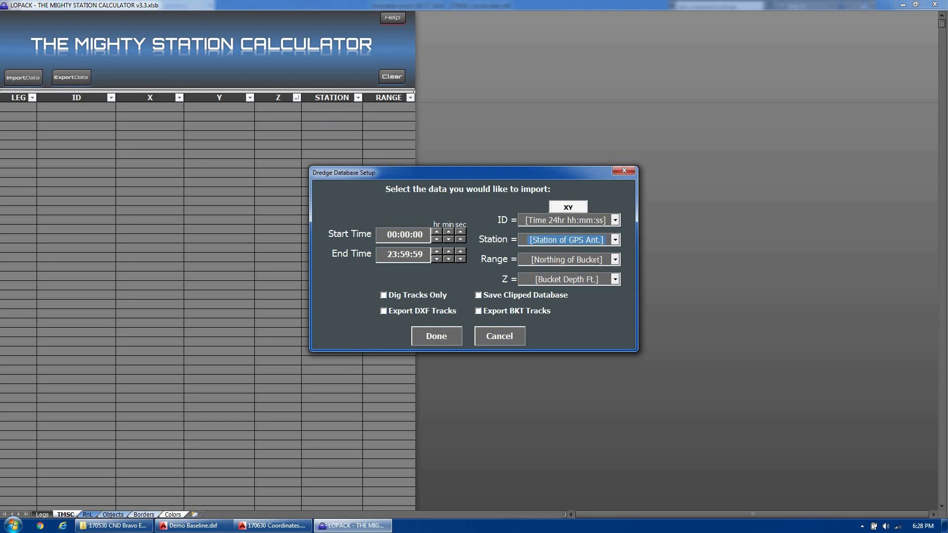
# - Switch the coordinate fields back to X and Y and set X to [Easting of Bucket]
pyautogui.click(618, 242)
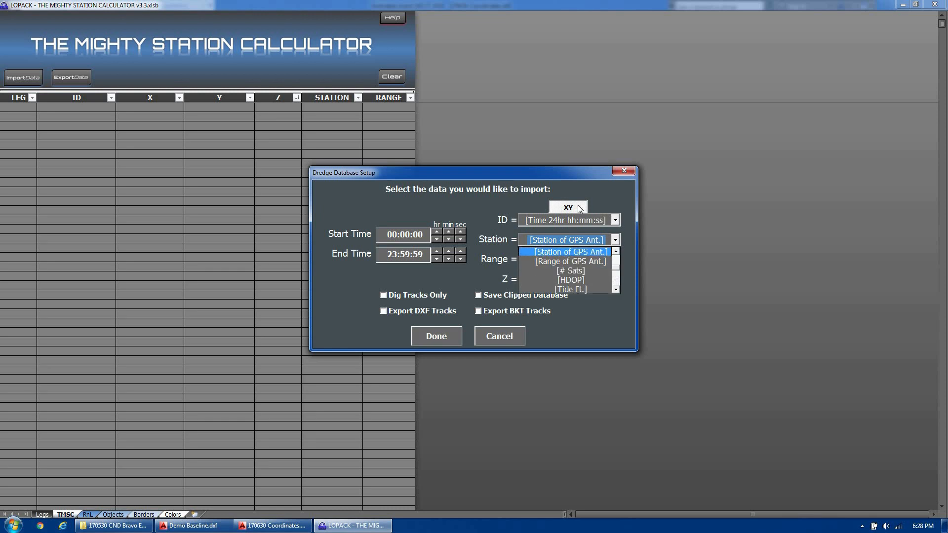
pyautogui.click(563, 209)
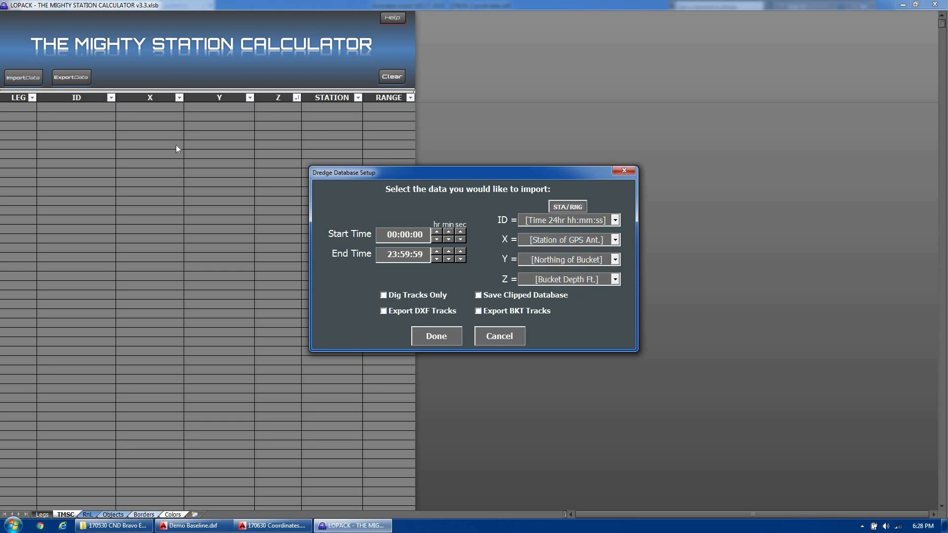
pyautogui.click(616, 240)
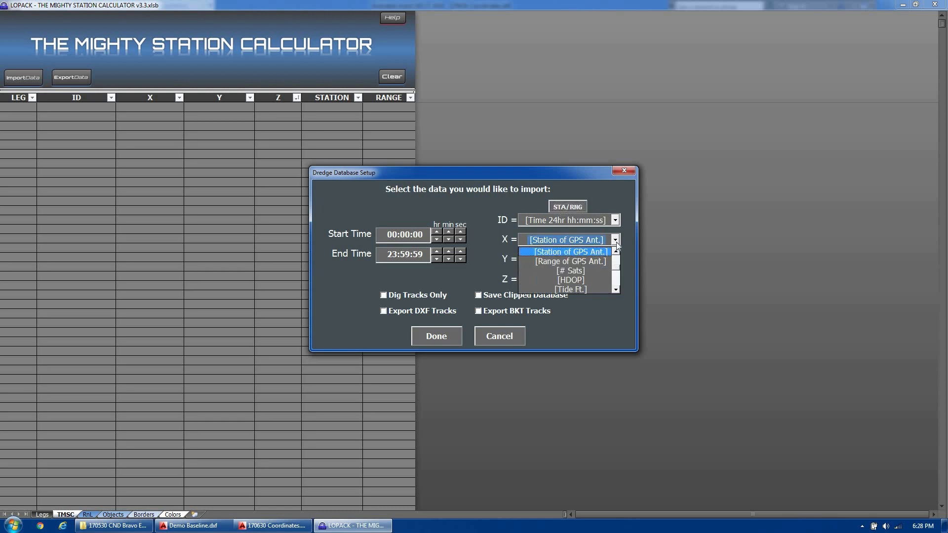
pyautogui.click(616, 253)
pyautogui.click(616, 253)
pyautogui.click(616, 253)
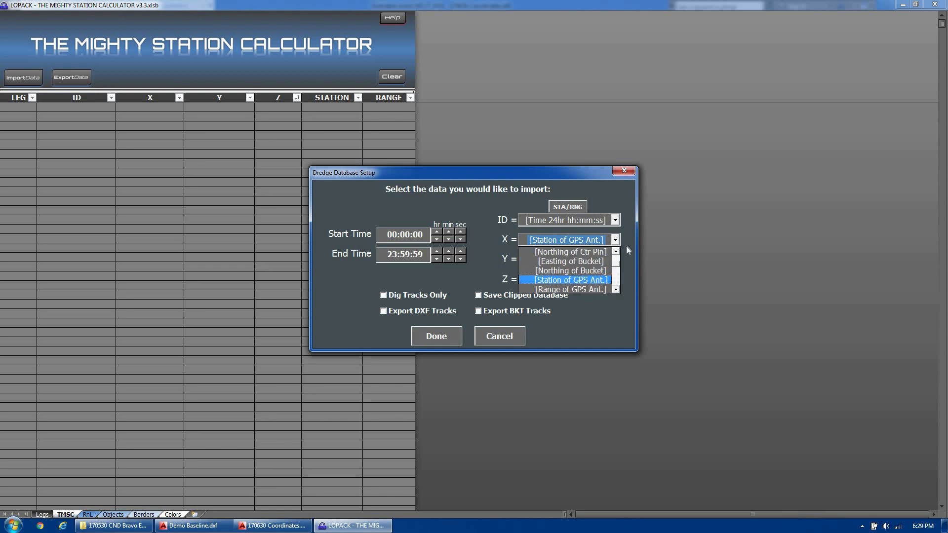
pyautogui.click(627, 248)
pyautogui.click(616, 240)
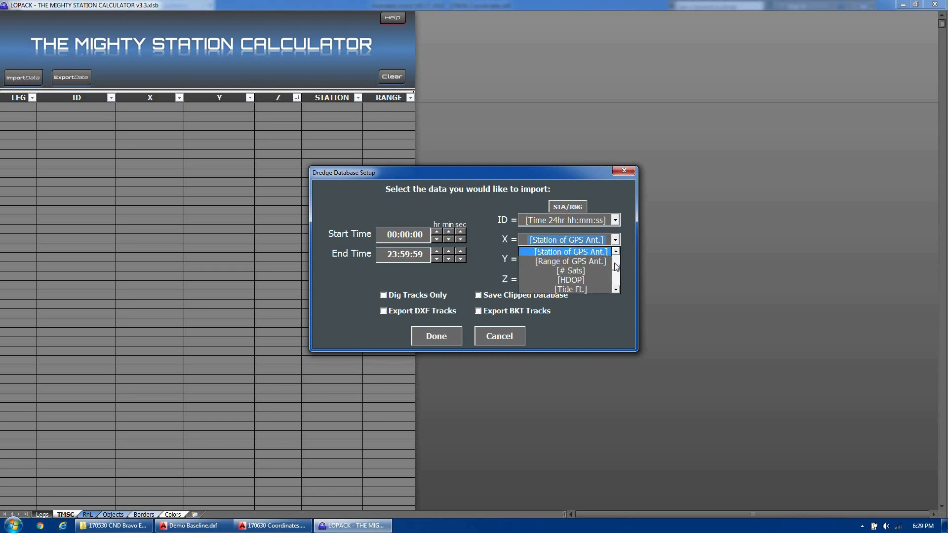
pyautogui.scroll(-5, 617, 274)
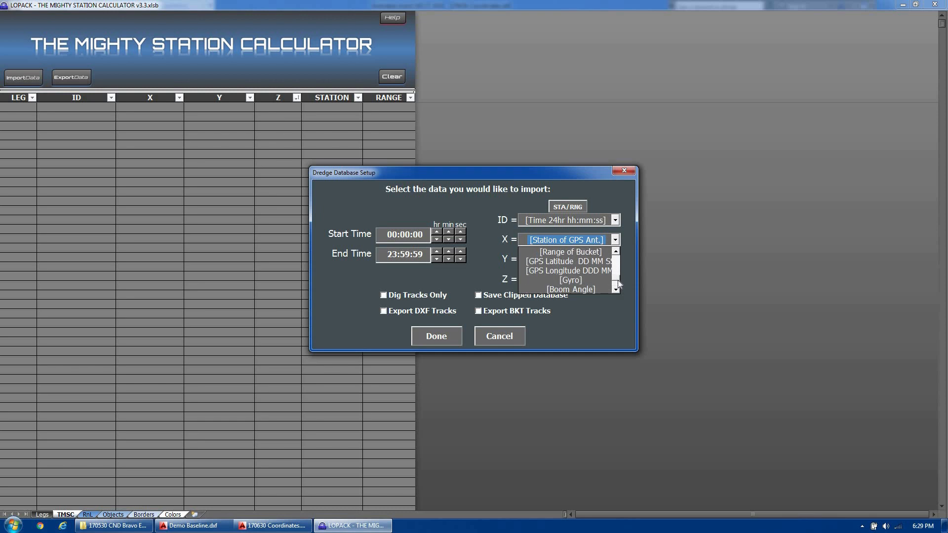
pyautogui.scroll(4, 618, 266)
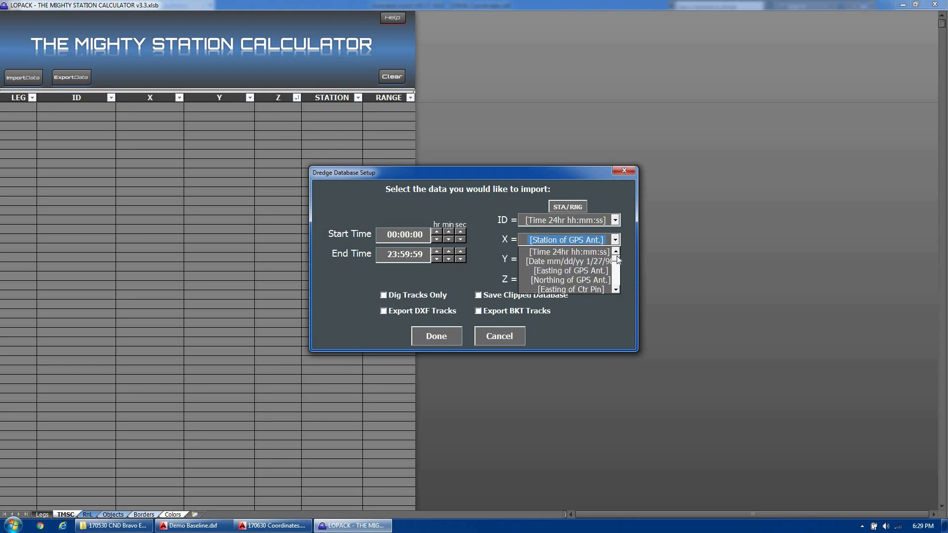
pyautogui.scroll(-1, 617, 262)
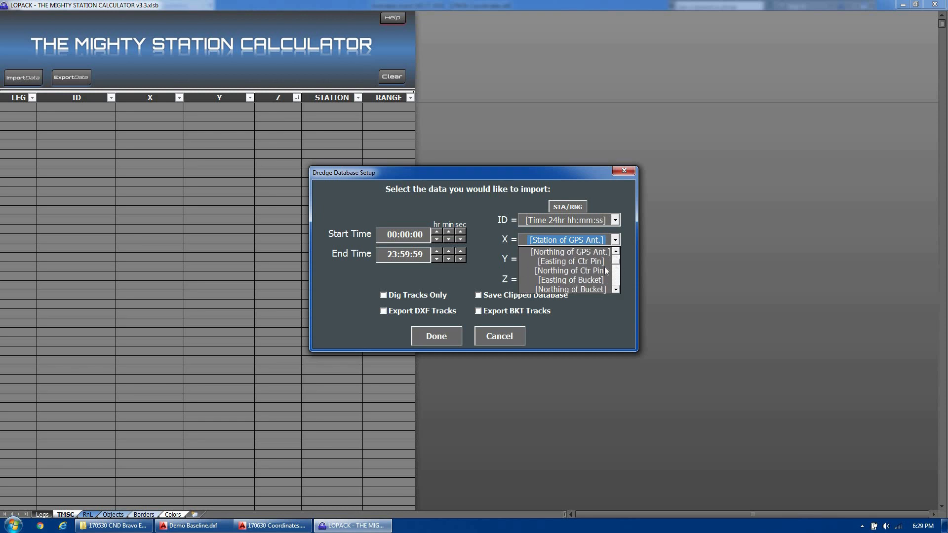
pyautogui.click(596, 280)
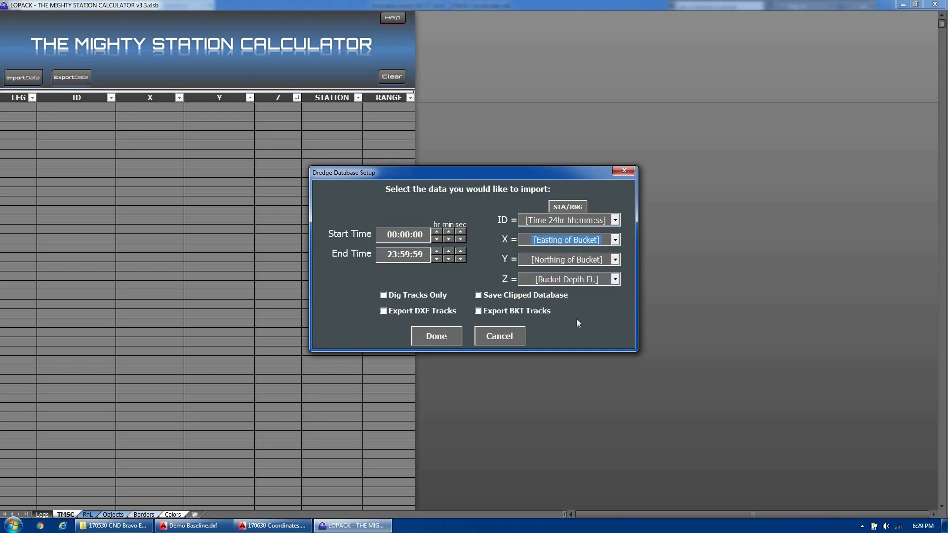
# - Set the dredge database import's start time to 04:00:00
pyautogui.click(437, 230)
pyautogui.click(437, 230)
pyautogui.click(437, 230)
pyautogui.click(437, 231)
pyautogui.click(449, 231)
pyautogui.click(448, 239)
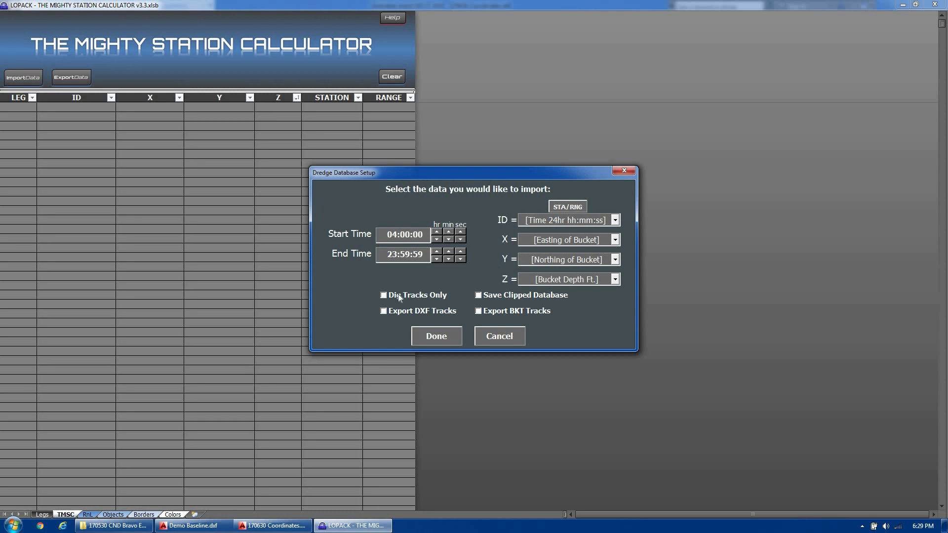
# - Limit the import to dig tracks only, with a minimum depth of 20
pyautogui.click(399, 295)
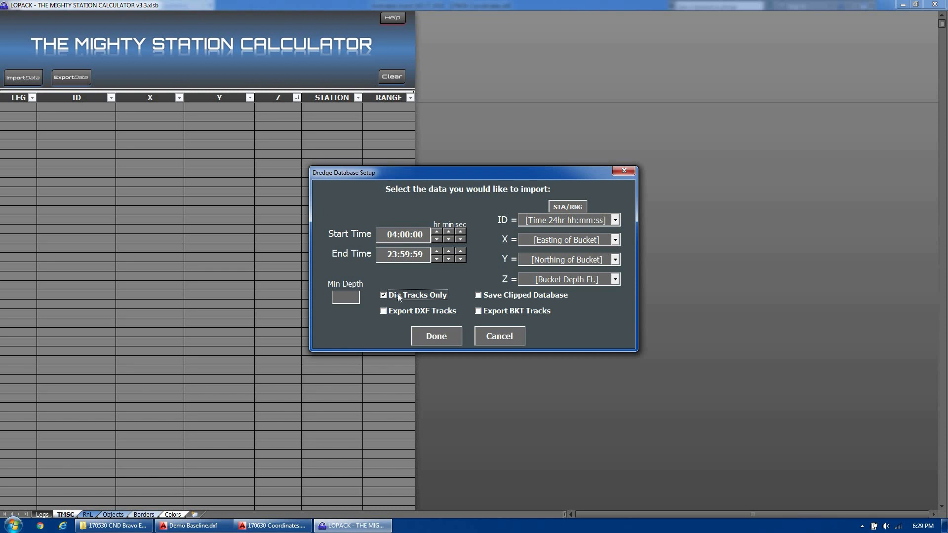
pyautogui.click(343, 299)
pyautogui.write('3')
pyautogui.press('BackSpace')
pyautogui.write('20')
# - Enable DXF track export with custom color 1 and run the import without converting the coordinates to station/range
pyautogui.click(417, 312)
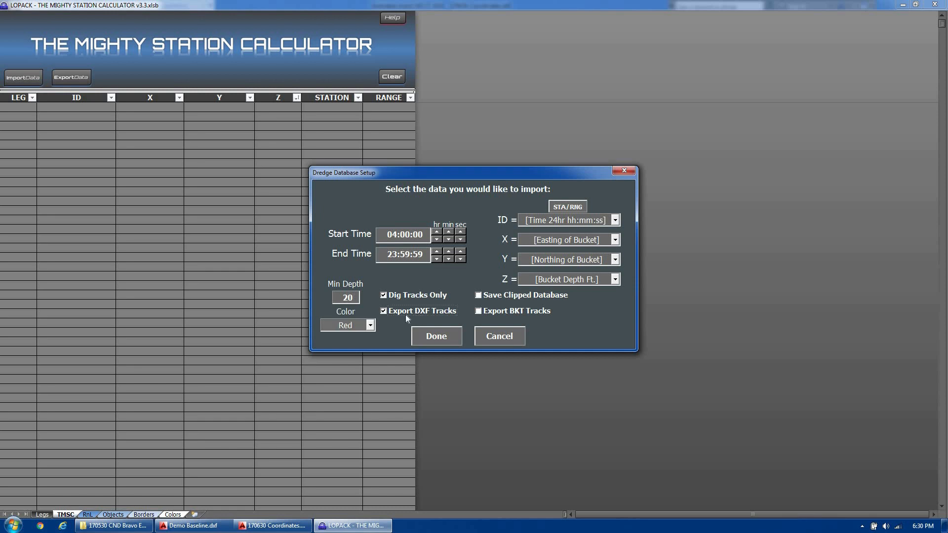
pyautogui.click(373, 327)
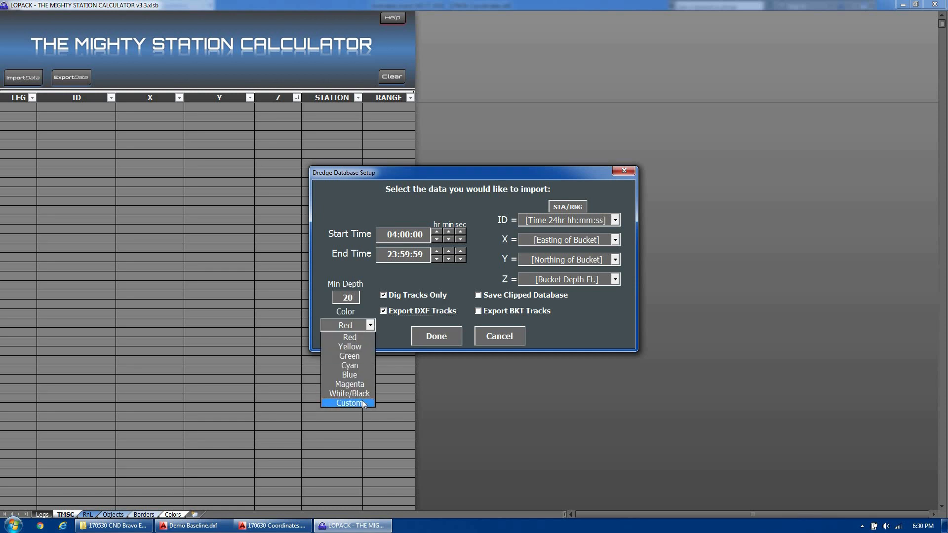
pyautogui.click(358, 403)
pyautogui.click(525, 244)
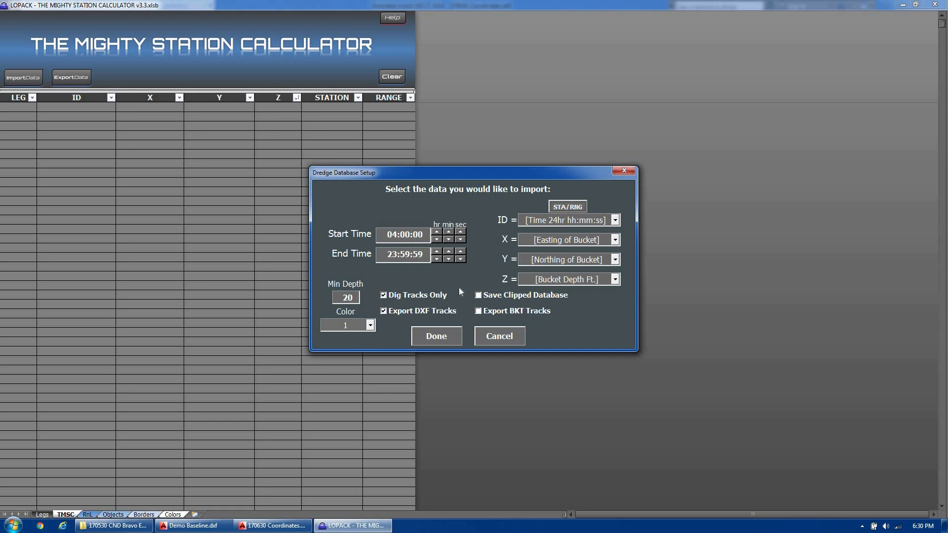
pyautogui.click(435, 338)
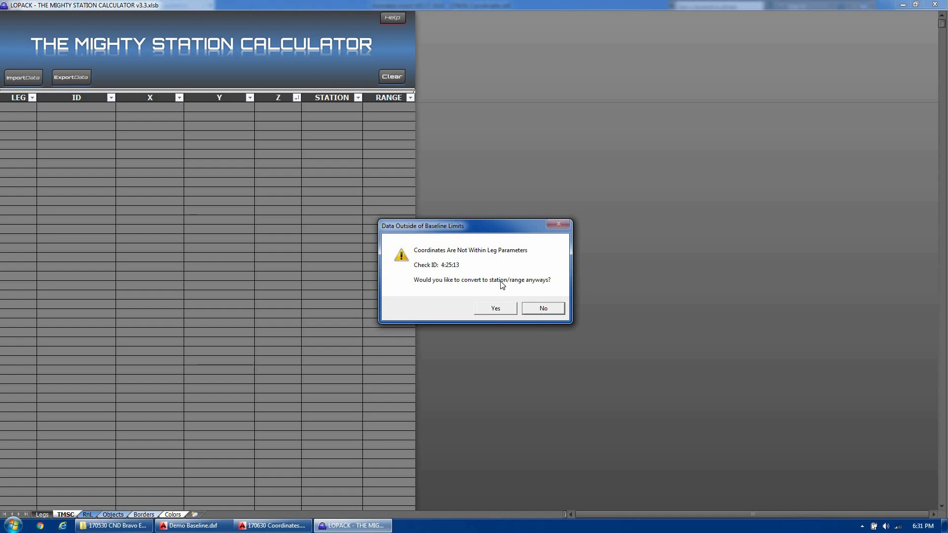
pyautogui.click(540, 308)
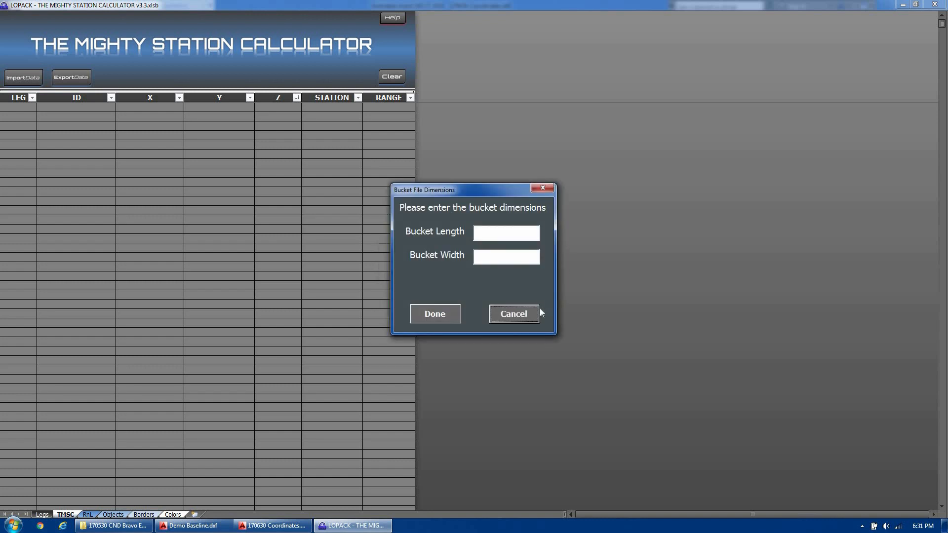
# - Set the bucket length to 20 and width to 21, and save the tracks as D061517_Tracks.dxf in Demo Files
pyautogui.click(523, 234)
pyautogui.write('20')
pyautogui.write('21')
pyautogui.click(443, 314)
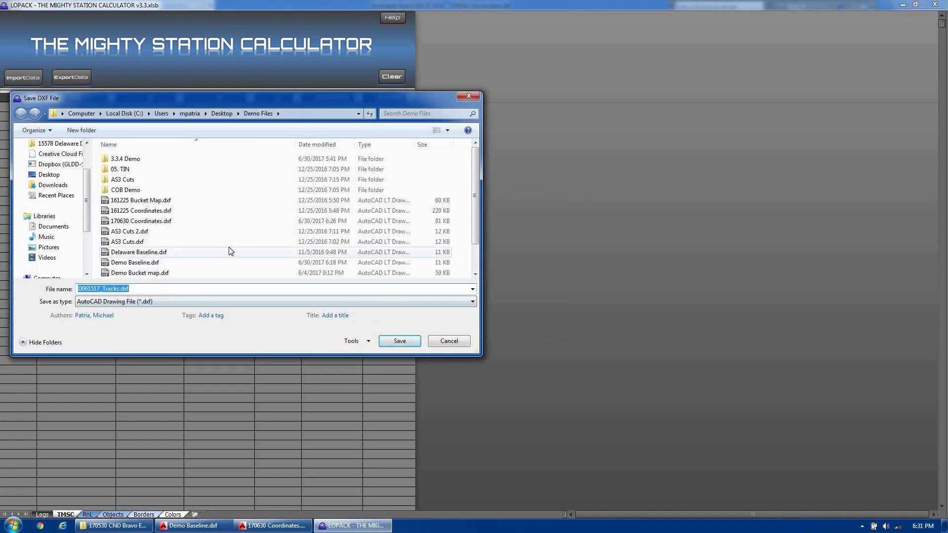
pyautogui.click(398, 342)
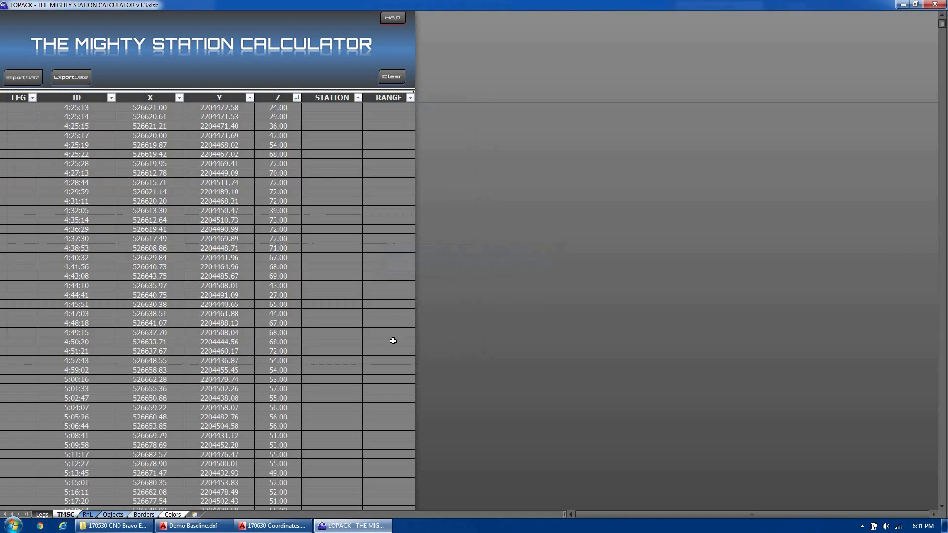
# - Check the time IDs and coordinates of the first imported dredge records
pyautogui.click(109, 126)
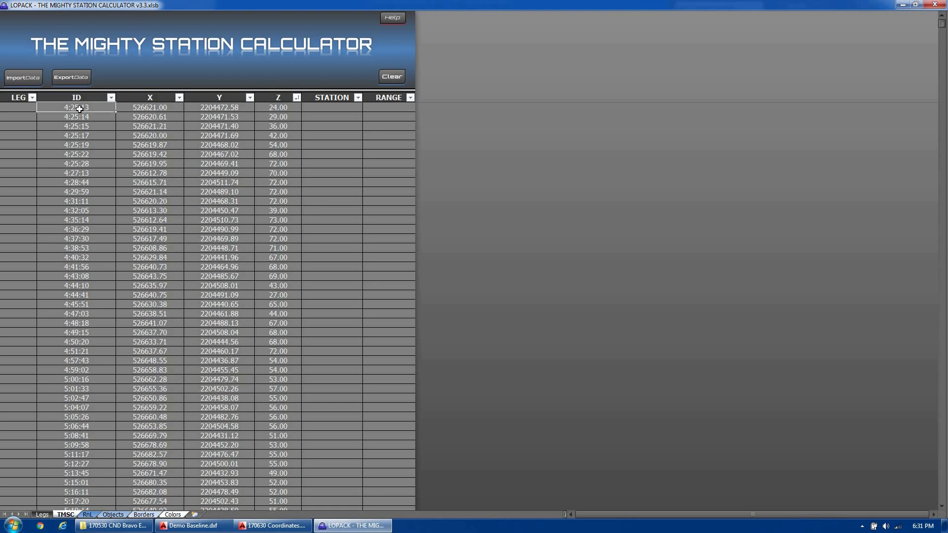
pyautogui.moveTo(85, 109); pyautogui.dragTo(99, 224)
pyautogui.click(151, 229)
# - Open D061517_Tracks.dxf from the Demo Files folder in AutoCAD and zoom to the drawing's extents
pyautogui.click(113, 525)
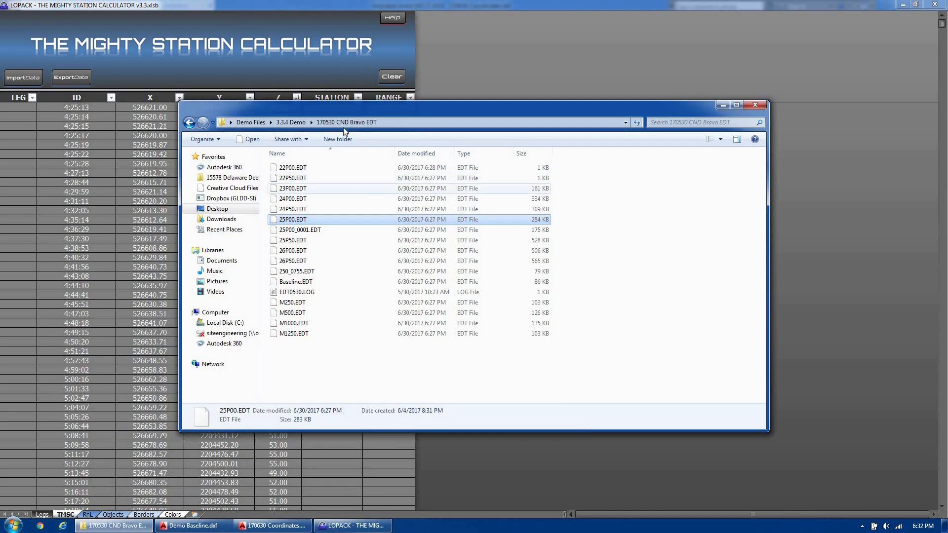
pyautogui.click(291, 122)
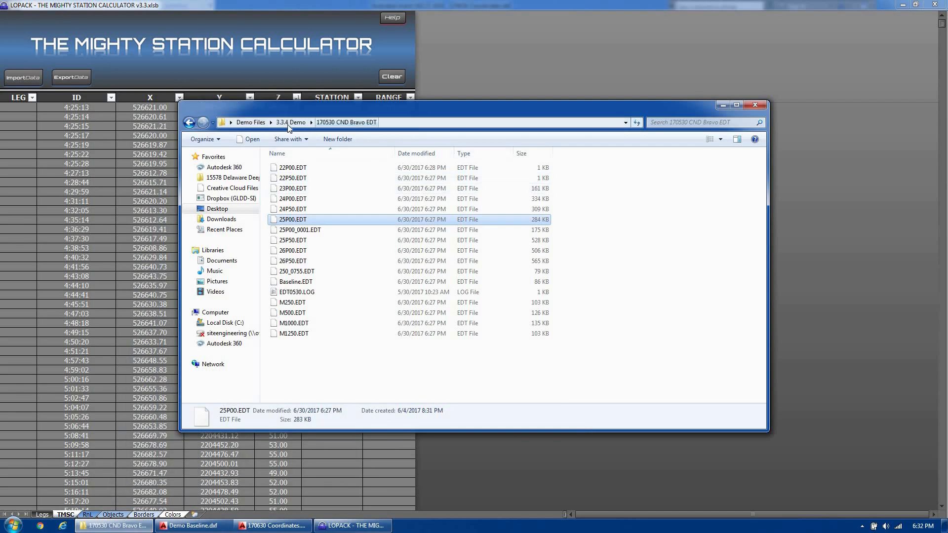
pyautogui.click(262, 121)
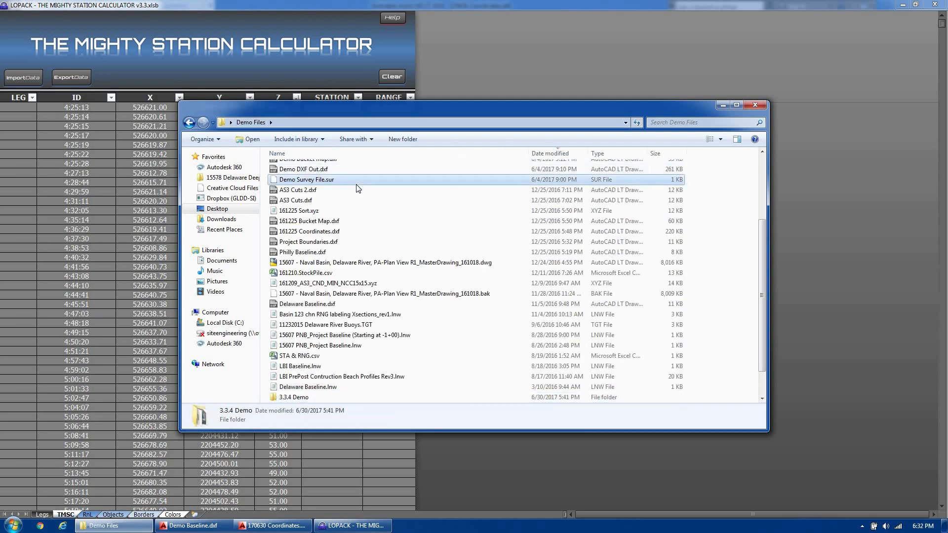
pyautogui.doubleClick(335, 168)
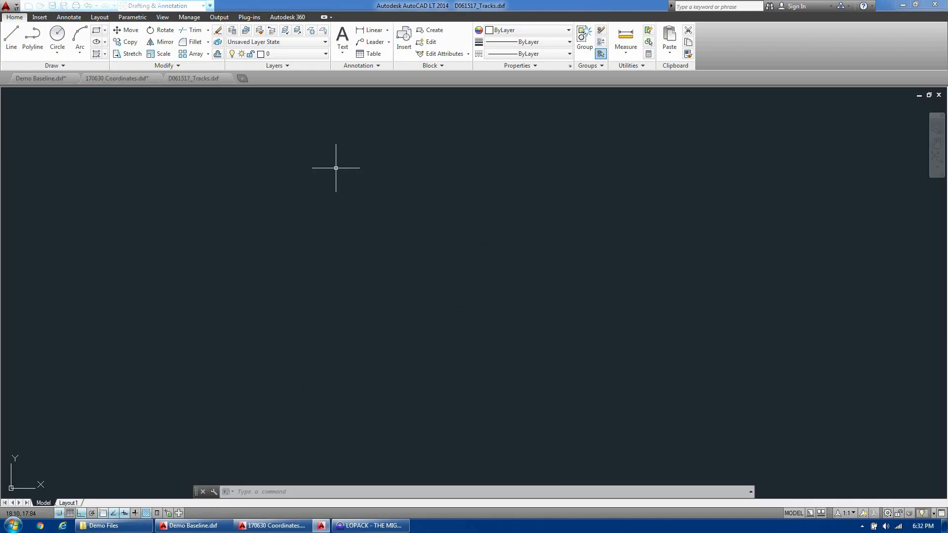
pyautogui.write('z')
pyautogui.press('Return')
pyautogui.write('E')
pyautogui.press('Return')
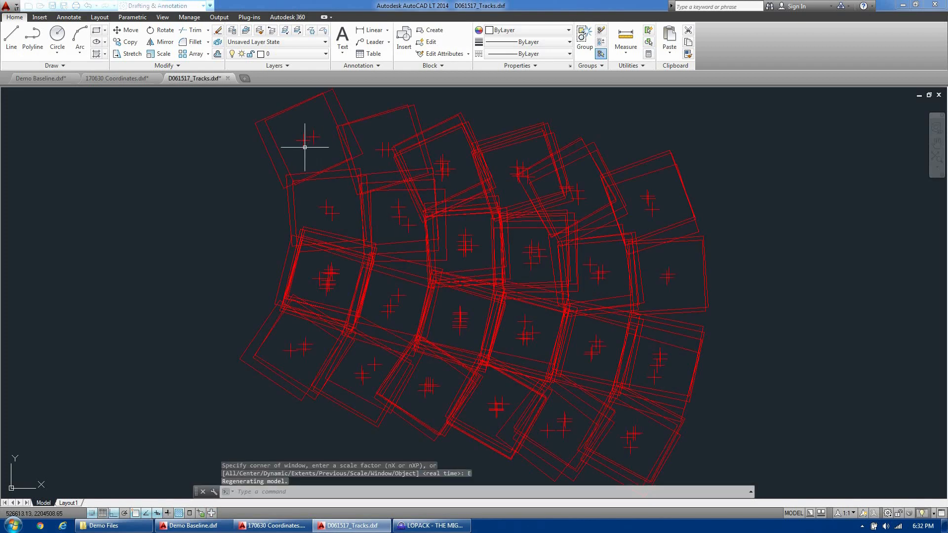
# - Inspect the exported bucket outlines and their center marks in the tracks drawing
pyautogui.click(279, 146)
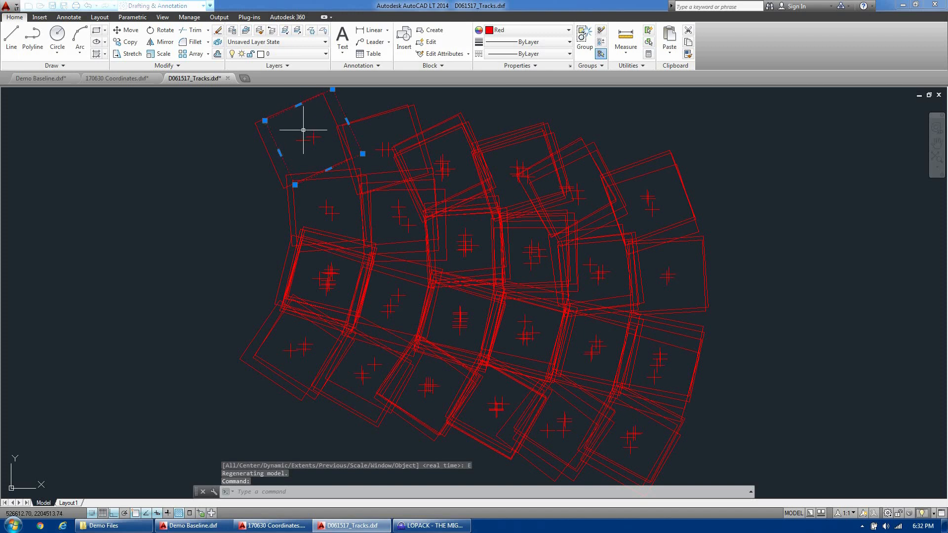
pyautogui.press('Escape')
pyautogui.scroll(5, 314, 136)
pyautogui.click(322, 143)
pyautogui.click(296, 125)
pyautogui.press('Escape')
pyautogui.scroll(-6, 370, 133)
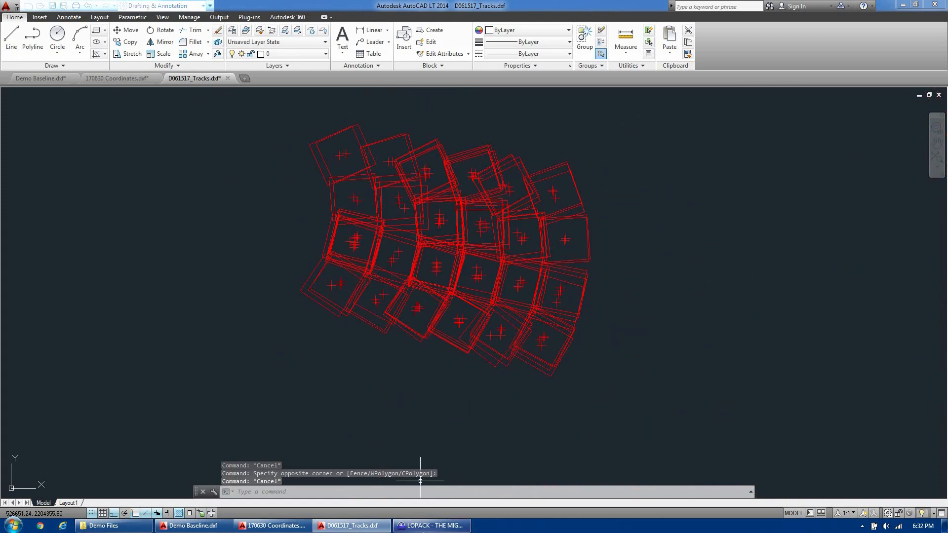
# - Switch to LOPACK and copy the loaded data to the clipboard as ACAD circles with a radius of 4
pyautogui.click(431, 526)
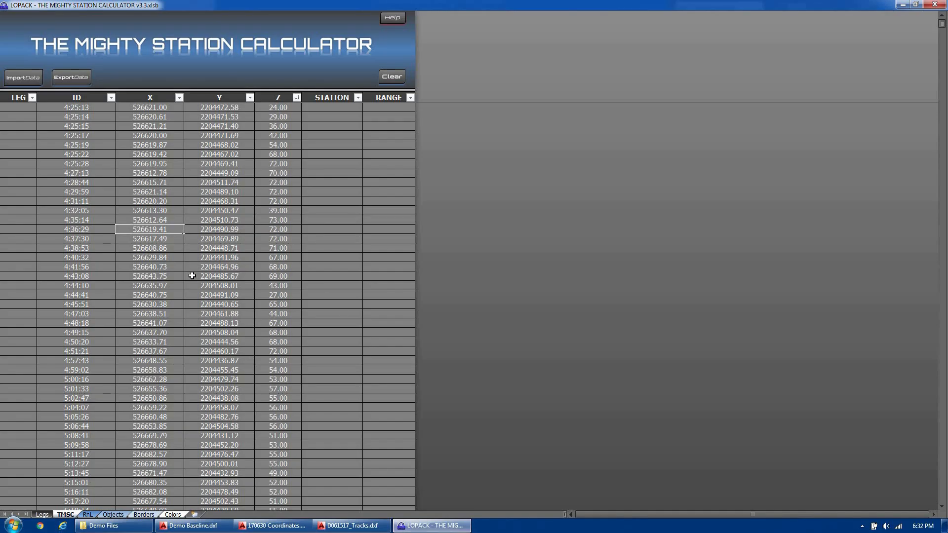
pyautogui.click(81, 79)
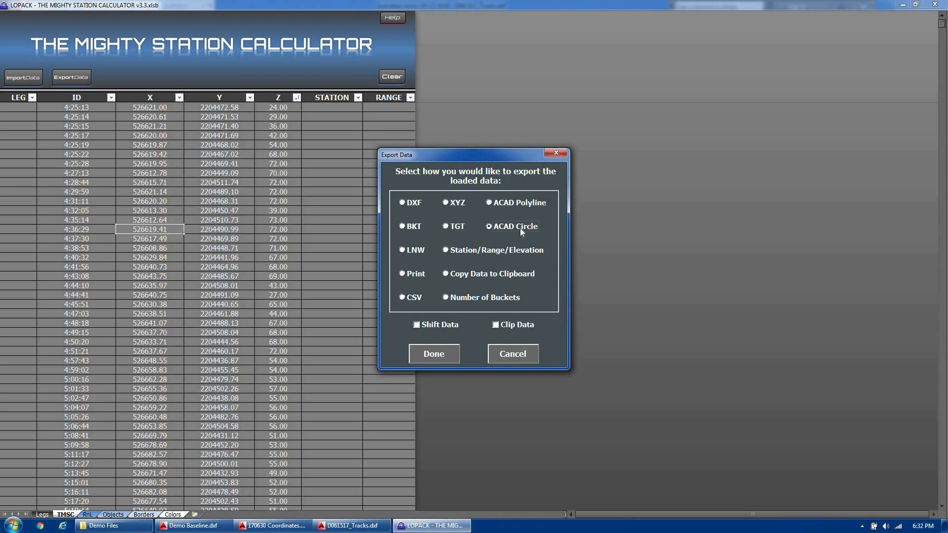
pyautogui.click(445, 357)
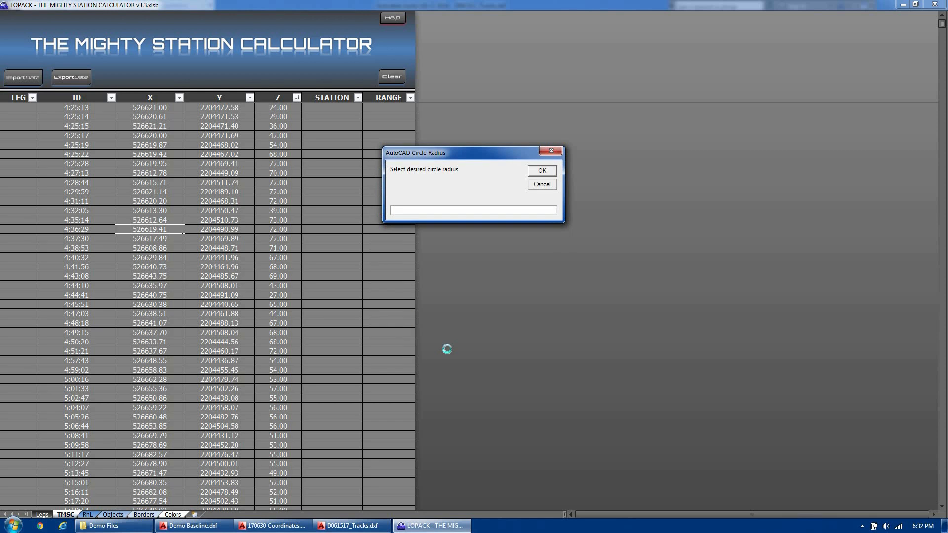
pyautogui.write('4')
pyautogui.click(550, 172)
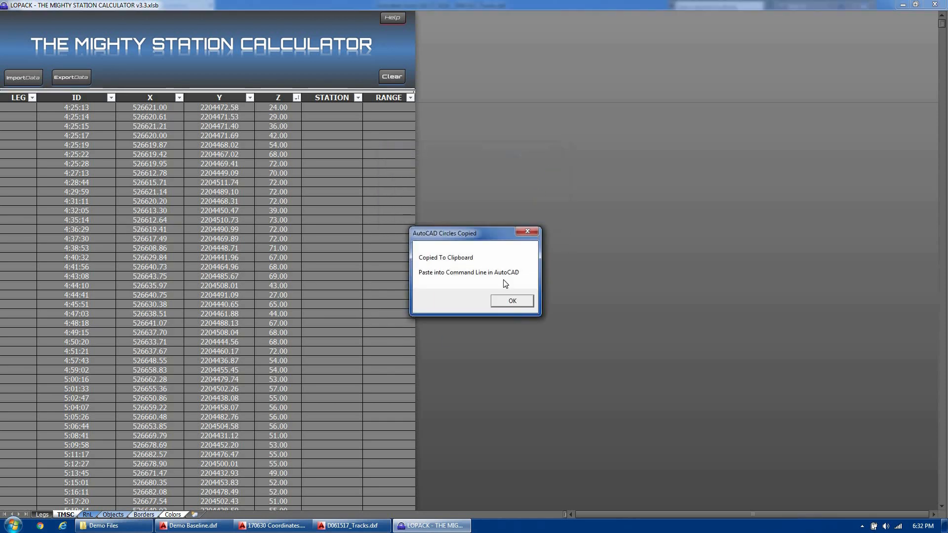
pyautogui.click(512, 300)
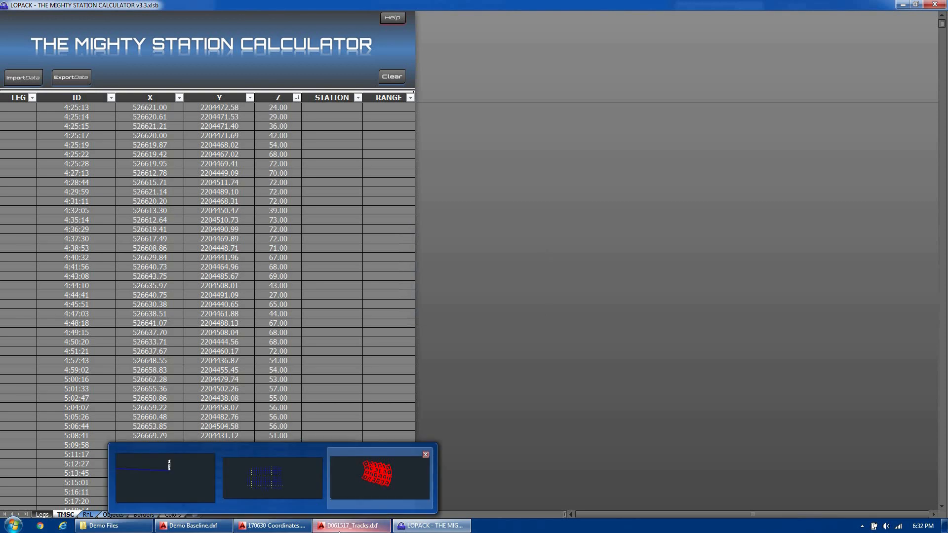
# - Switch to D061517_Tracks.dxf in AutoCAD and draw the circles by pasting the copied commands into the command line
pyautogui.click(358, 528)
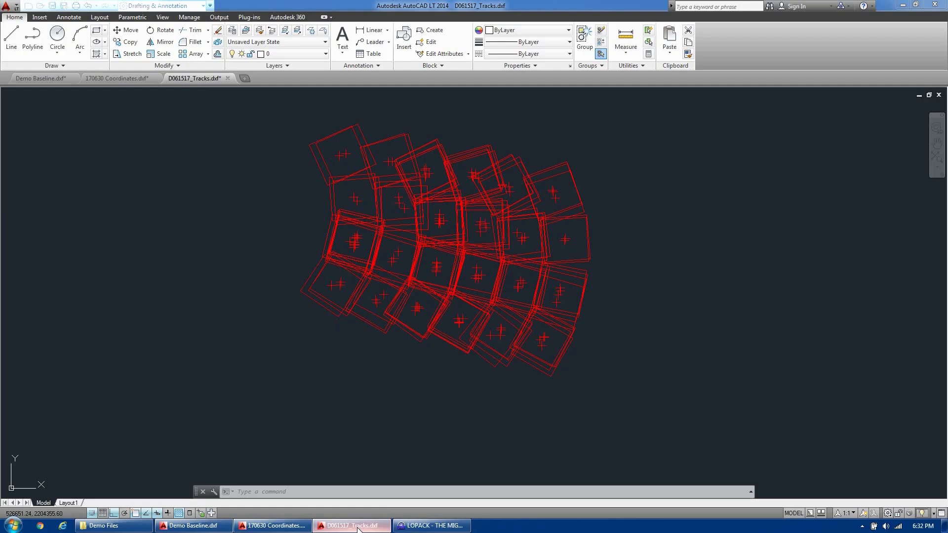
pyautogui.click(298, 491)
pyautogui.rightClick(297, 491)
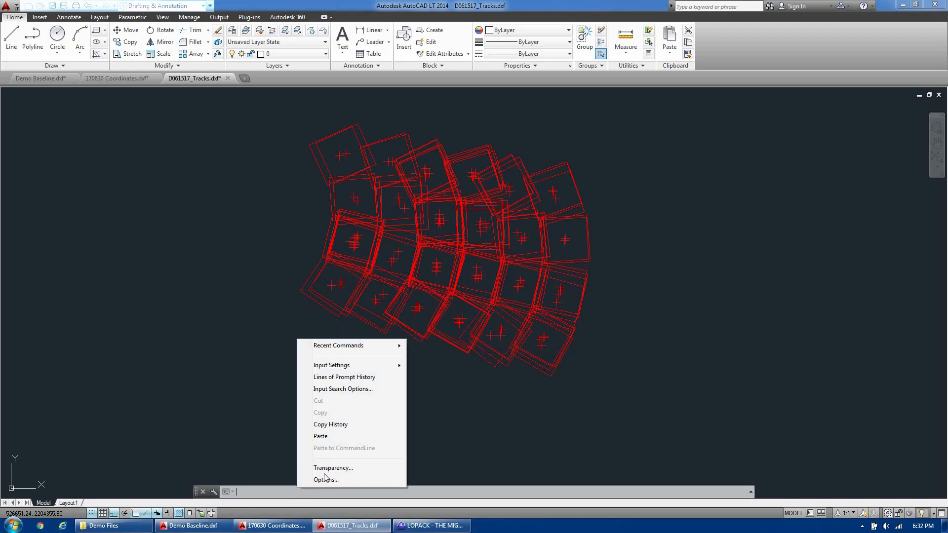
pyautogui.click(345, 437)
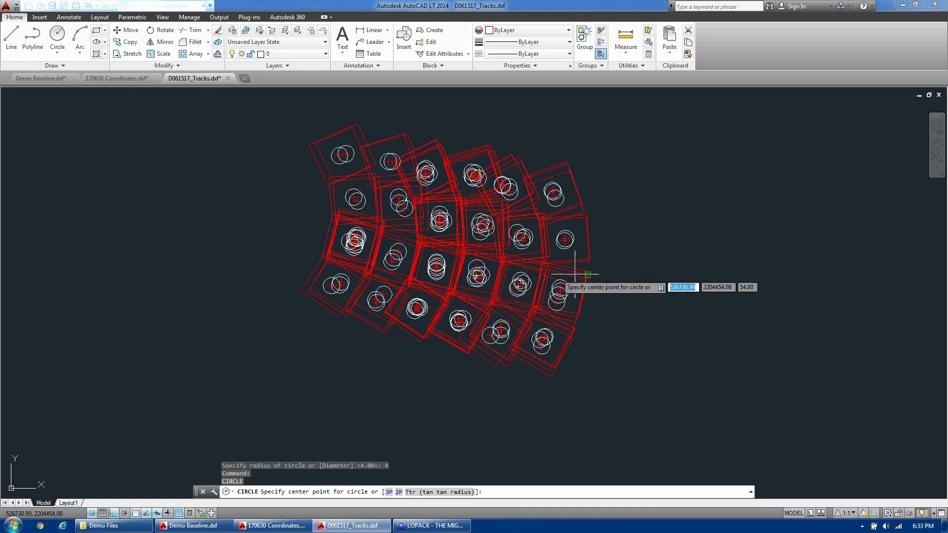
pyautogui.press('Escape')
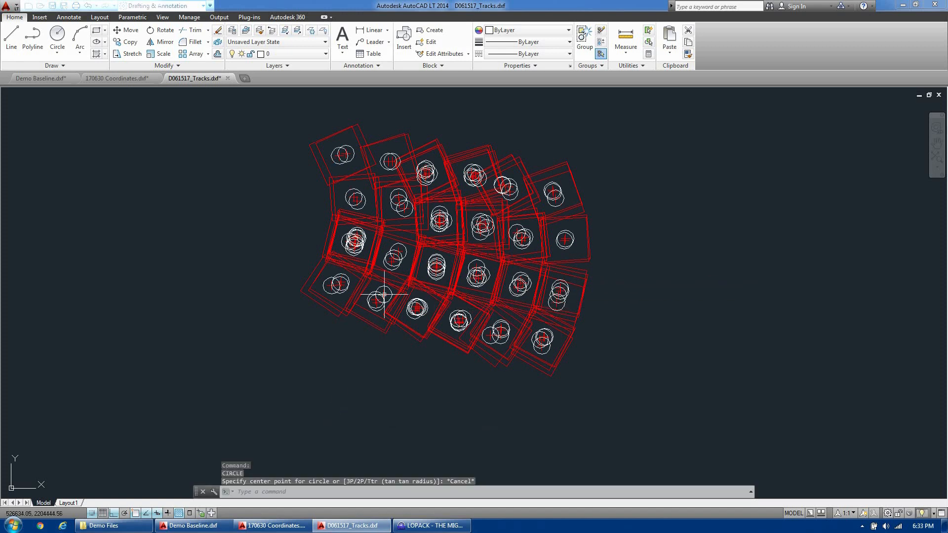
# - Inspect the pasted circles around the bucket centers in the tracks drawing, checking one in the uppermost bucket outline
pyautogui.scroll(5, 356, 151)
pyautogui.click(329, 143)
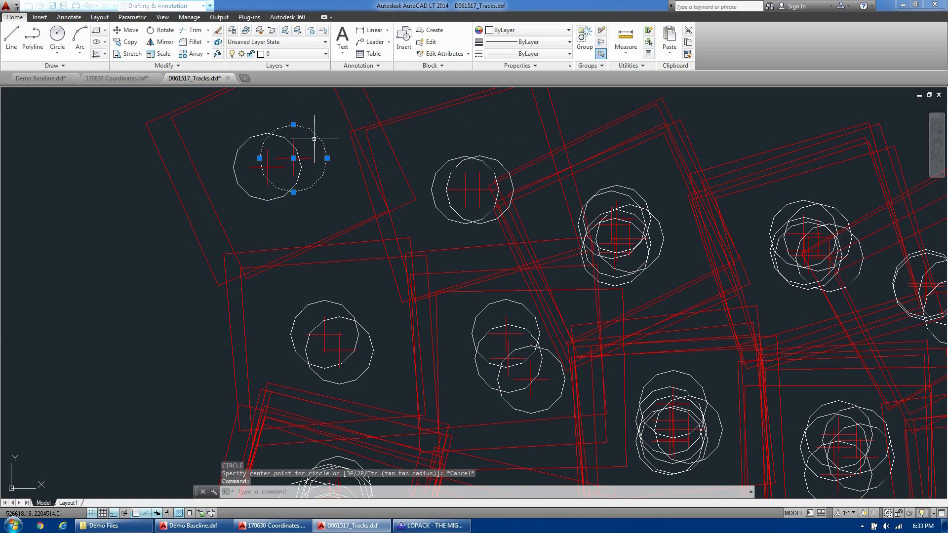
pyautogui.scroll(-7, 341, 167)
pyautogui.press('Escape')
# - Switch to LOPACK and export the loaded data as TGT with new numbered IDs prefixed BKT, saved as 170630 Targets.tgt in Demo Files
pyautogui.click(429, 525)
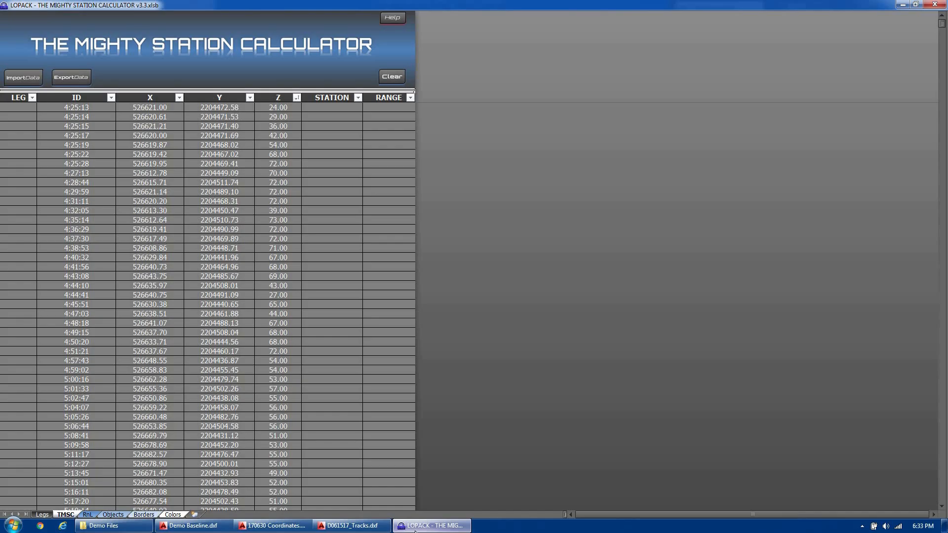
pyautogui.click(73, 79)
pyautogui.click(446, 354)
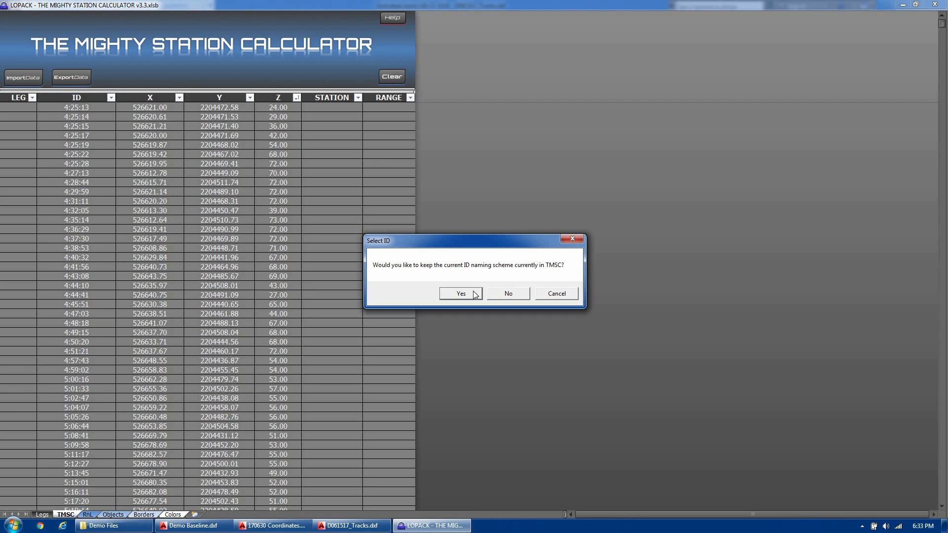
pyautogui.click(505, 293)
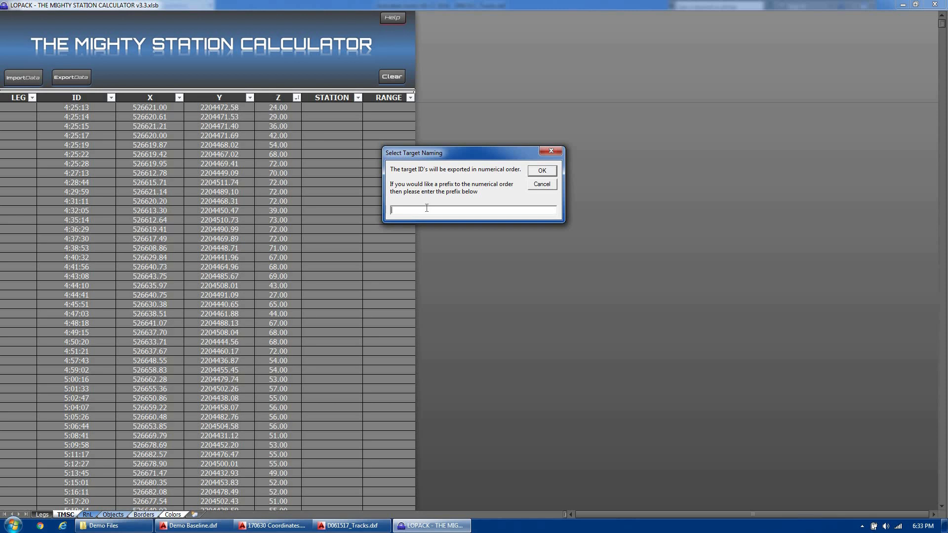
pyautogui.write('BKT')
pyautogui.click(541, 172)
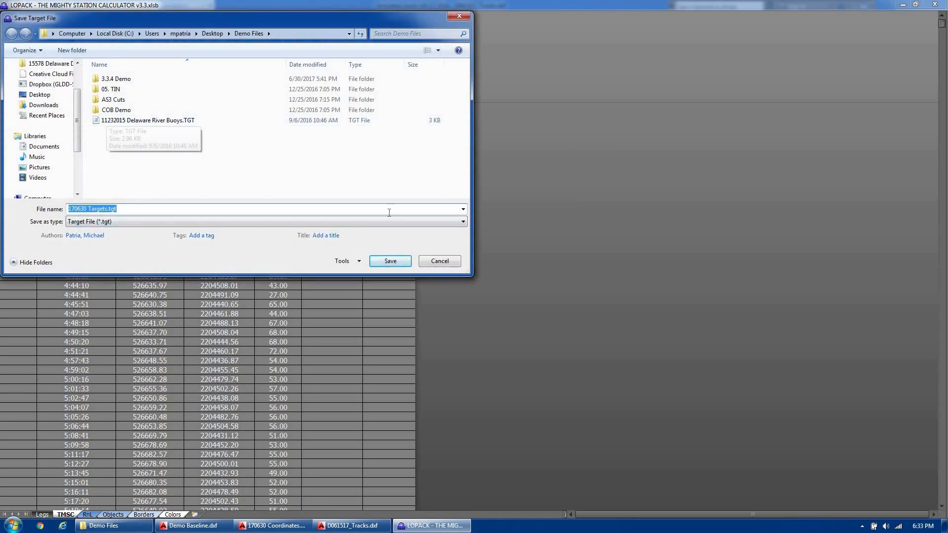
pyautogui.click(390, 261)
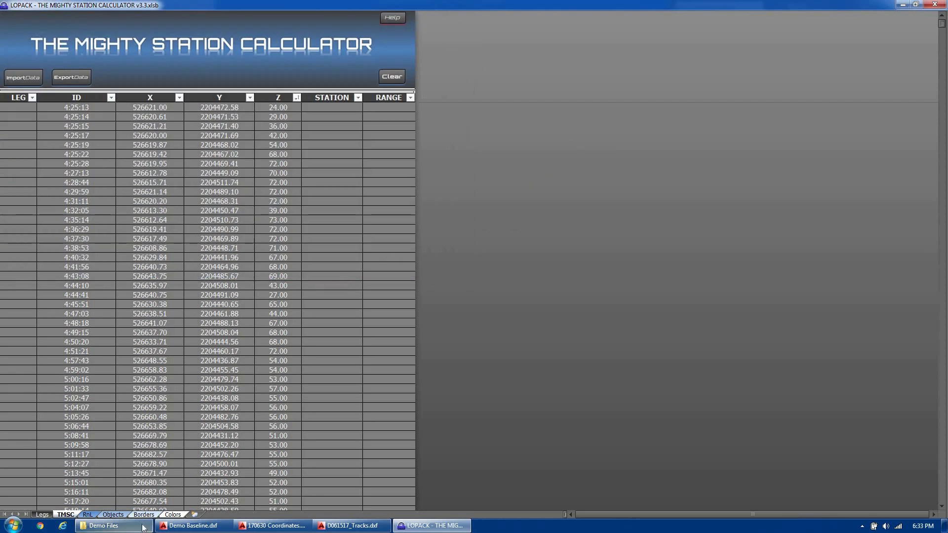
# - Open 170630 Targets.tgt from the Demo Files folder, review its target names and coordinates, and close it
pyautogui.click(134, 531)
pyautogui.doubleClick(318, 169)
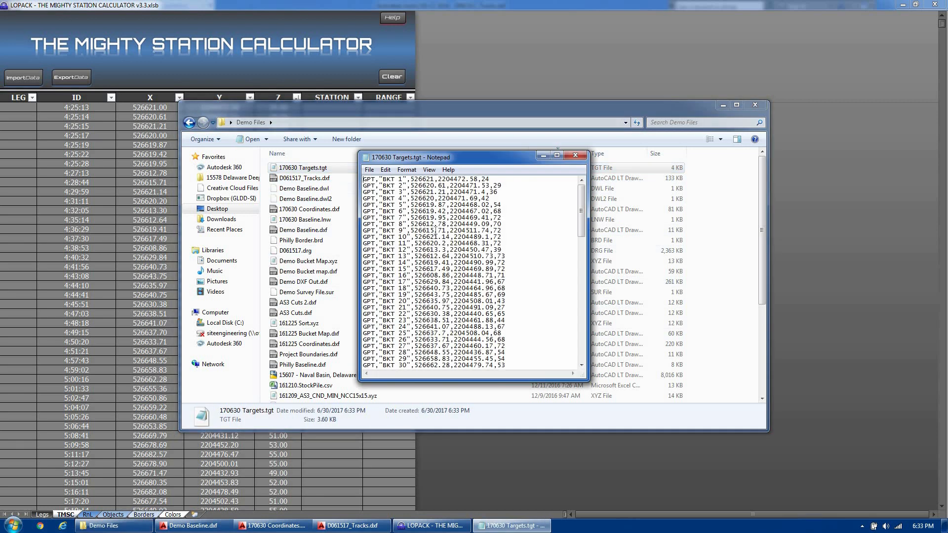
pyautogui.moveTo(383, 186); pyautogui.dragTo(428, 266)
pyautogui.click(399, 262)
pyautogui.moveTo(494, 218); pyautogui.dragTo(500, 199)
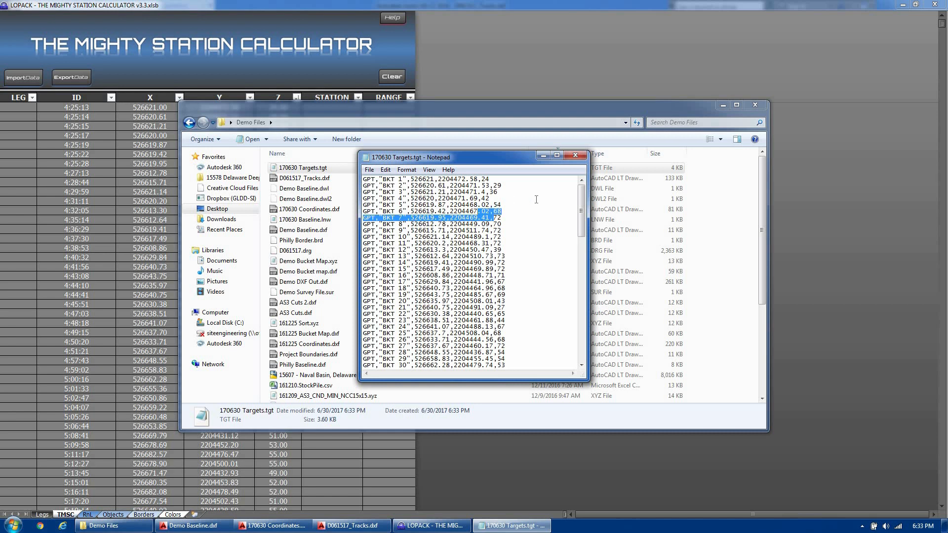
pyautogui.click(576, 156)
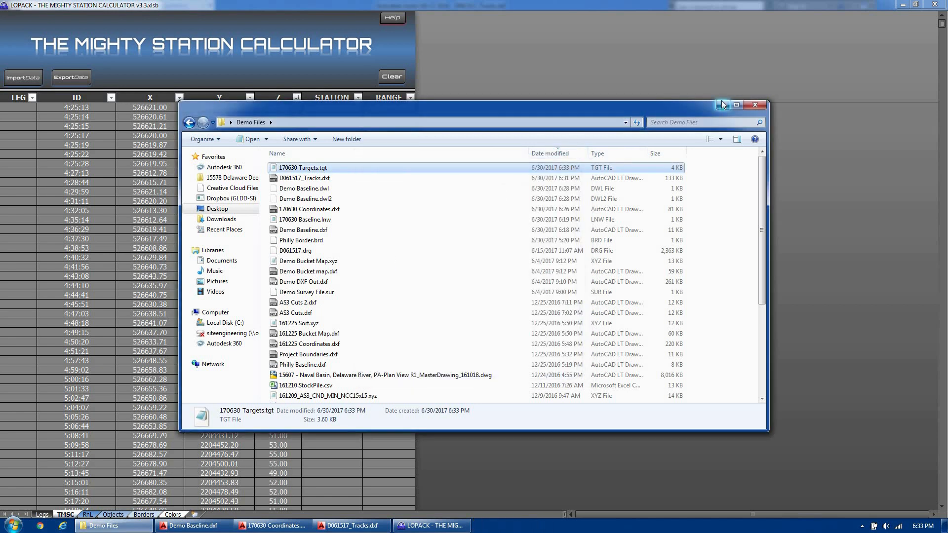
pyautogui.click(722, 105)
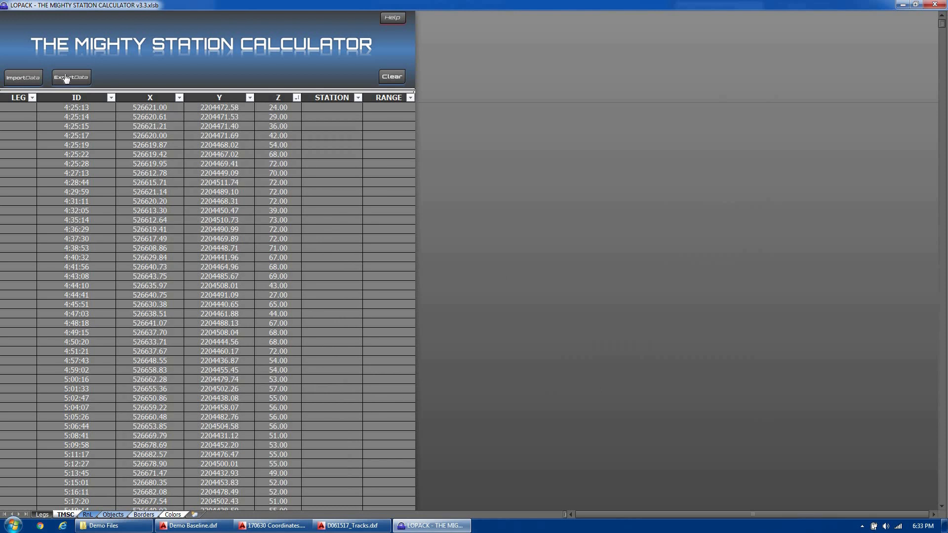
# - Clear the loaded data and import 170207 AREA J ACCUM MIN 10X10.xyz from the 3.3.4 Demo folder, declining the station/range conversion
pyautogui.click(65, 78)
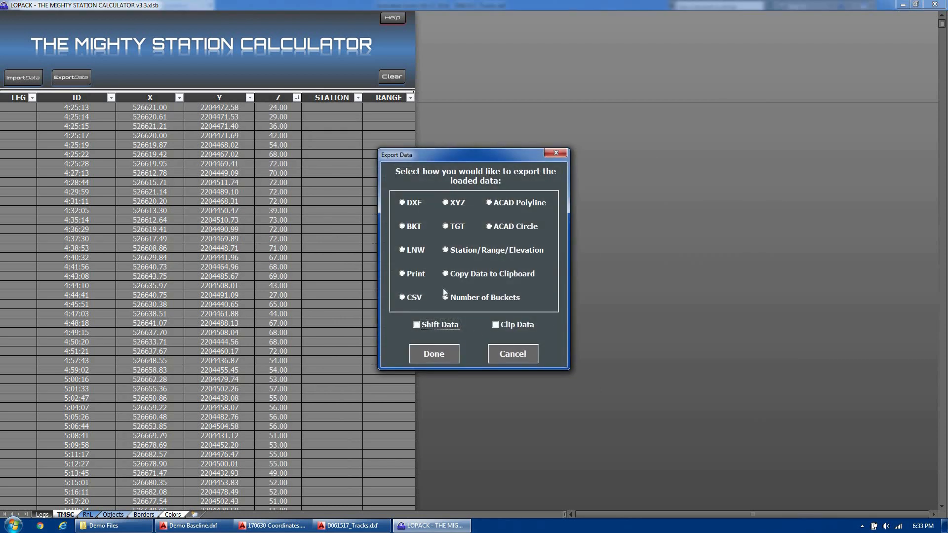
pyautogui.click(516, 353)
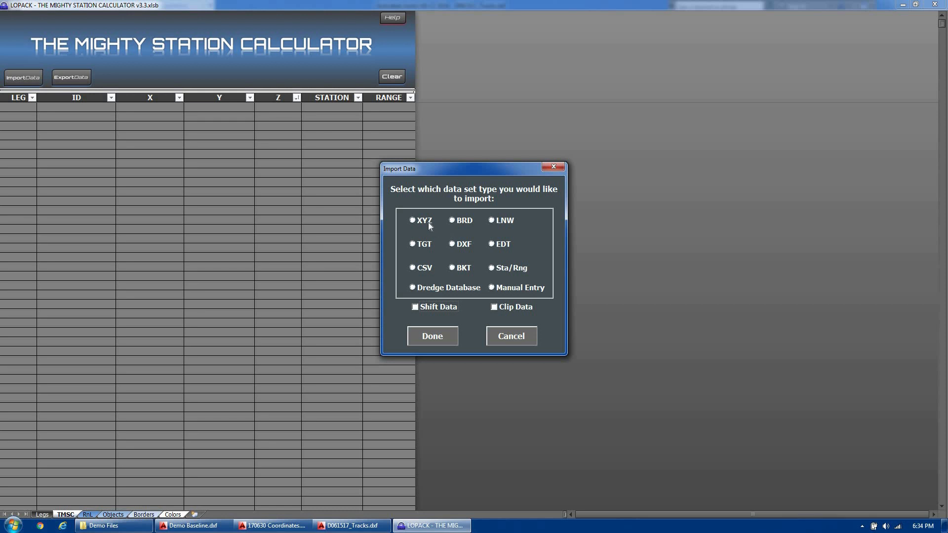
pyautogui.click(433, 336)
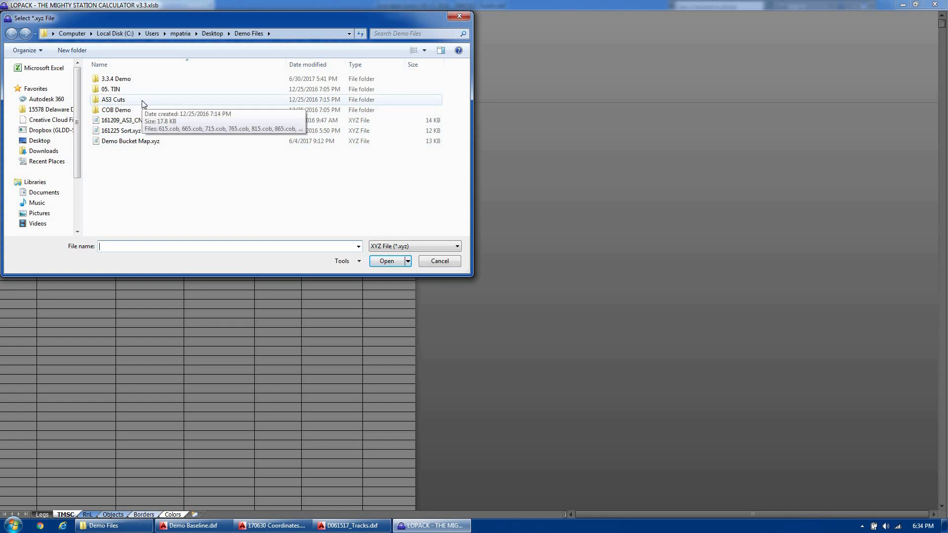
pyautogui.doubleClick(143, 80)
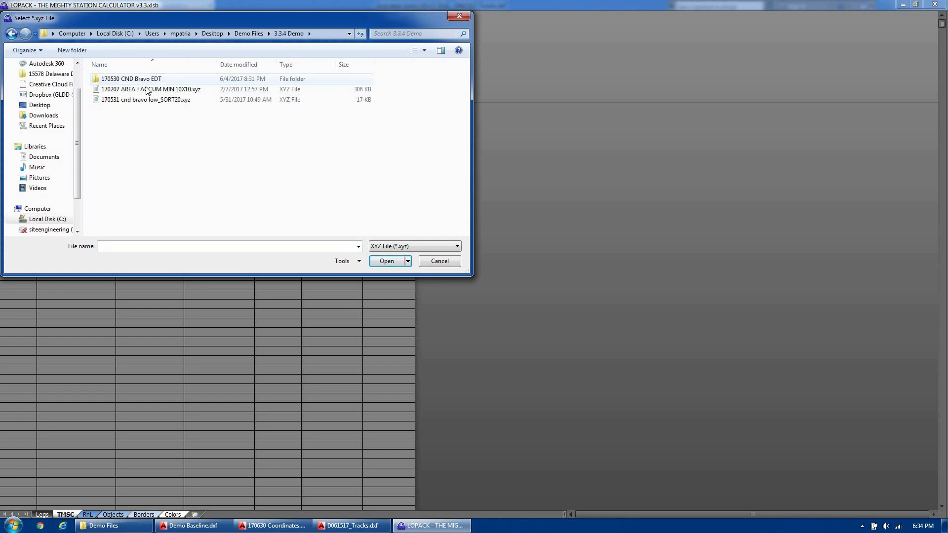
pyautogui.click(195, 90)
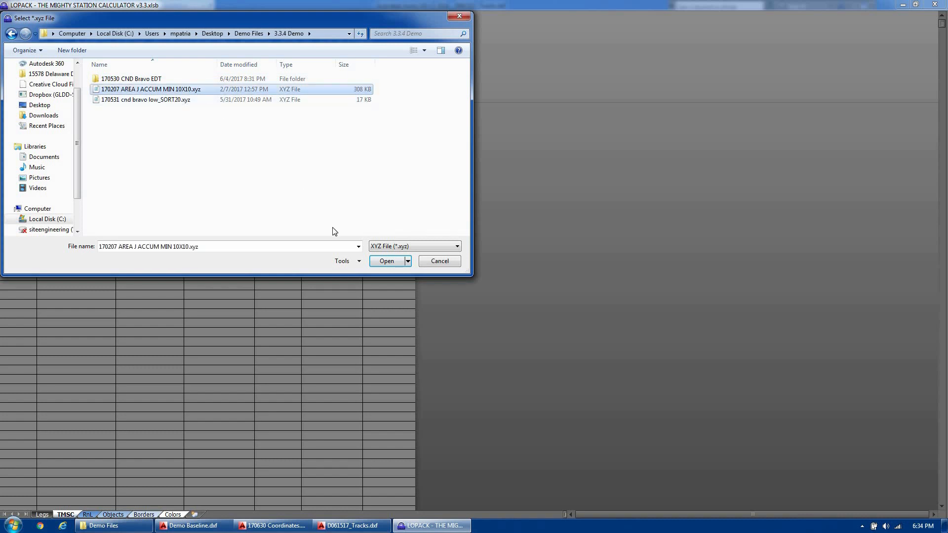
pyautogui.click(389, 261)
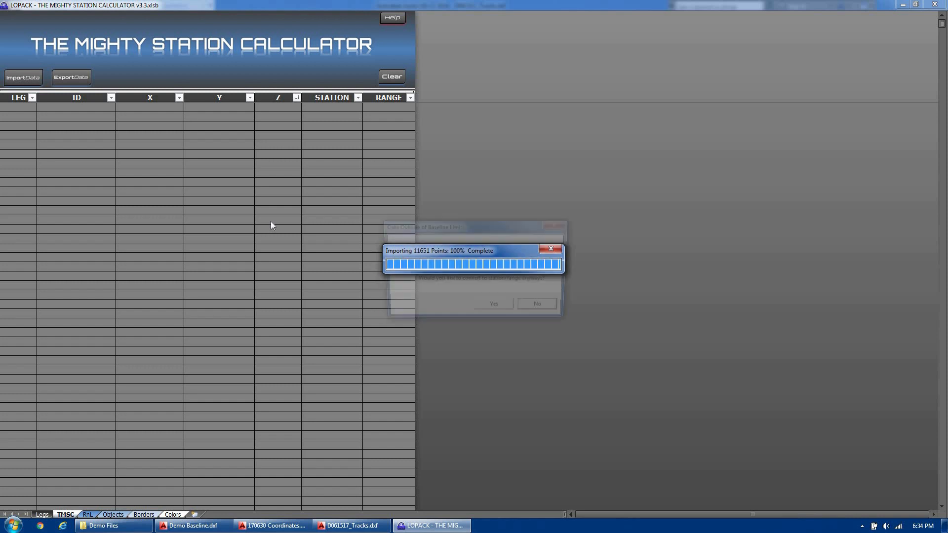
pyautogui.click(544, 309)
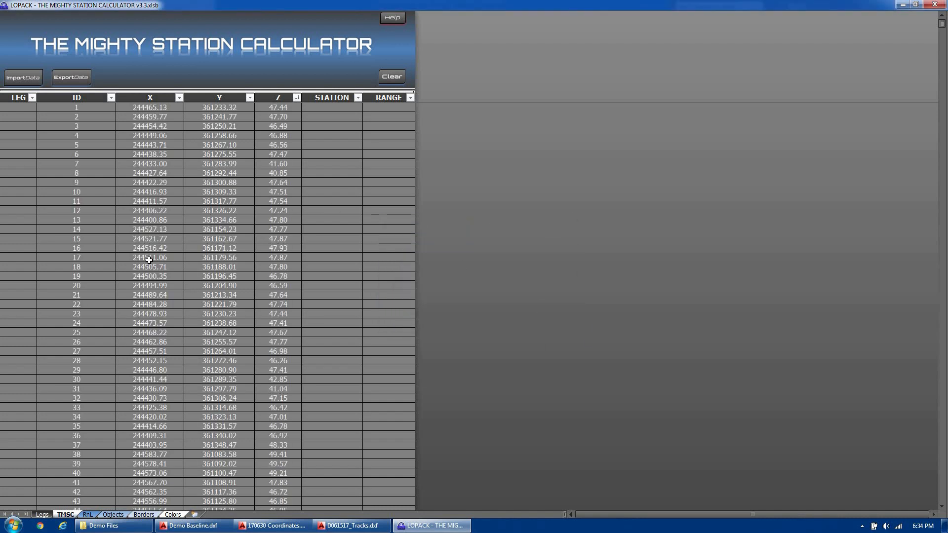
# - Start a Number of Buckets export and calculate the bucket bite from a 30 cubic yard volume, the footprint width and a 21 ft footprint length
pyautogui.click(74, 79)
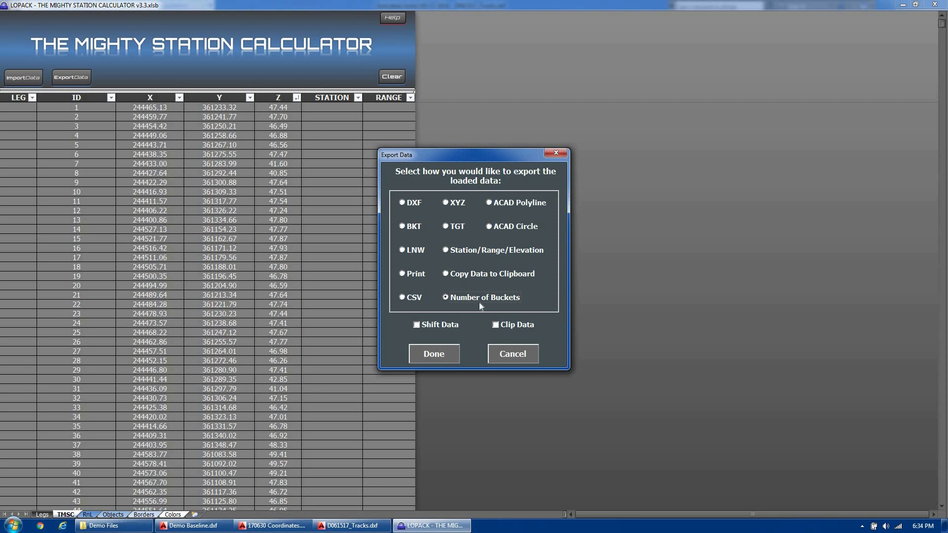
pyautogui.click(438, 357)
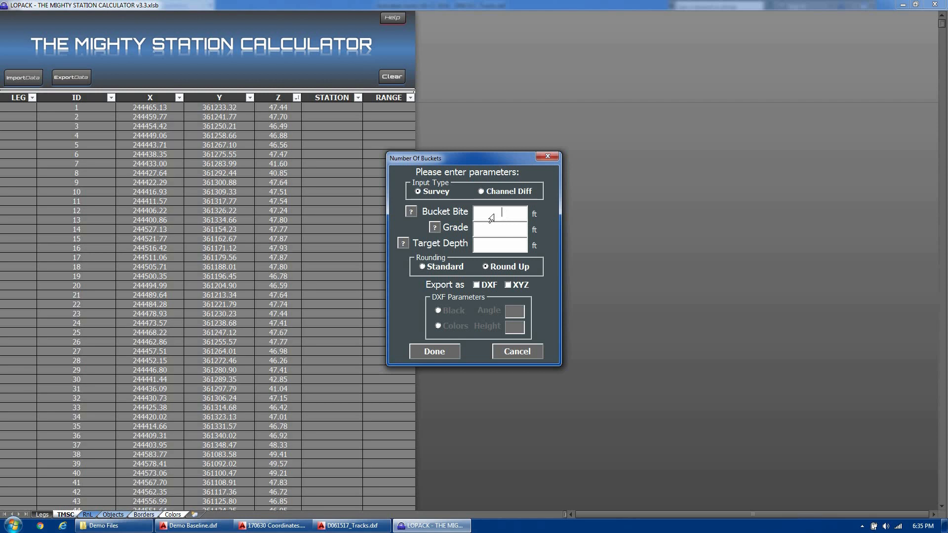
pyautogui.click(411, 213)
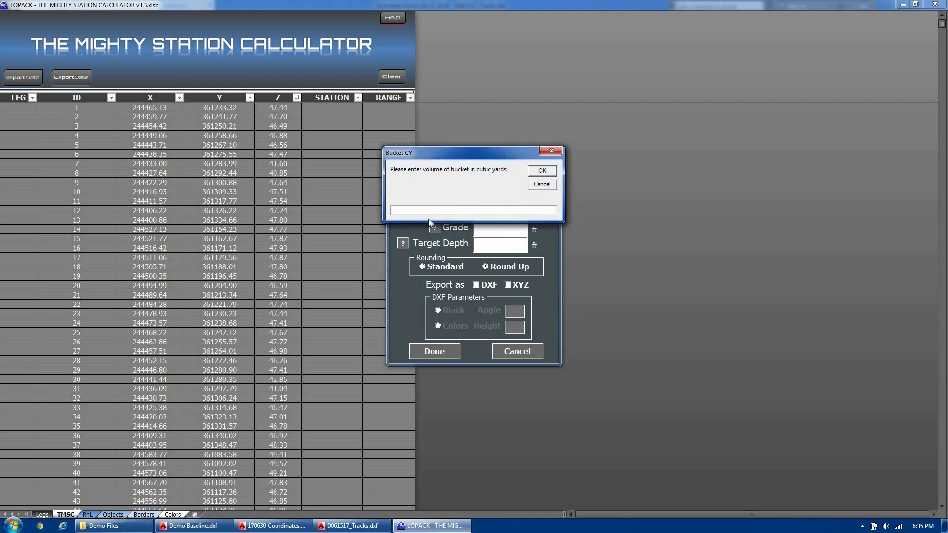
pyautogui.write('30')
pyautogui.click(543, 171)
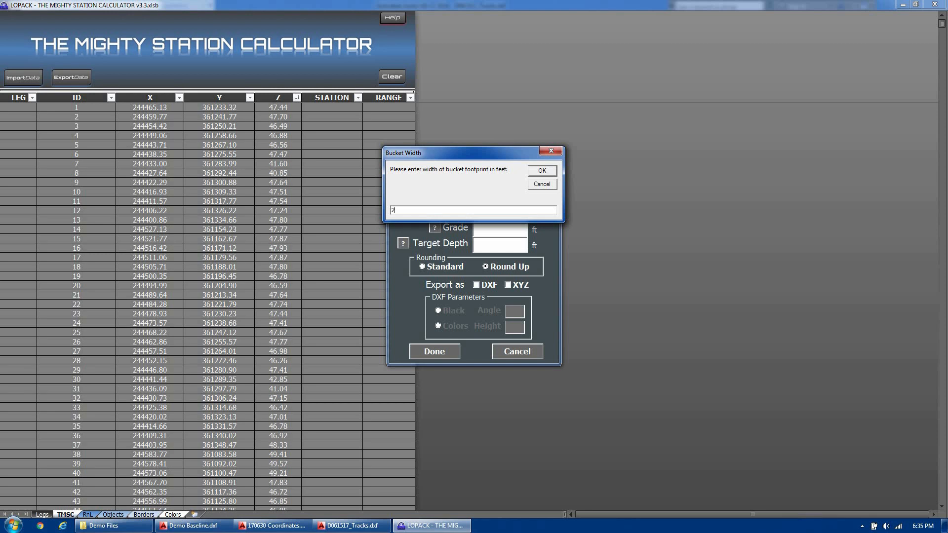
pyautogui.click(551, 173)
pyautogui.write('21')
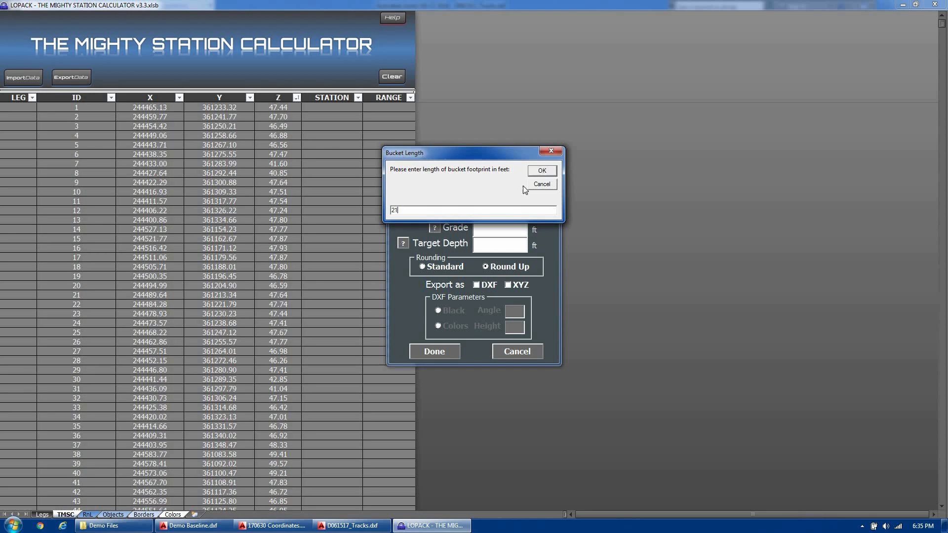
pyautogui.click(545, 172)
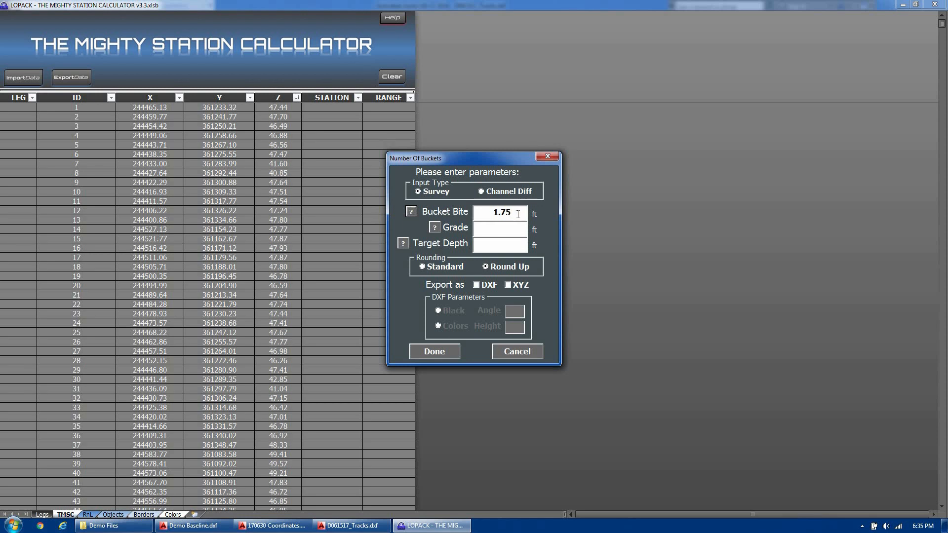
# - Set the grade to 50 ft, check the help note for the grade value, and set the target depth to 53 ft
pyautogui.click(509, 227)
pyautogui.write('50')
pyautogui.click(436, 228)
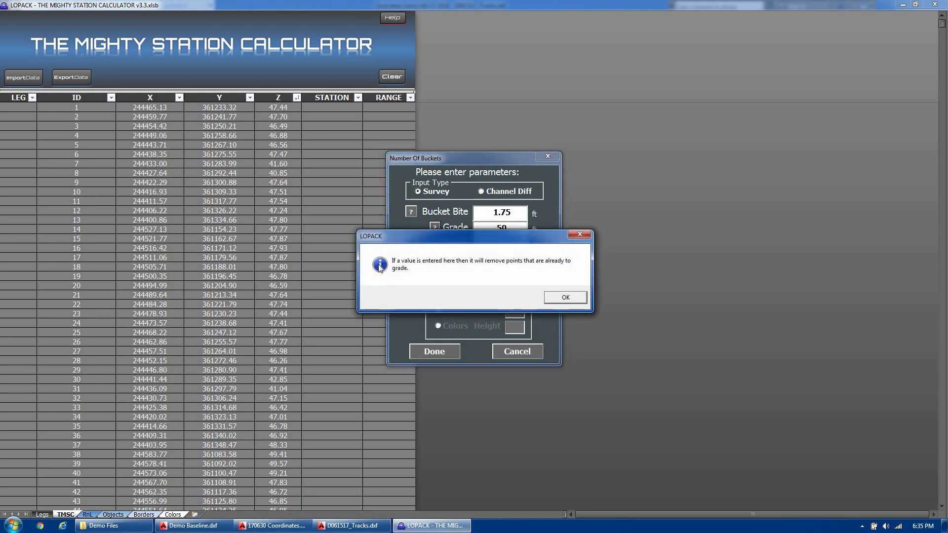
pyautogui.moveTo(442, 238); pyautogui.dragTo(334, 247)
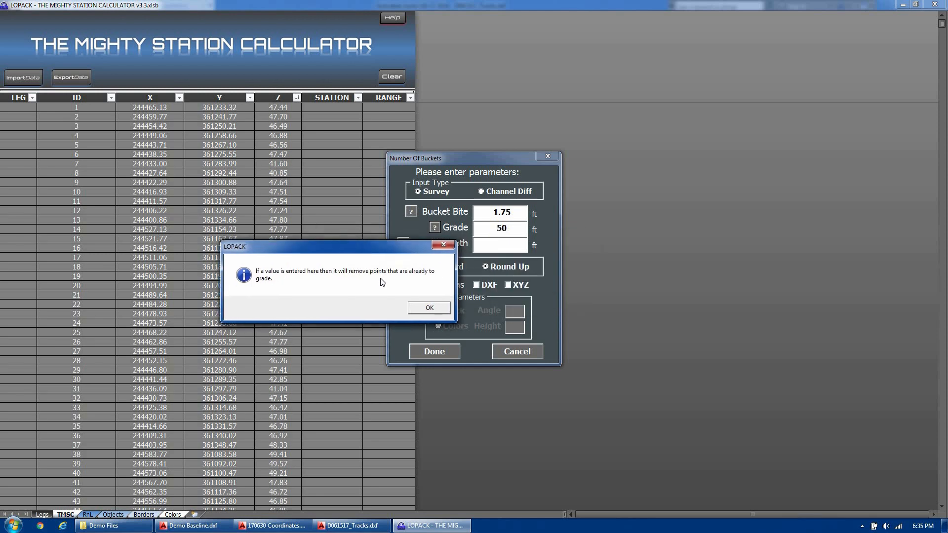
pyautogui.click(444, 308)
pyautogui.click(486, 245)
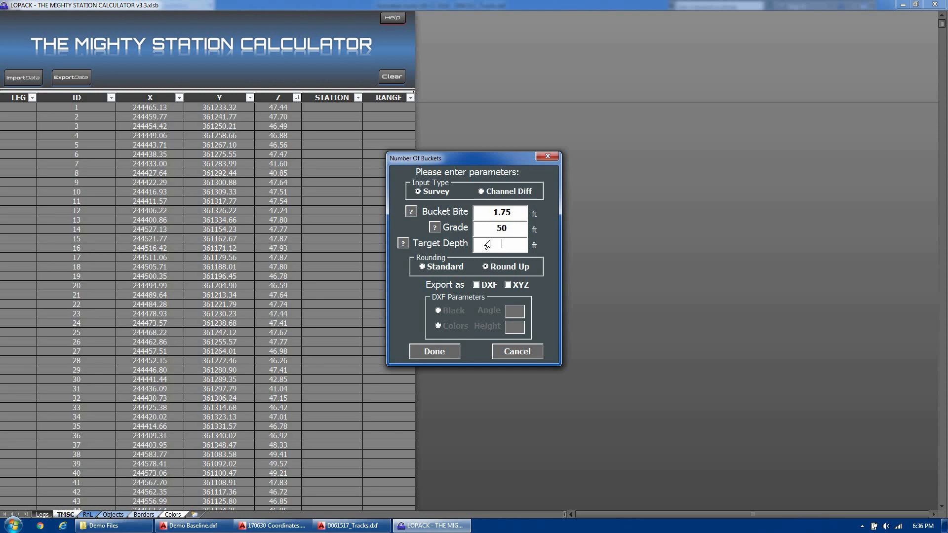
pyautogui.write('53')
# - Set the bucket map to export as DXF with a height of 4 and colors by number of buckets
pyautogui.click(508, 286)
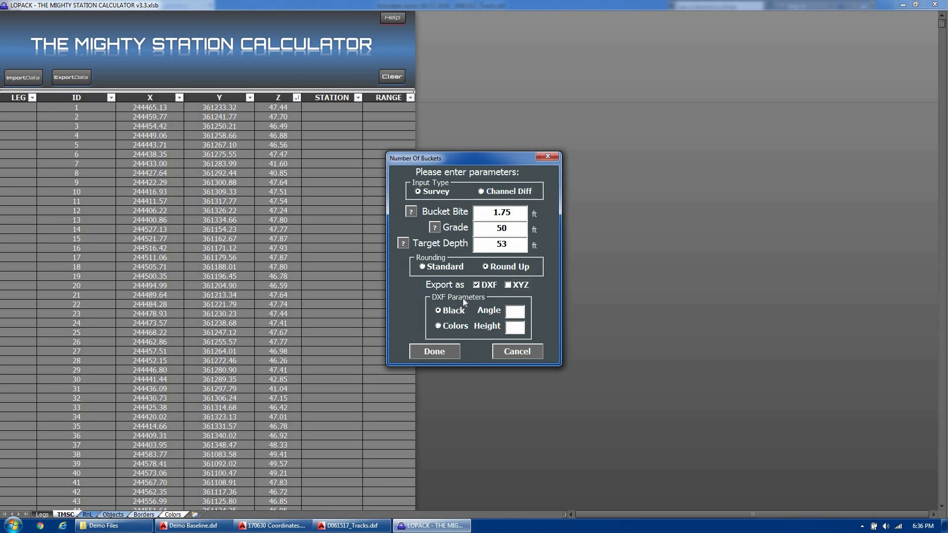
pyautogui.click(523, 312)
pyautogui.write('3')
pyautogui.press('BackSpace')
pyautogui.write('4')
pyautogui.click(450, 327)
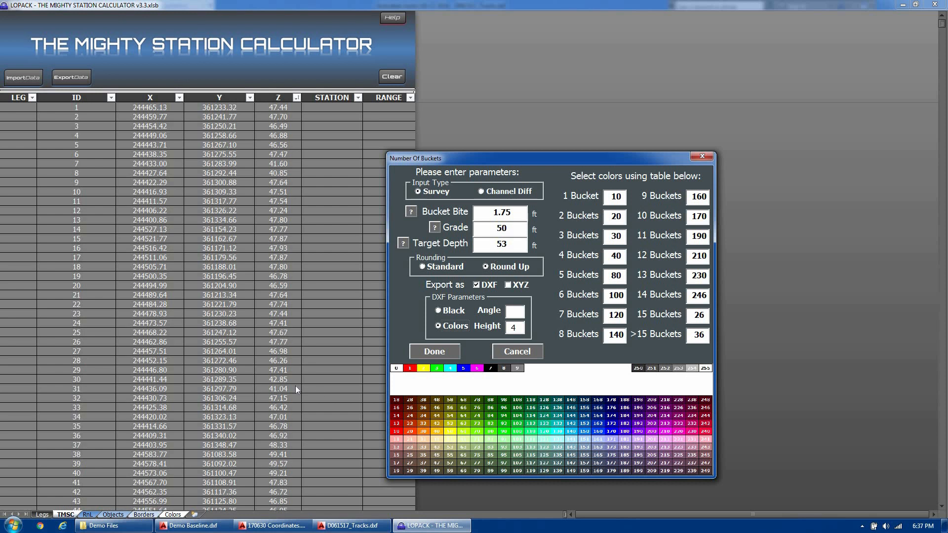
# - Generate the bucket map and save it as Demo Bucket Map.dxf in the 3.3.4 Demo folder
pyautogui.click(437, 352)
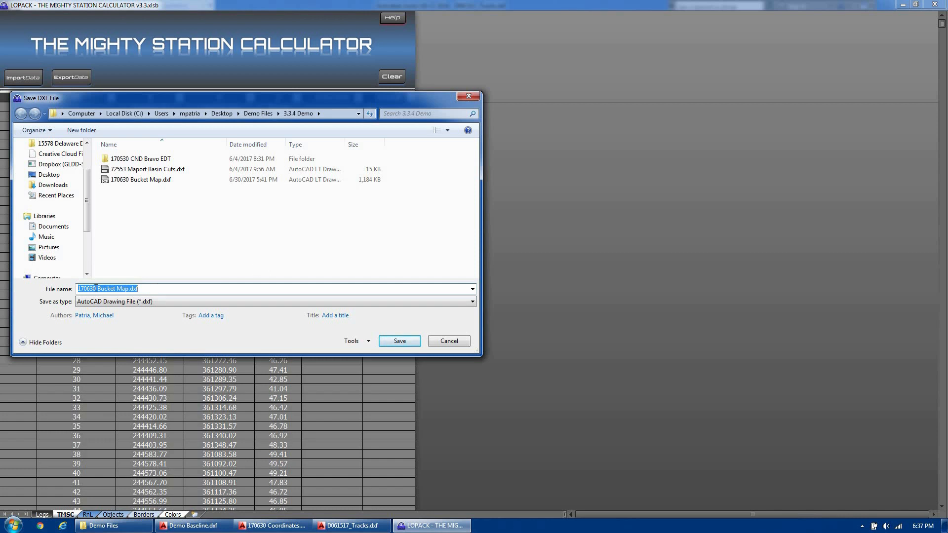
pyautogui.moveTo(97, 289); pyautogui.dragTo(45, 286)
pyautogui.write('dEM')
pyautogui.press('BackSpace')
pyautogui.press('BackSpace')
pyautogui.press('BackSpace')
pyautogui.write('Demo')
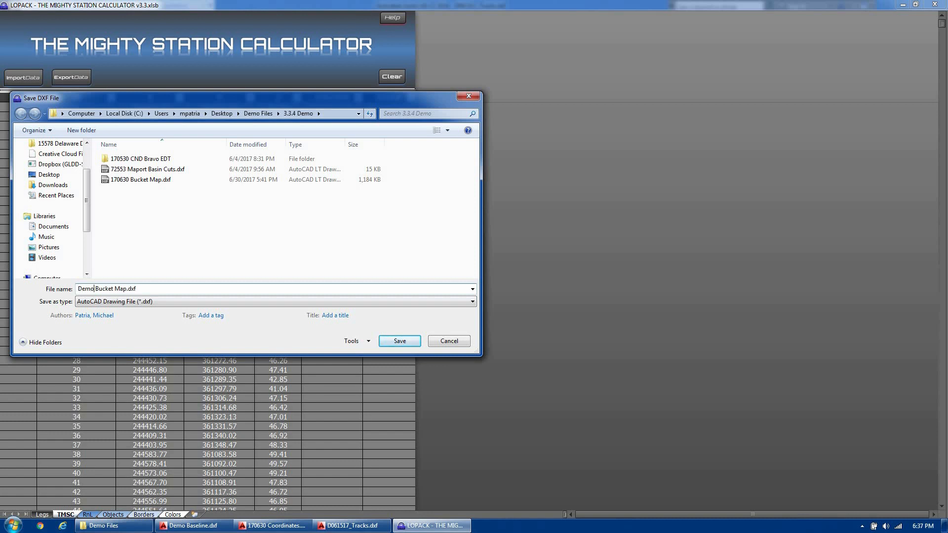
pyautogui.click(389, 341)
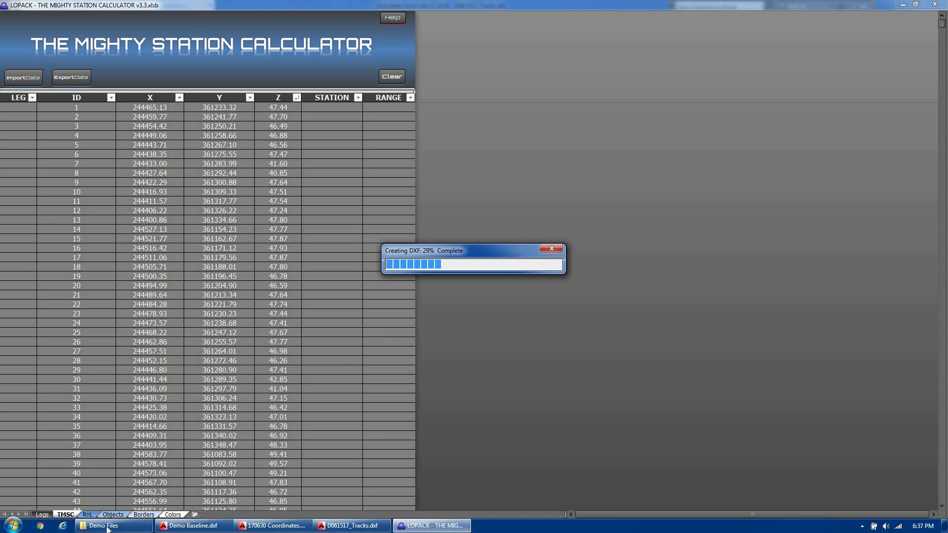
# - Open Demo Bucket Map.dxf from the 3.3.4 Demo folder in AutoCAD LT and zoom to the drawing's extents
pyautogui.moveTo(113, 530)
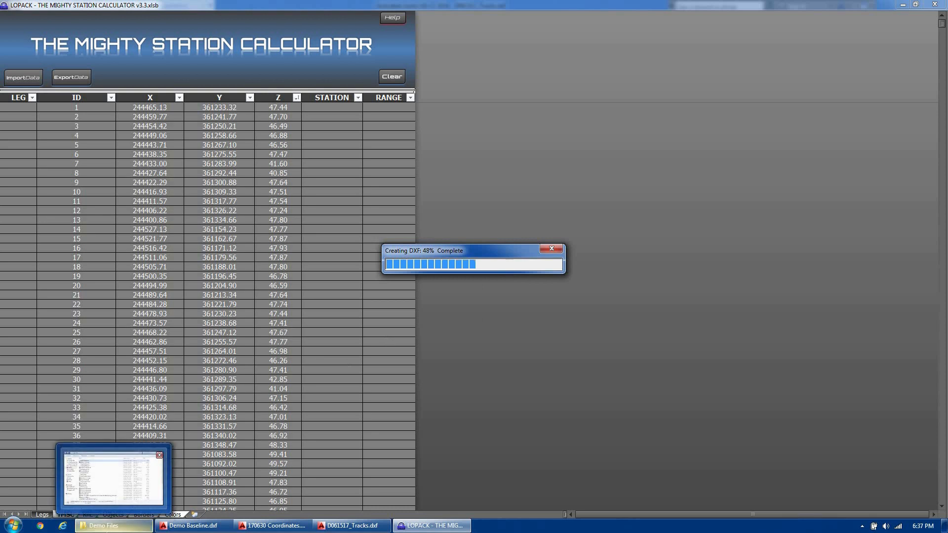
pyautogui.click(114, 529)
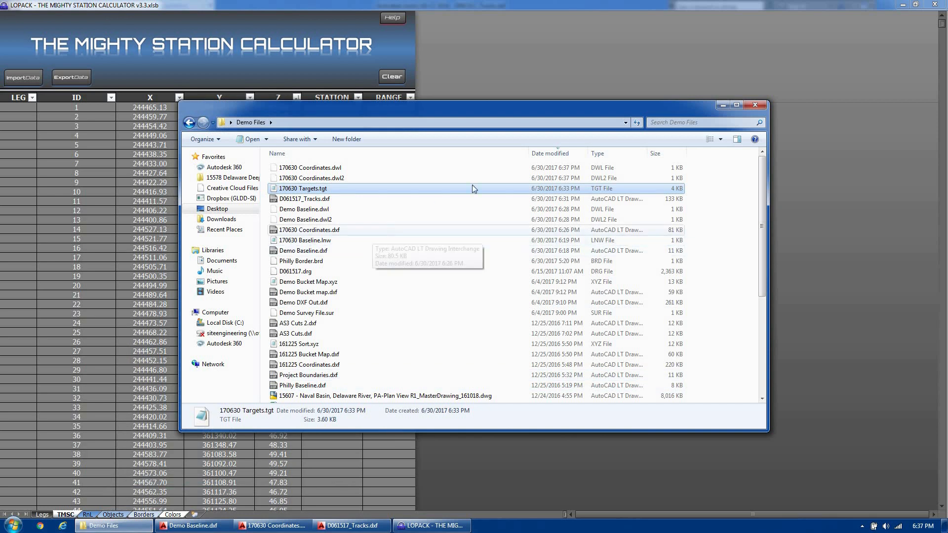
pyautogui.scroll(-5, 286, 296)
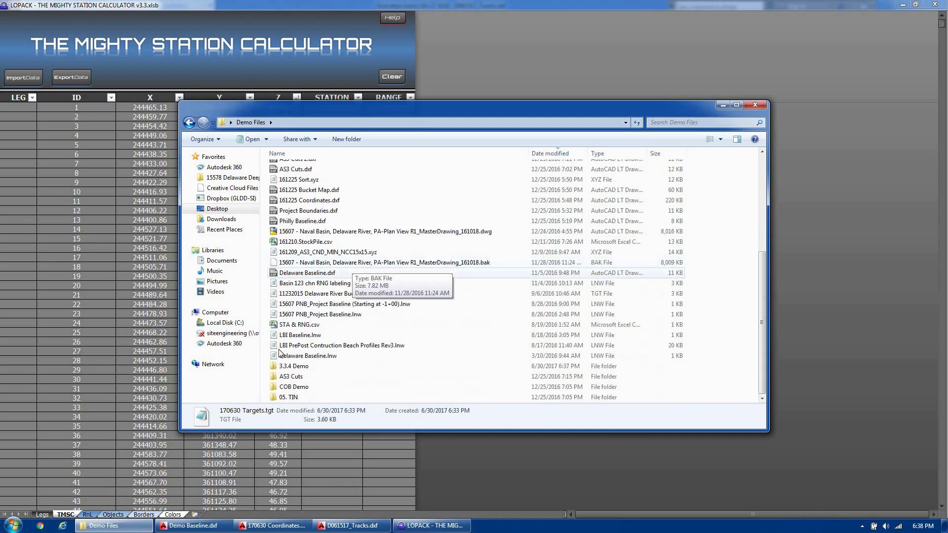
pyautogui.doubleClick(292, 366)
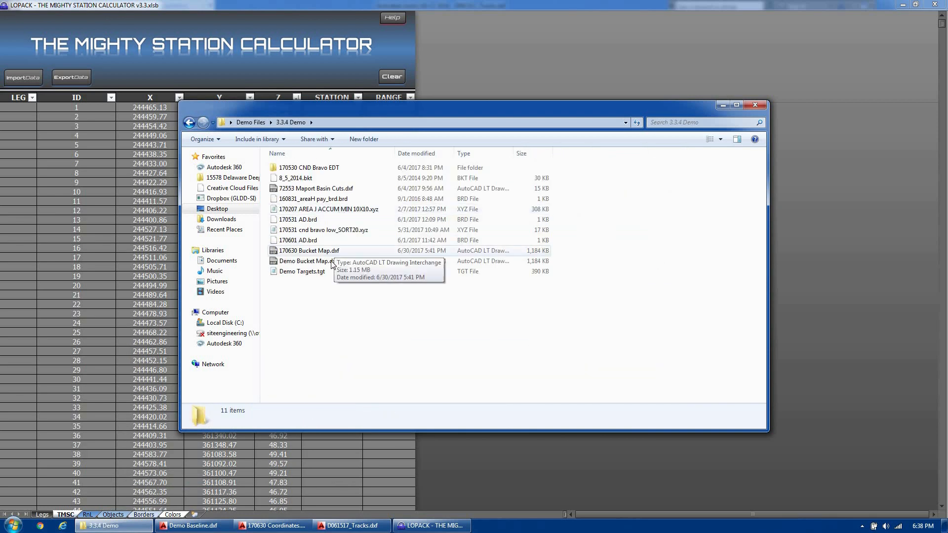
pyautogui.doubleClick(308, 261)
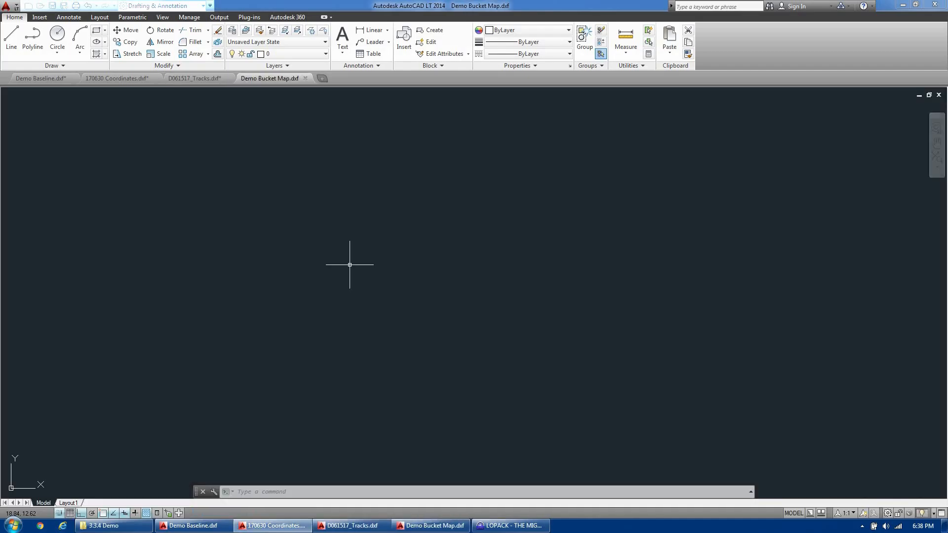
pyautogui.write('z')
pyautogui.press('Return')
pyautogui.write('e')
pyautogui.press('Return')
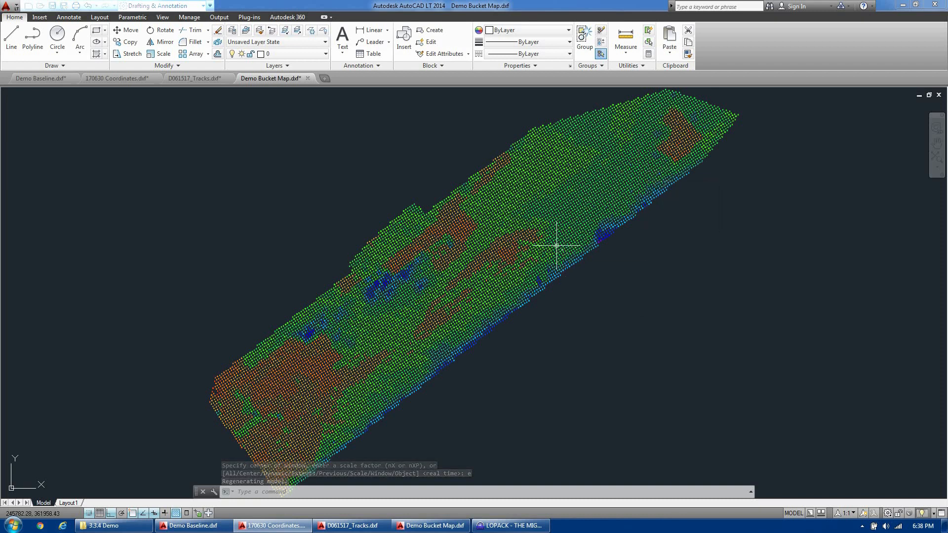
# - Examine the color-coded bucket numbers across the map, including individual numbers in its middle area
pyautogui.scroll(5, 532, 234)
pyautogui.scroll(-3, 501, 155)
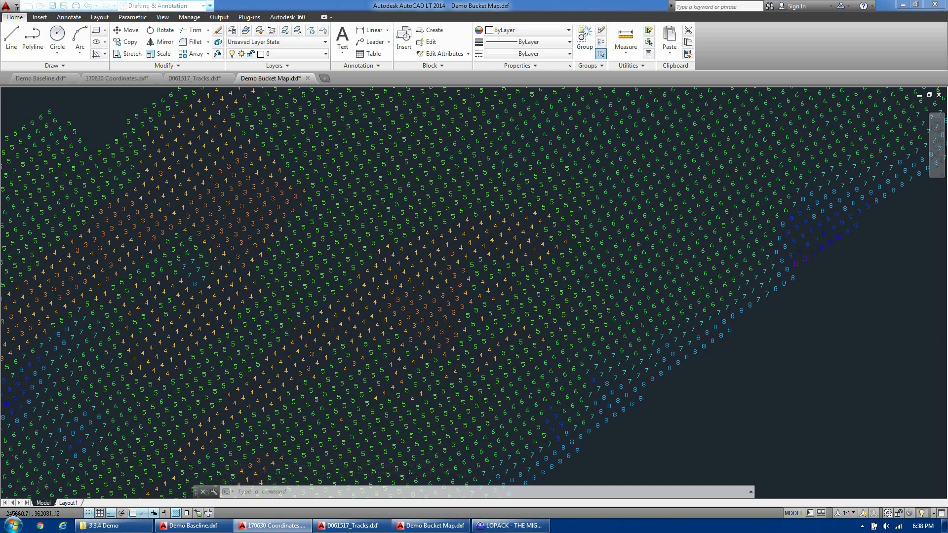
pyautogui.scroll(5, 300, 254)
pyautogui.scroll(-5, 318, 170)
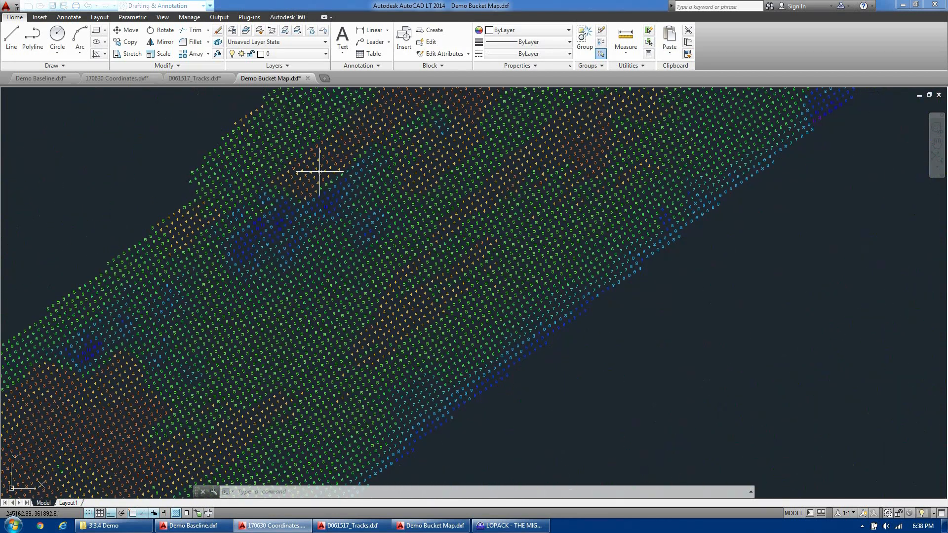
pyautogui.scroll(5, 419, 274)
pyautogui.scroll(6, 419, 273)
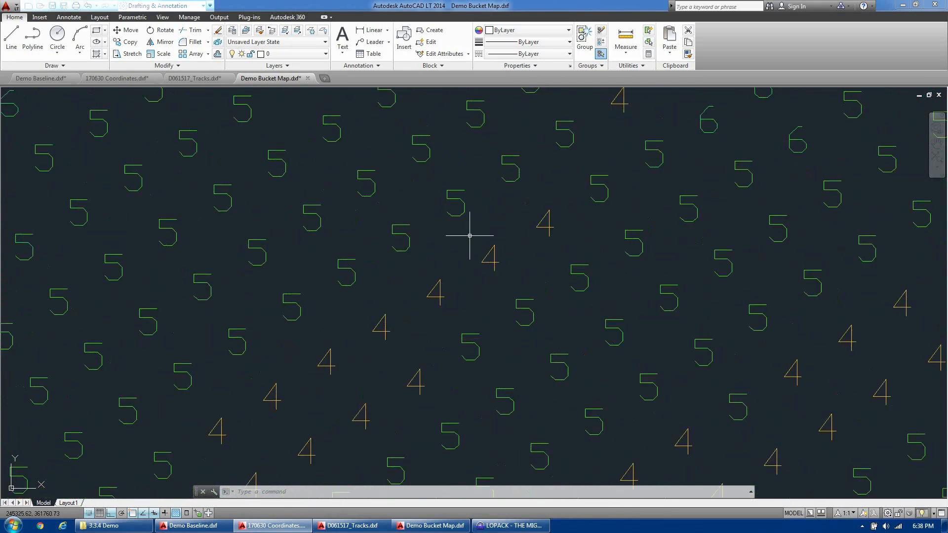
pyautogui.click(494, 261)
pyautogui.scroll(-1, 446, 203)
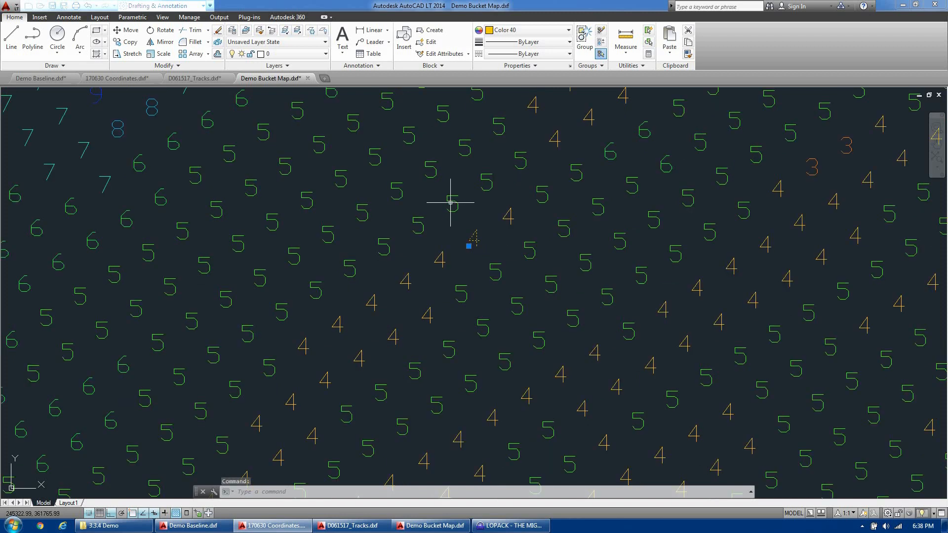
pyautogui.click(449, 203)
pyautogui.scroll(-1, 450, 245)
pyautogui.click(450, 219)
pyautogui.click(445, 199)
pyautogui.scroll(-3, 205, 144)
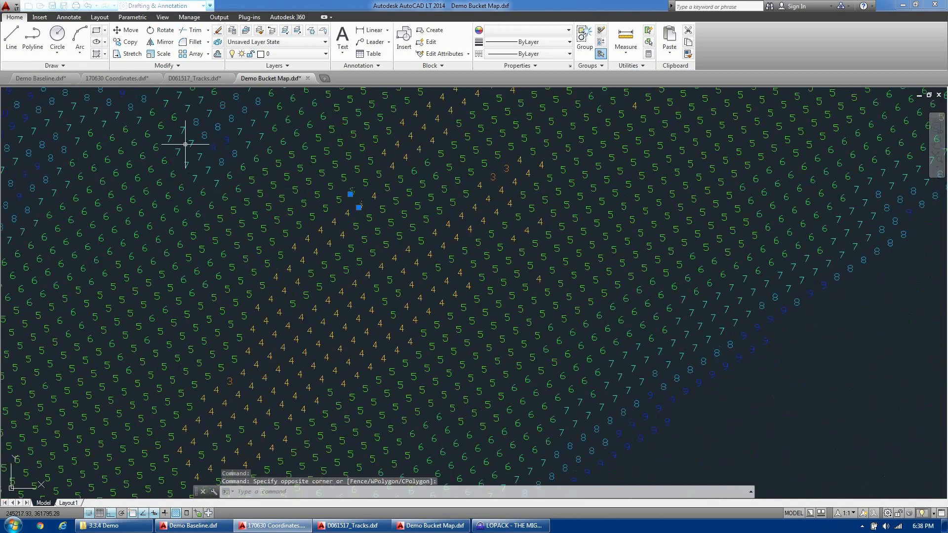
pyautogui.scroll(-2, 529, 290)
pyautogui.scroll(3, 508, 272)
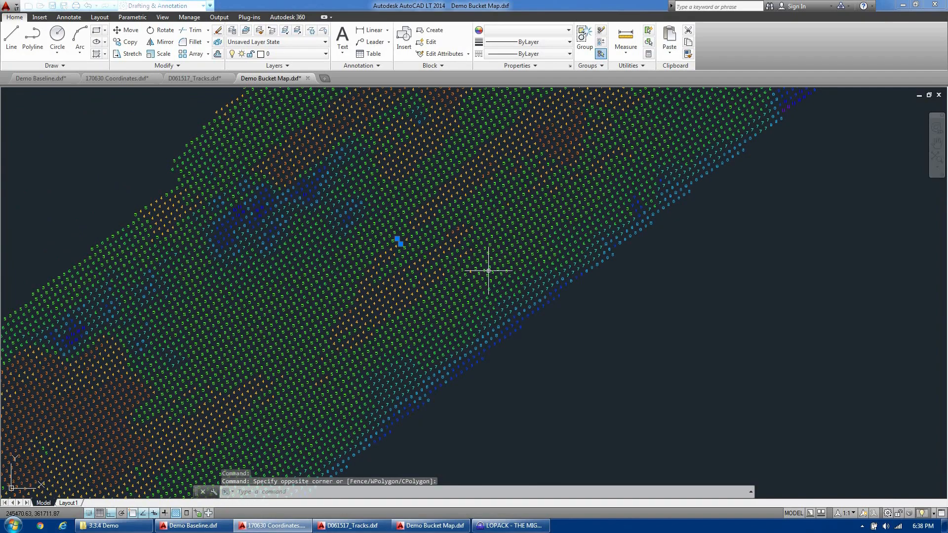
pyautogui.press('Escape')
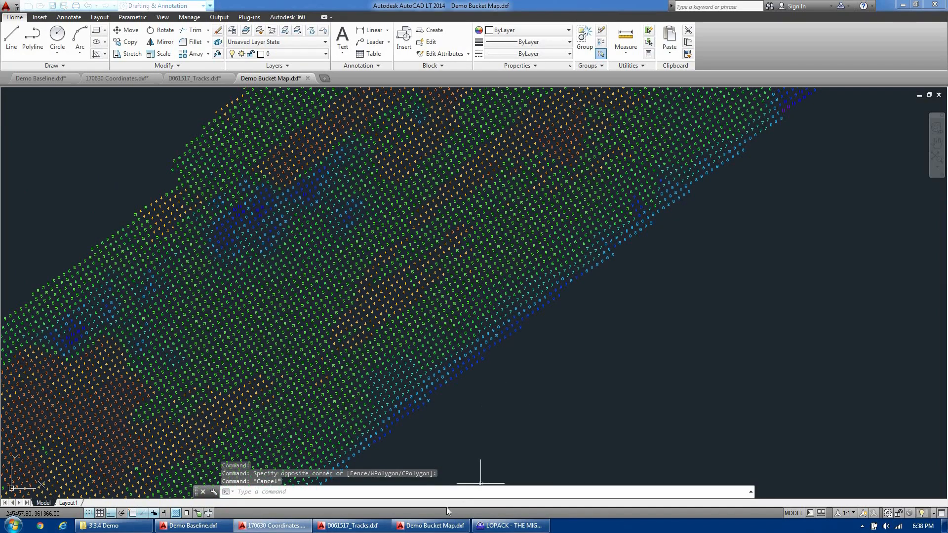
# - Switch to LOPACK and try a CSV import of 161210.StockPile.csv from Demo Files, selecting rows 3 to 42 to convert
pyautogui.click(475, 522)
pyautogui.click(22, 78)
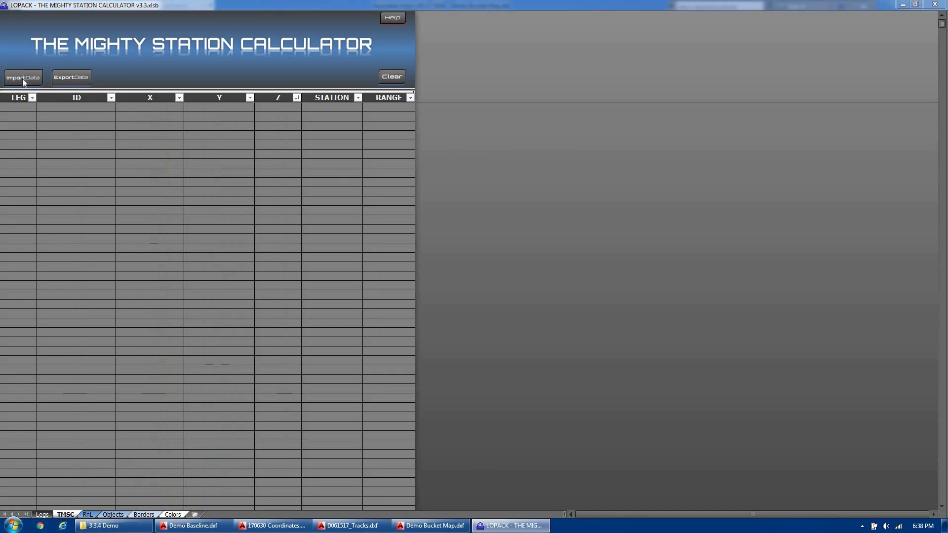
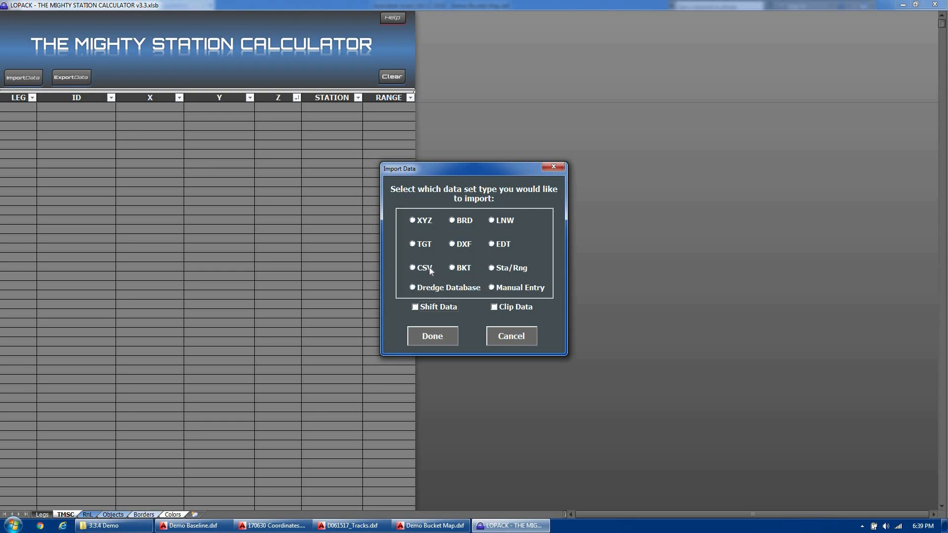
pyautogui.click(423, 339)
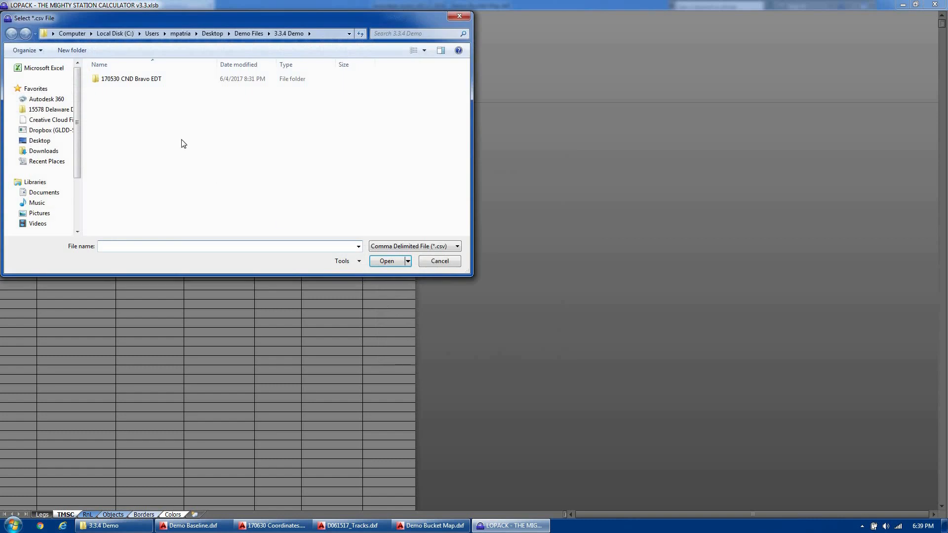
pyautogui.click(256, 34)
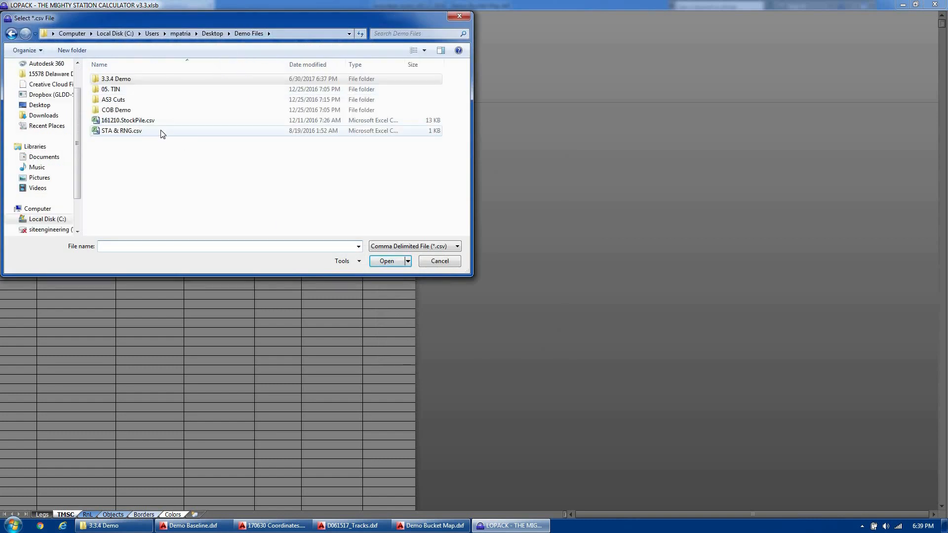
pyautogui.click(167, 119)
pyautogui.doubleClick(167, 118)
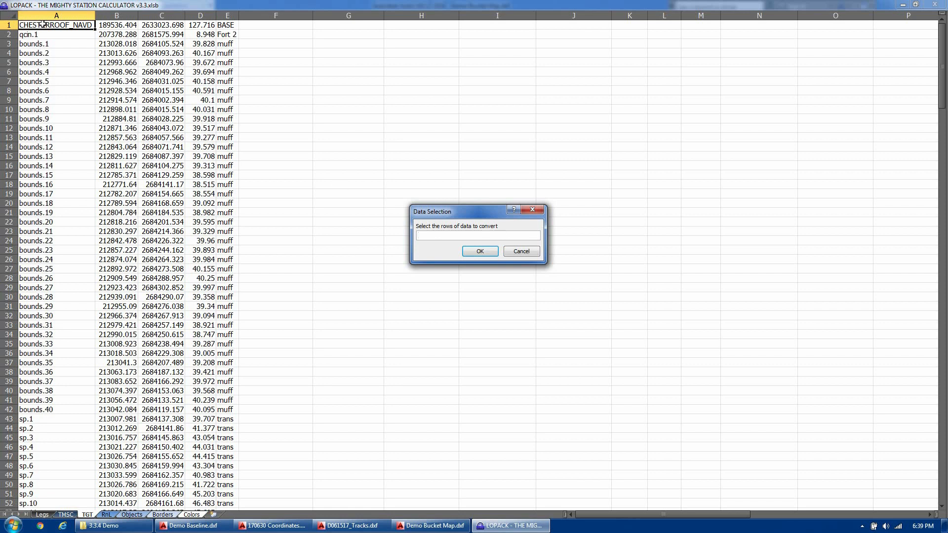
pyautogui.moveTo(8, 43); pyautogui.dragTo(7, 409)
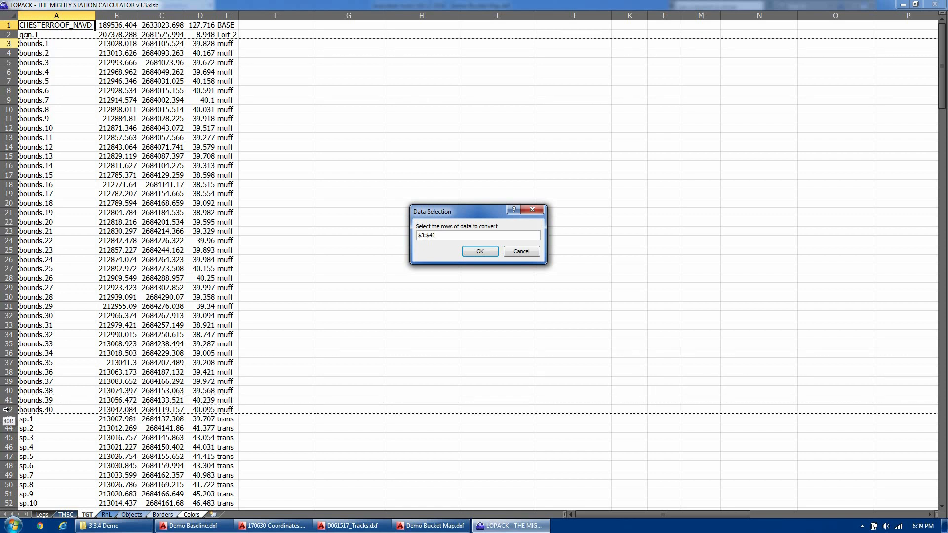
pyautogui.click(487, 251)
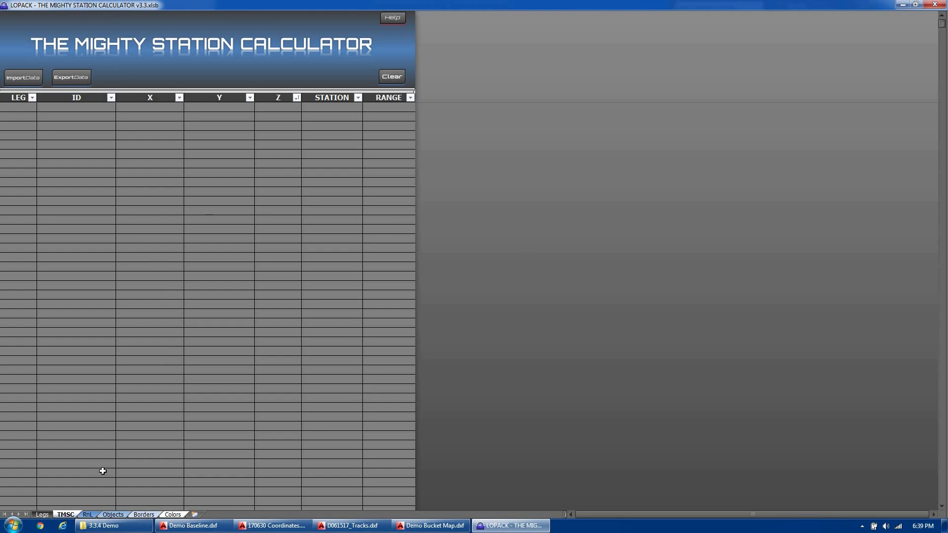
# - Start a new Rod & Level survey with first line name 1000, skip the level loop readings, and cancel at the rangefinder offset
pyautogui.click(88, 515)
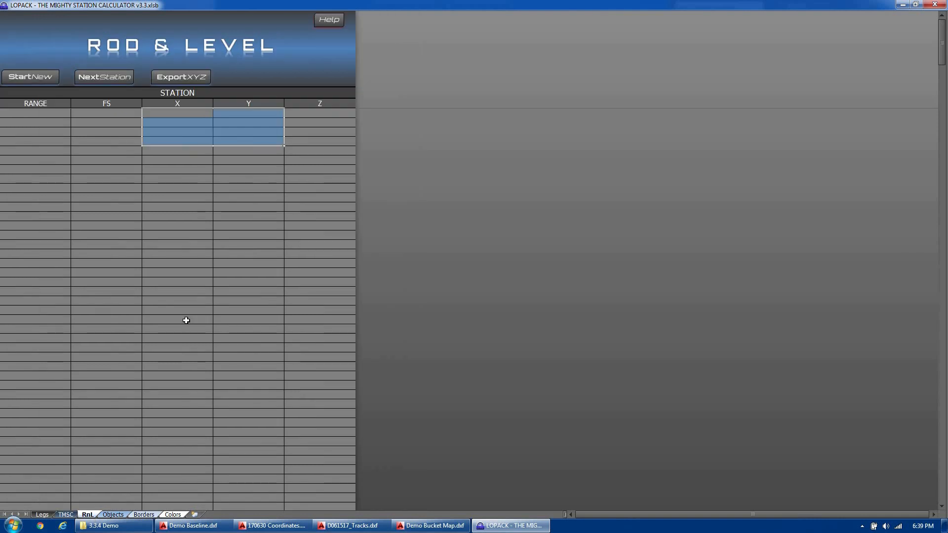
pyautogui.click(190, 252)
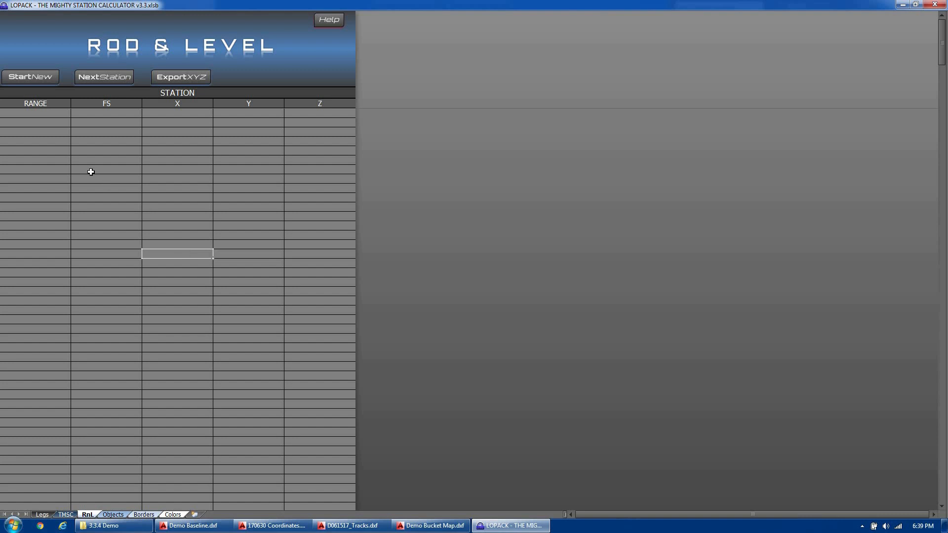
pyautogui.click(39, 78)
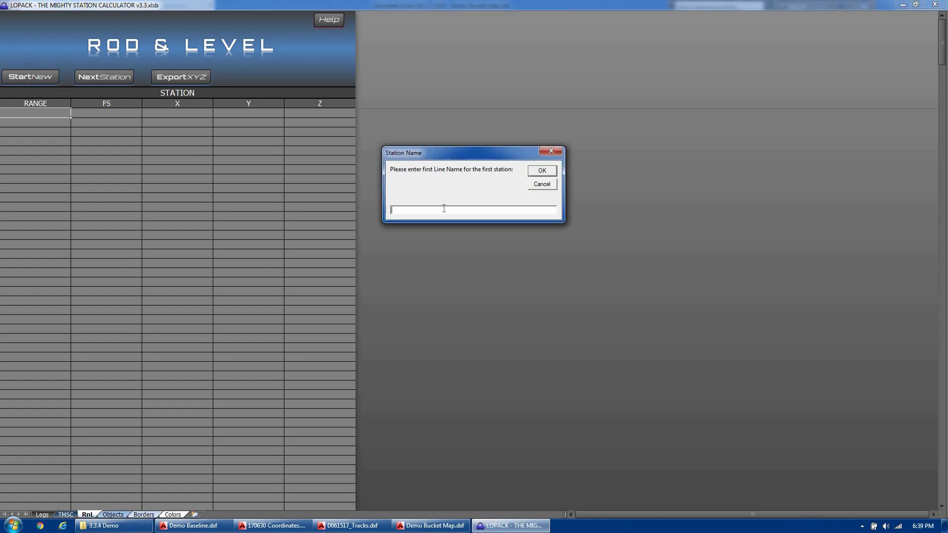
pyautogui.write('1000')
pyautogui.click(542, 172)
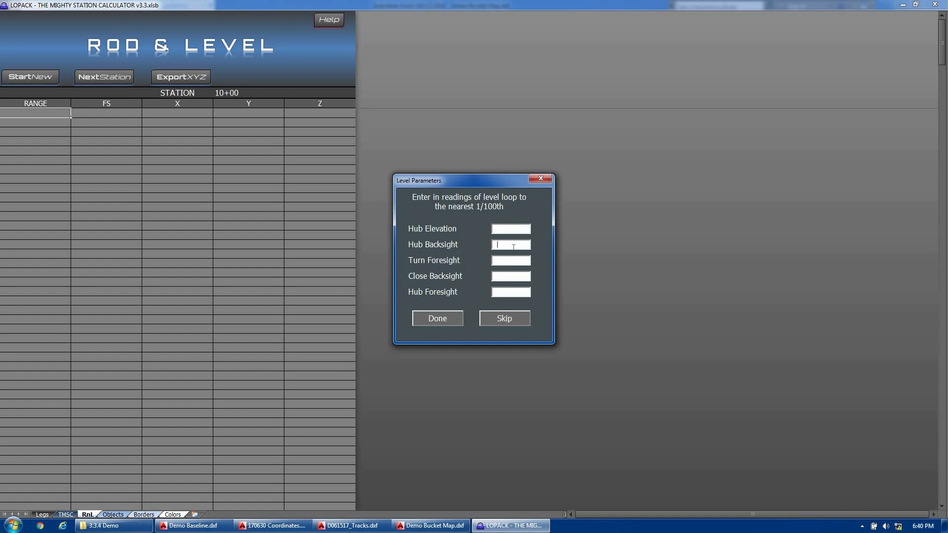
pyautogui.click(492, 319)
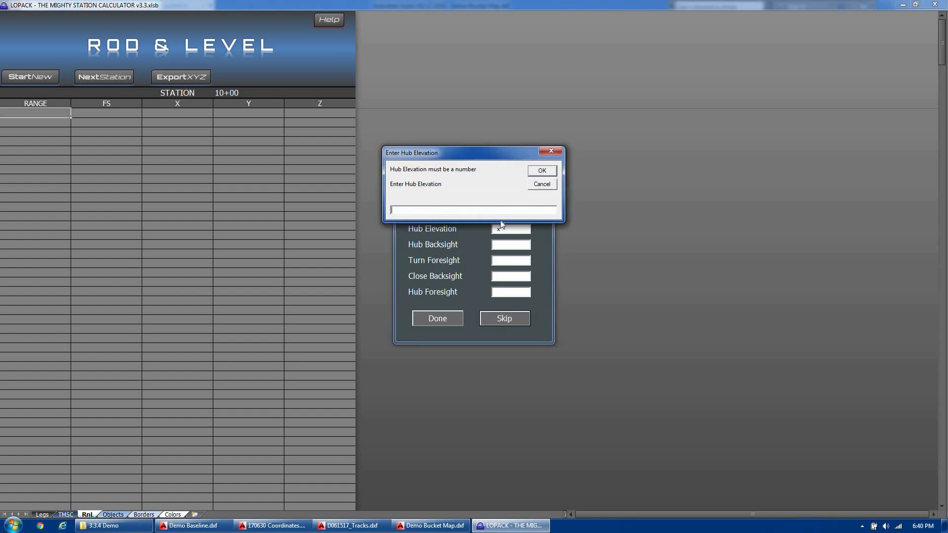
pyautogui.click(546, 171)
pyautogui.click(546, 171)
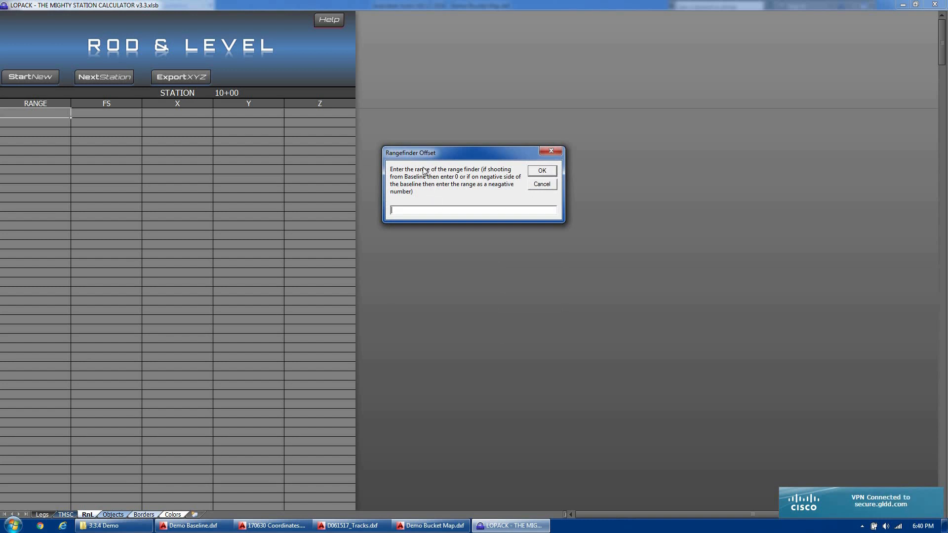
pyautogui.click(542, 184)
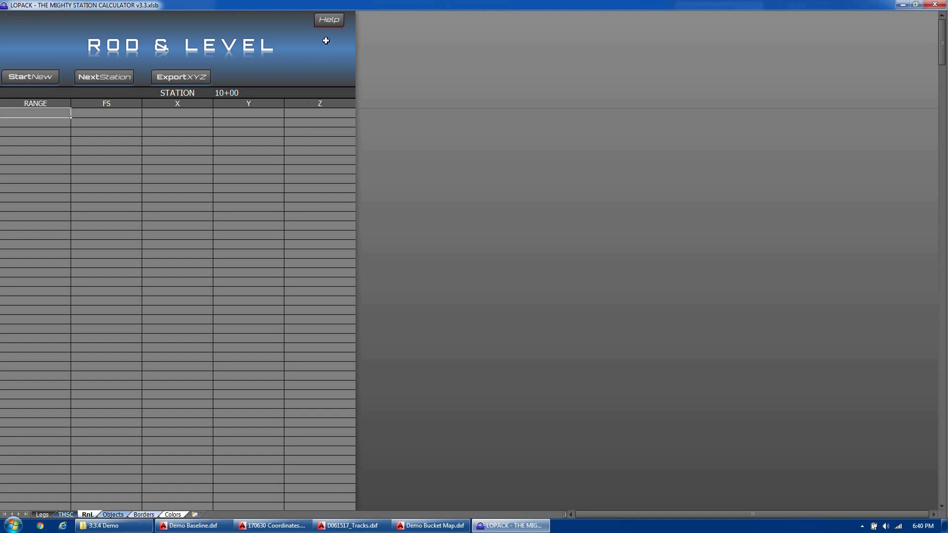
# - Check the Rod and Level Survey help instructions and the leveling diagram, and close the help
pyautogui.click(332, 21)
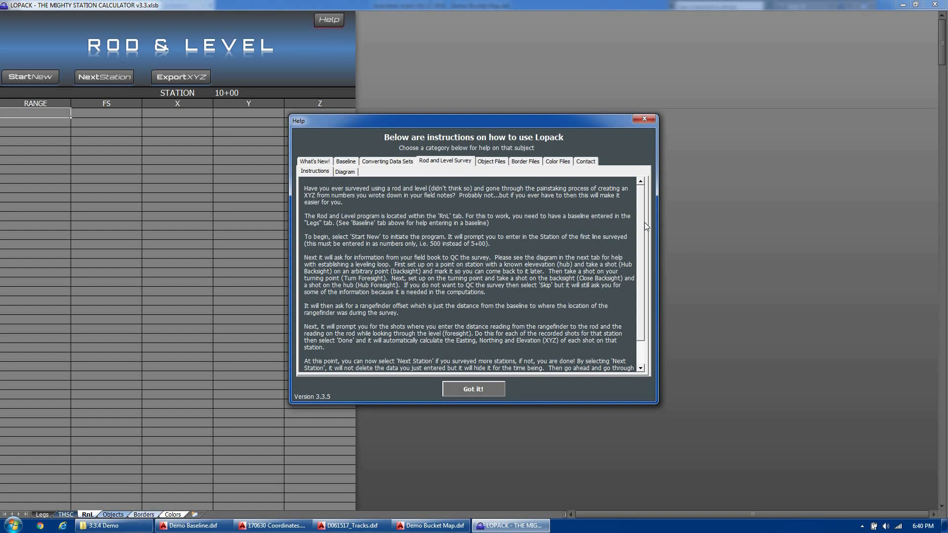
pyautogui.scroll(-2, 642, 228)
pyautogui.click(345, 172)
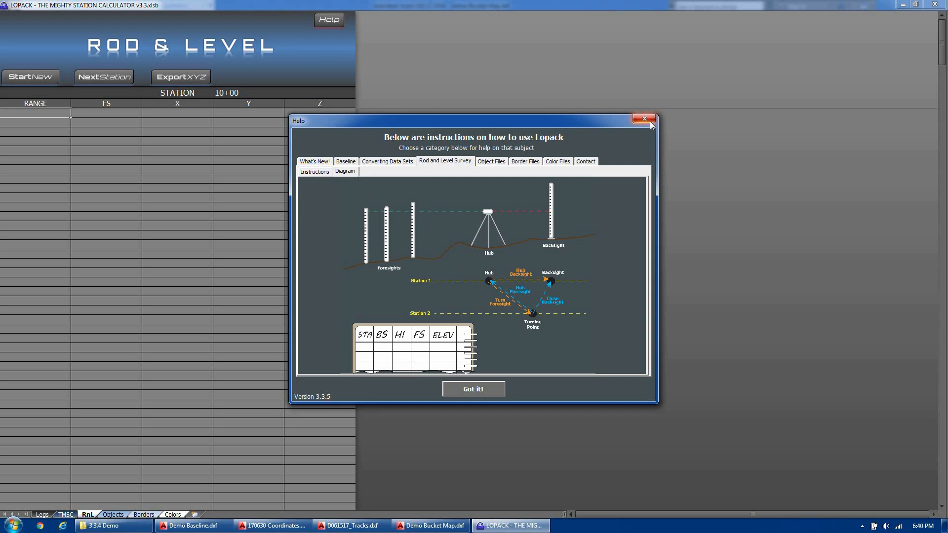
pyautogui.click(473, 389)
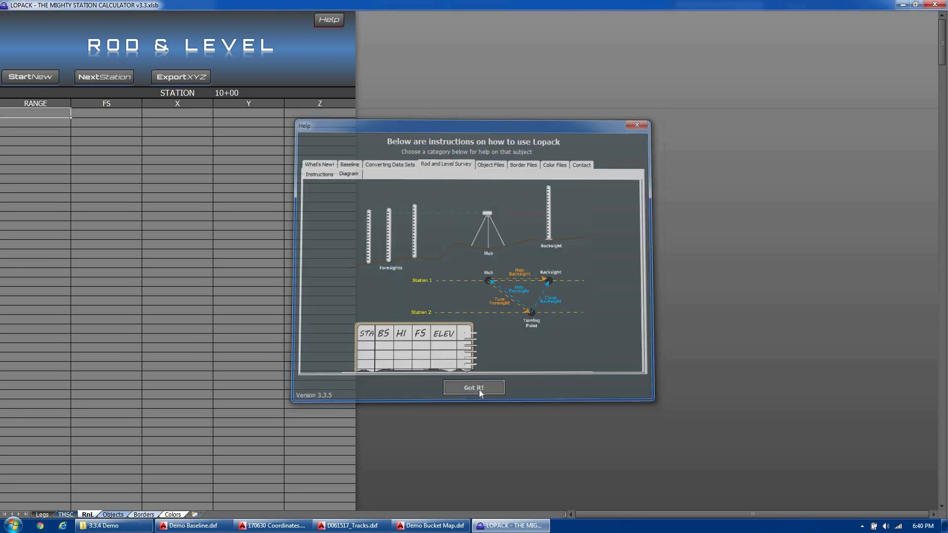
# - Look up the Mighty Station Calculator's help on converting data sets, reading the instructions for LNW input to CSV output
pyautogui.click(66, 515)
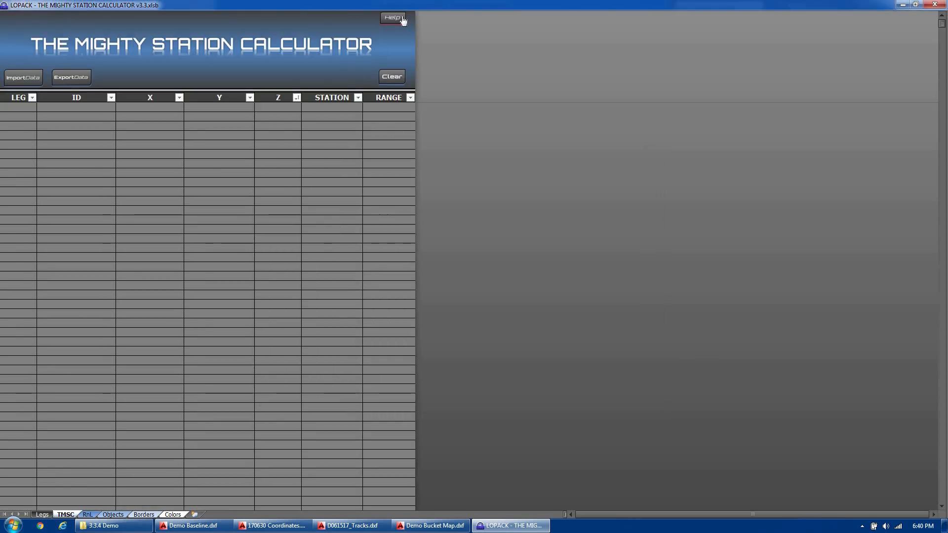
pyautogui.click(393, 18)
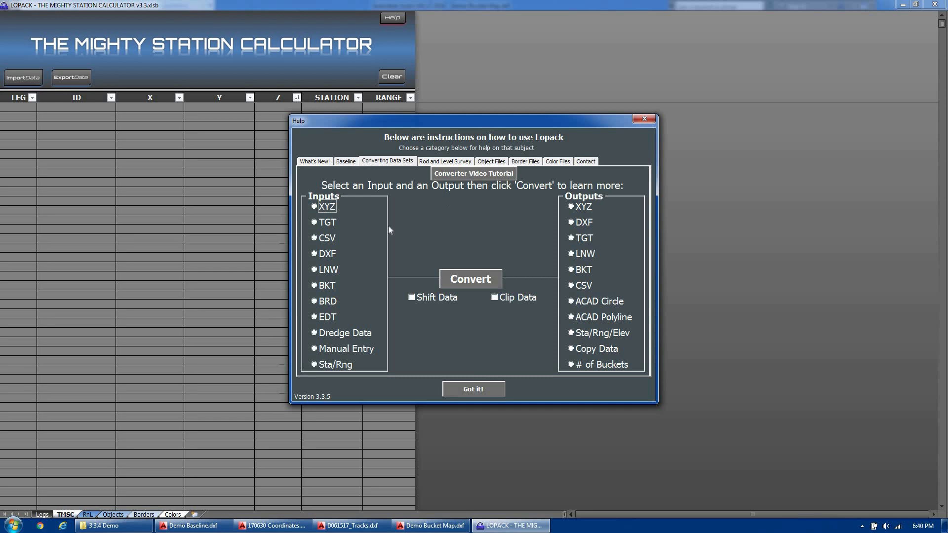
pyautogui.click(328, 210)
pyautogui.click(585, 286)
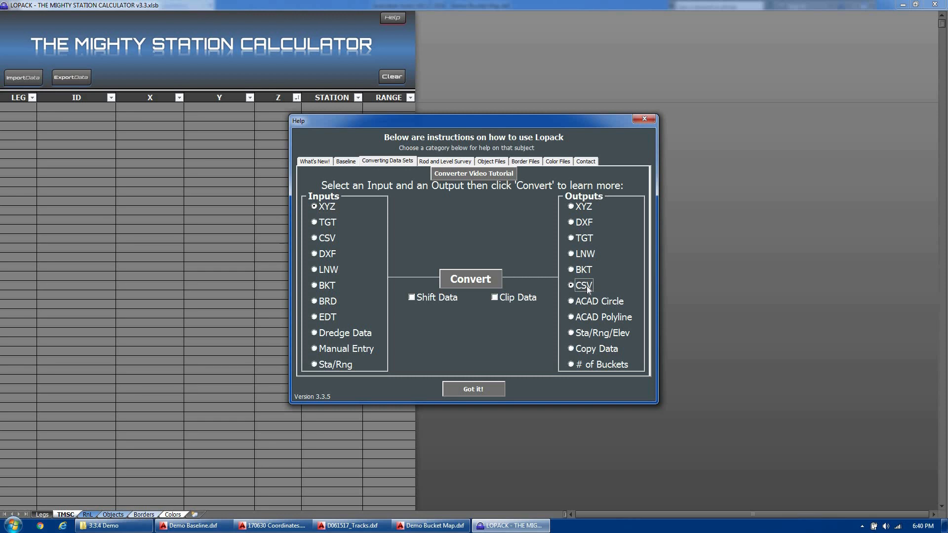
pyautogui.click(334, 272)
pyautogui.click(488, 279)
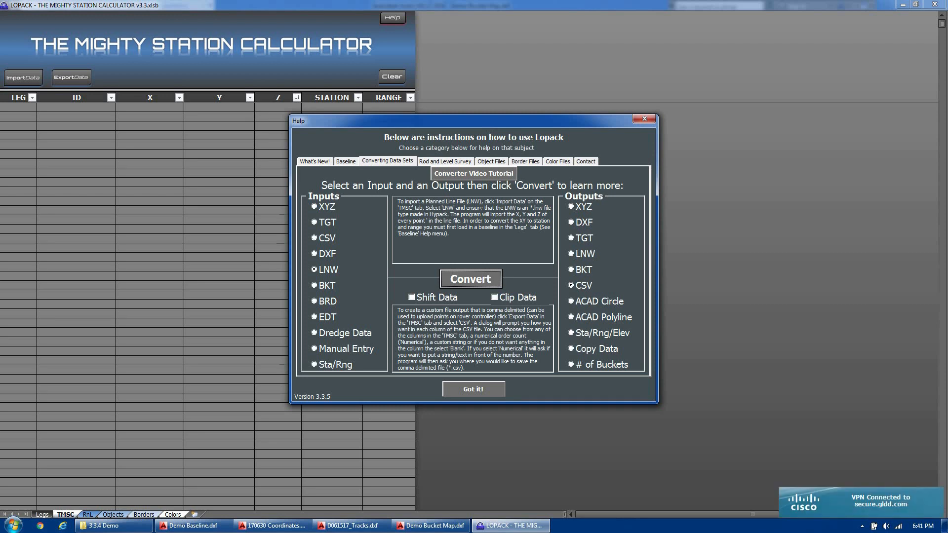
pyautogui.moveTo(412, 208); pyautogui.dragTo(535, 208)
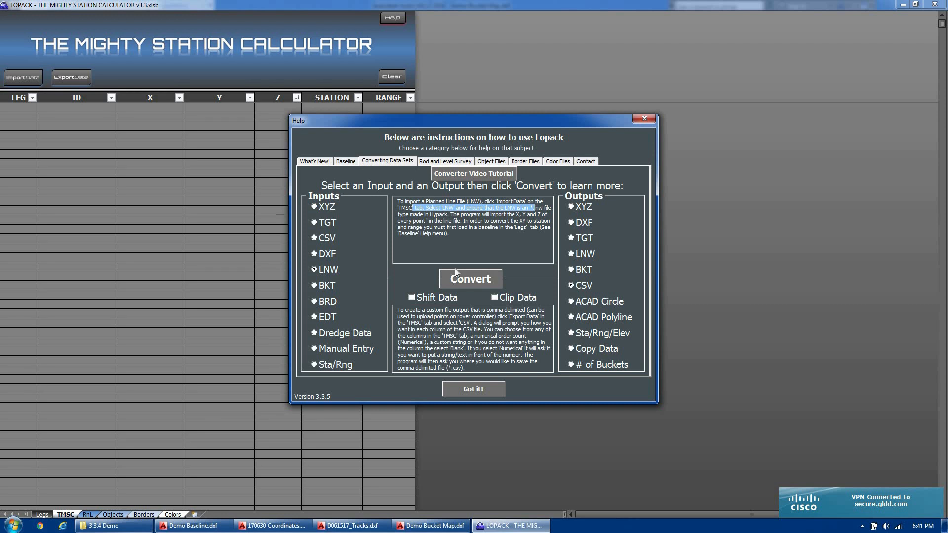
# - Read the CSV output instructions in the converter help, convert with Shift Data enabled, and close the help
pyautogui.moveTo(398, 316); pyautogui.dragTo(510, 362)
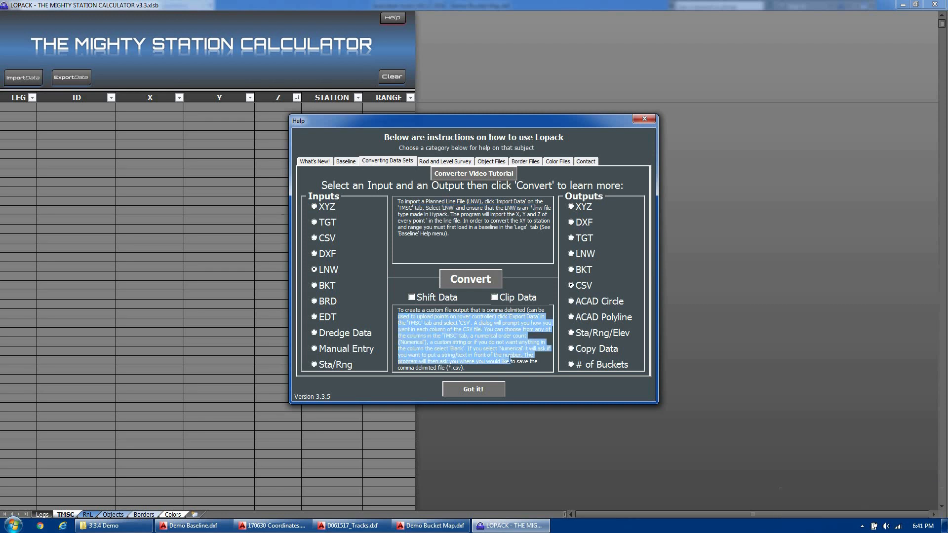
pyautogui.click(418, 298)
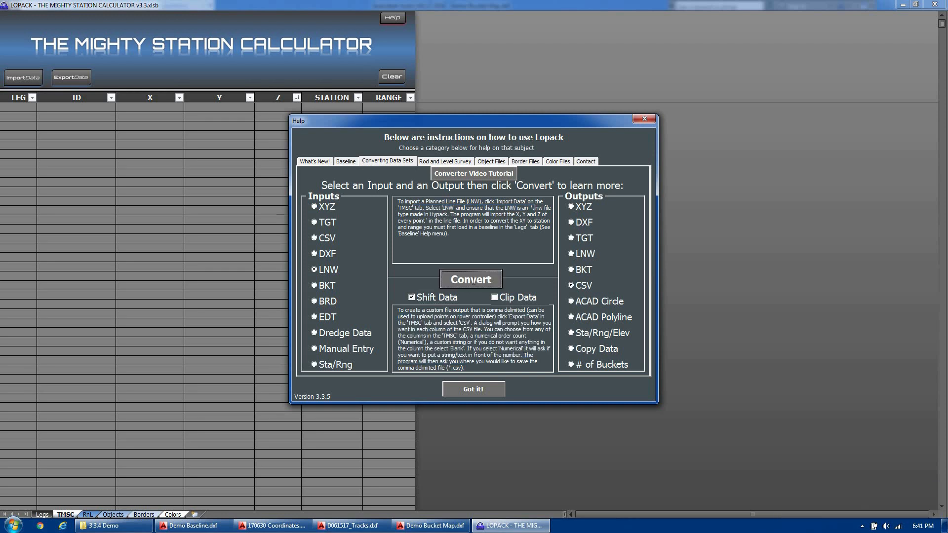
pyautogui.click(473, 280)
pyautogui.doubleClick(454, 278)
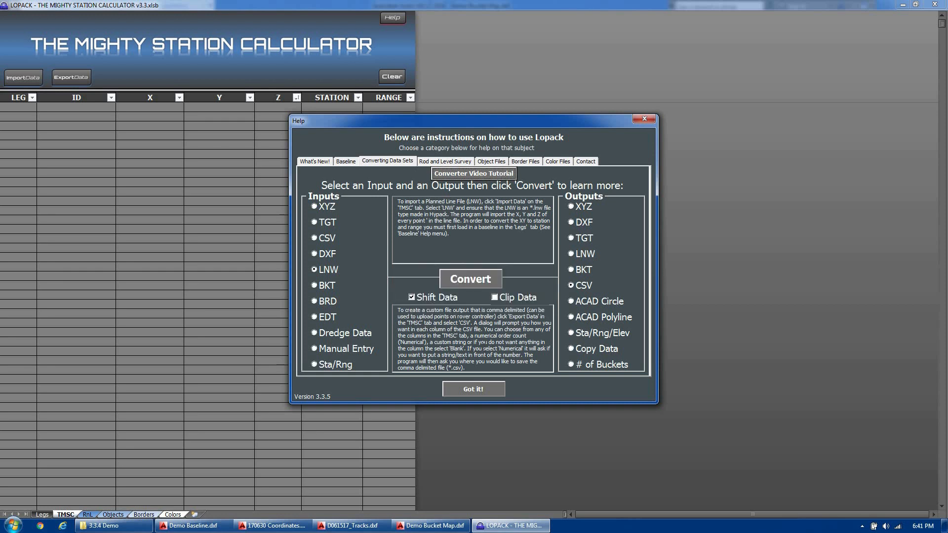
pyautogui.click(473, 389)
# - Go to the XS Objects sheet and load Basin 123 chn RNG labeling Xsections_rev1.lnw as the planned line file
pyautogui.click(113, 514)
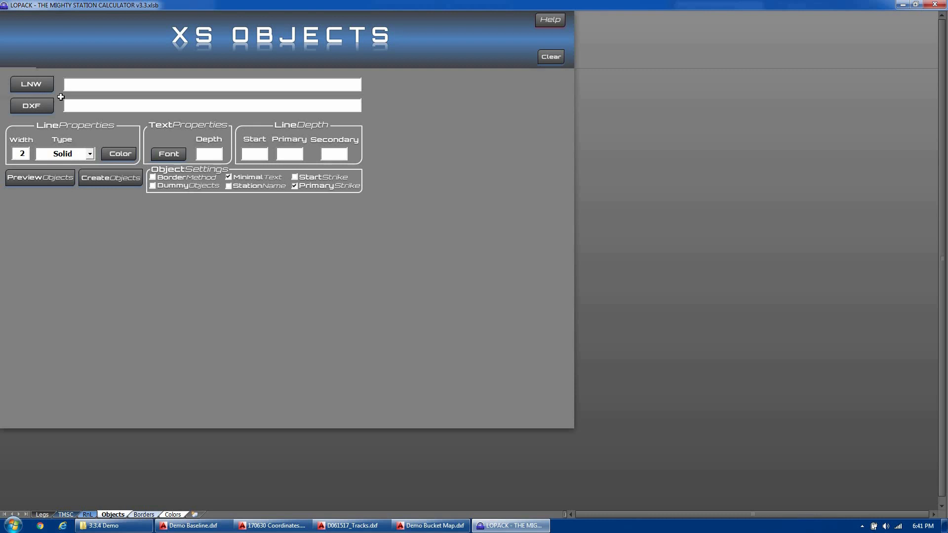
pyautogui.click(23, 84)
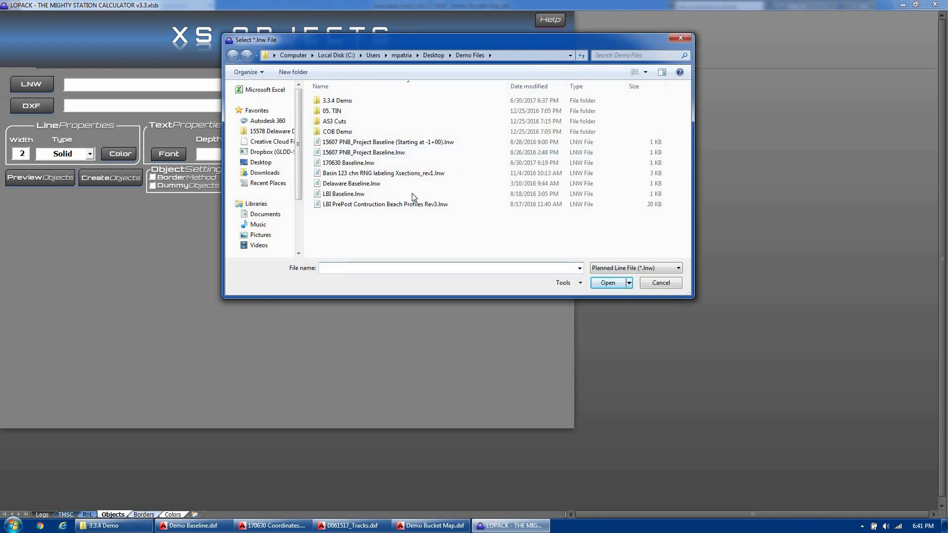
pyautogui.doubleClick(411, 174)
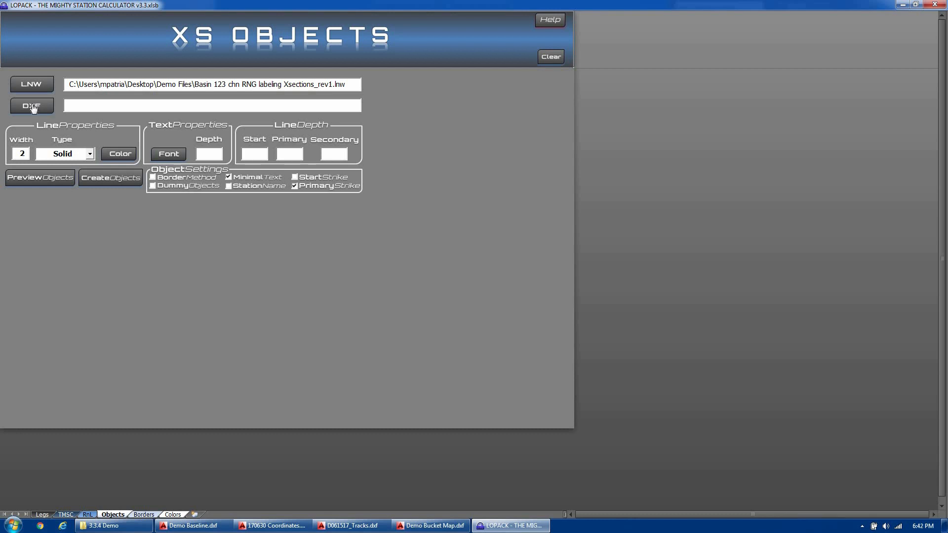
# - Load AS3 Cuts.dxf from Demo Files as the DXF for the cross-section objects
pyautogui.click(32, 107)
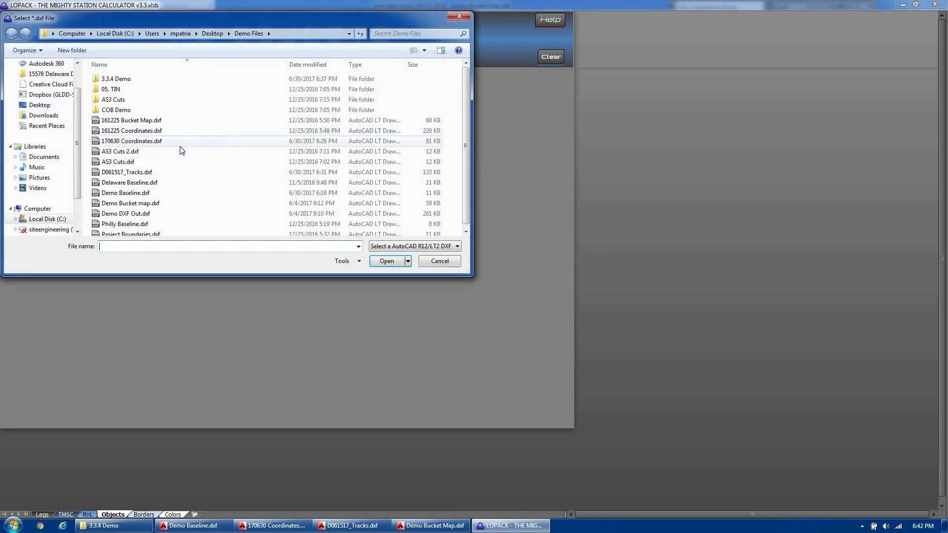
pyautogui.click(143, 166)
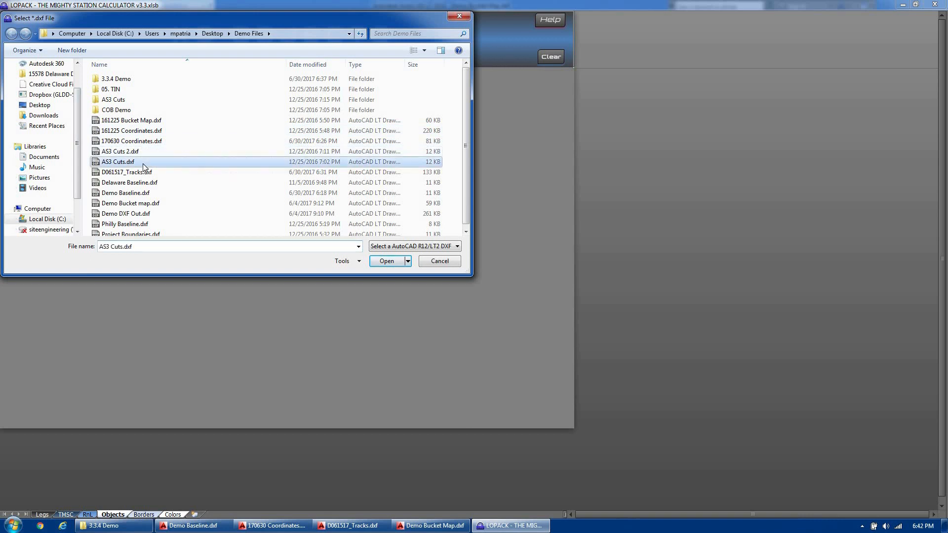
pyautogui.click(143, 164)
pyautogui.doubleClick(143, 164)
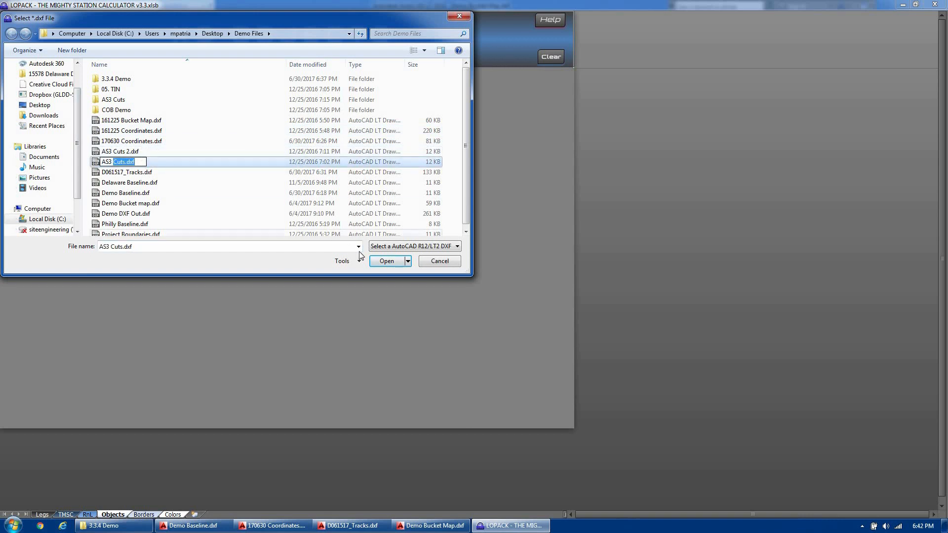
pyautogui.click(380, 259)
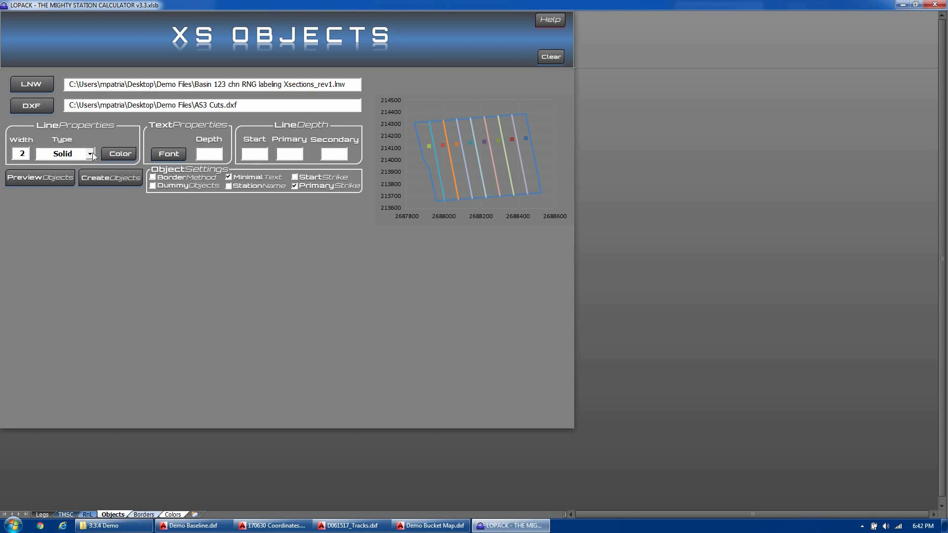
# - Set the object line color to green and keep the line type Solid
pyautogui.click(119, 154)
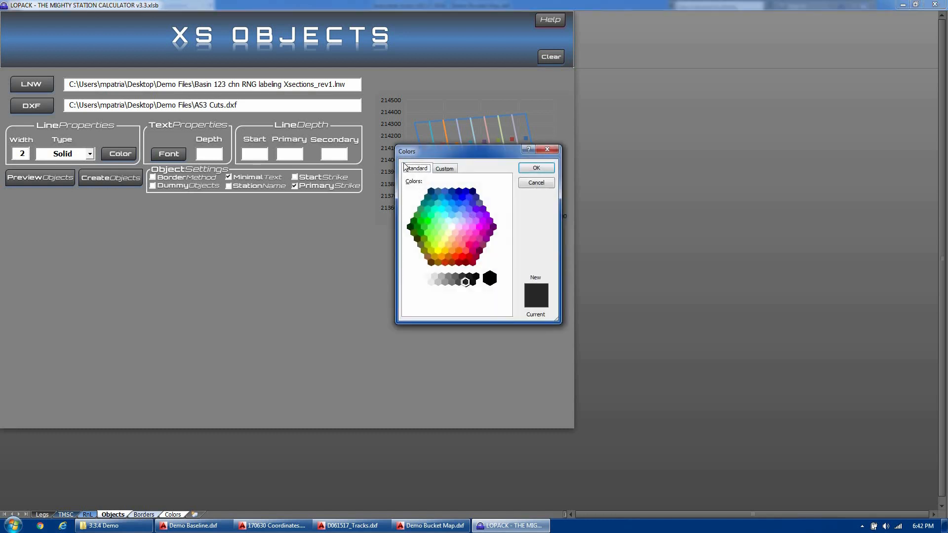
pyautogui.click(423, 229)
pyautogui.click(536, 168)
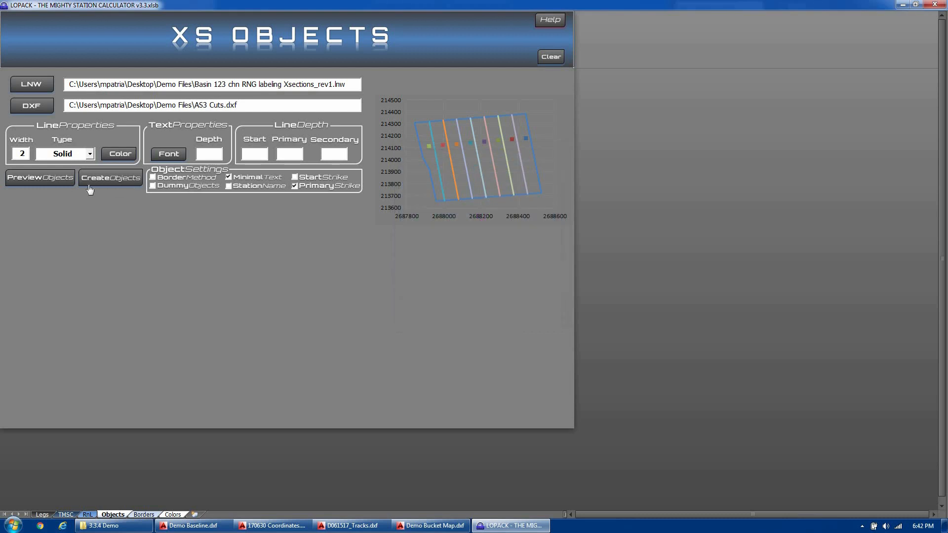
pyautogui.click(90, 154)
pyautogui.click(66, 166)
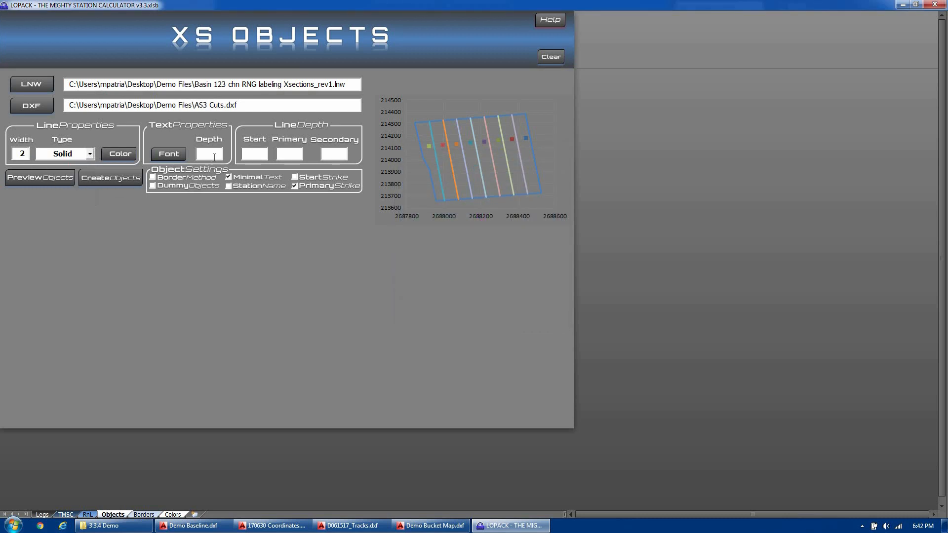
# - Set the object text color to the standard light green and the text depth to 20
pyautogui.click(183, 157)
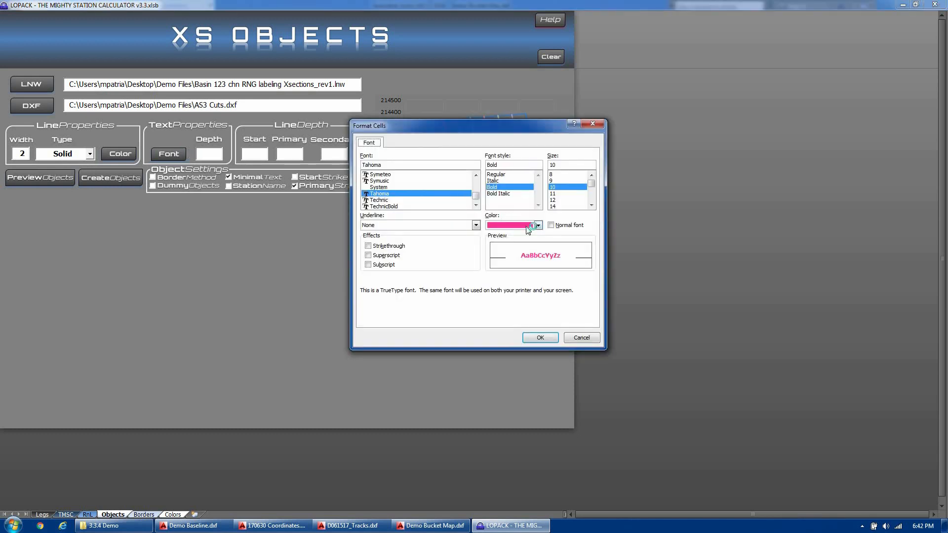
pyautogui.click(538, 226)
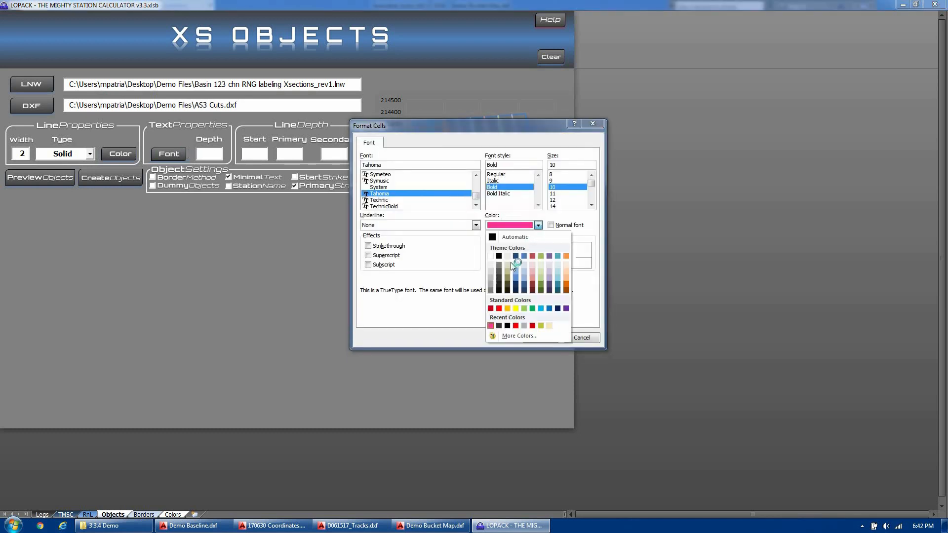
pyautogui.click(525, 308)
pyautogui.click(548, 337)
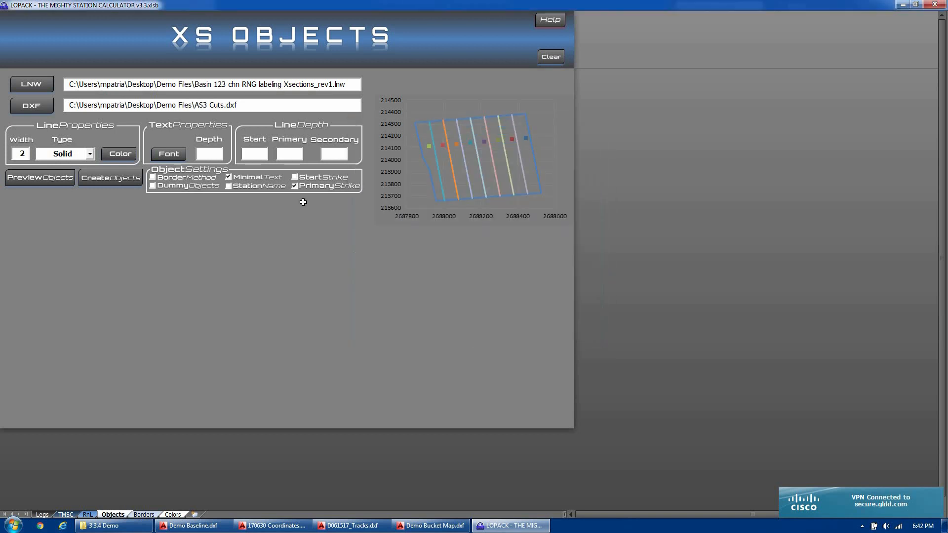
pyautogui.click(219, 154)
pyautogui.write('20')
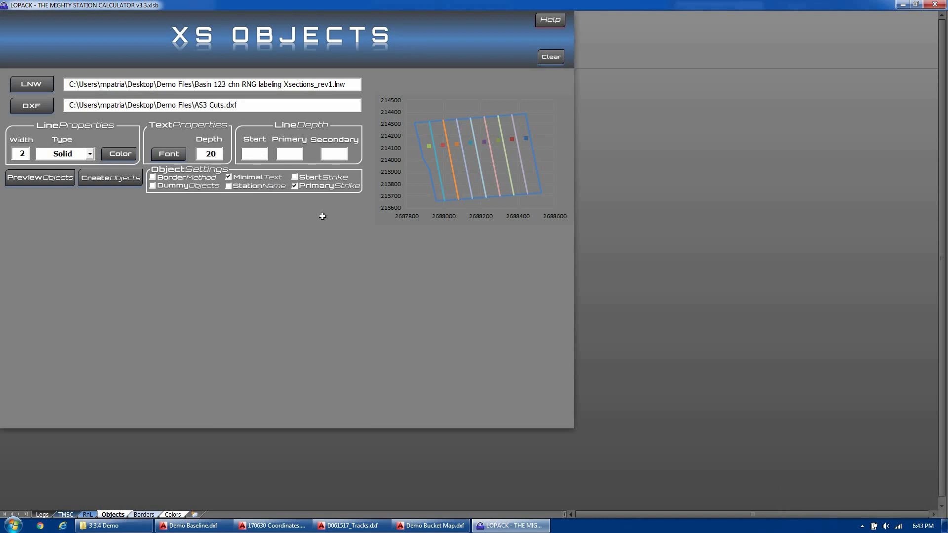
# - Set the line depths to start 0, primary 50 and secondary 48
pyautogui.press('Tab')
pyautogui.write('0')
pyautogui.click(279, 156)
pyautogui.write('50')
pyautogui.write('48')
# - Try toggling the start strike, primary strike and minimal text object settings
pyautogui.click(295, 176)
pyautogui.click(296, 178)
pyautogui.click(294, 186)
pyautogui.click(229, 177)
pyautogui.click(229, 177)
# - Enable the station name in the object settings and display it at depth 15
pyautogui.moveTo(428, 147)
pyautogui.click(246, 187)
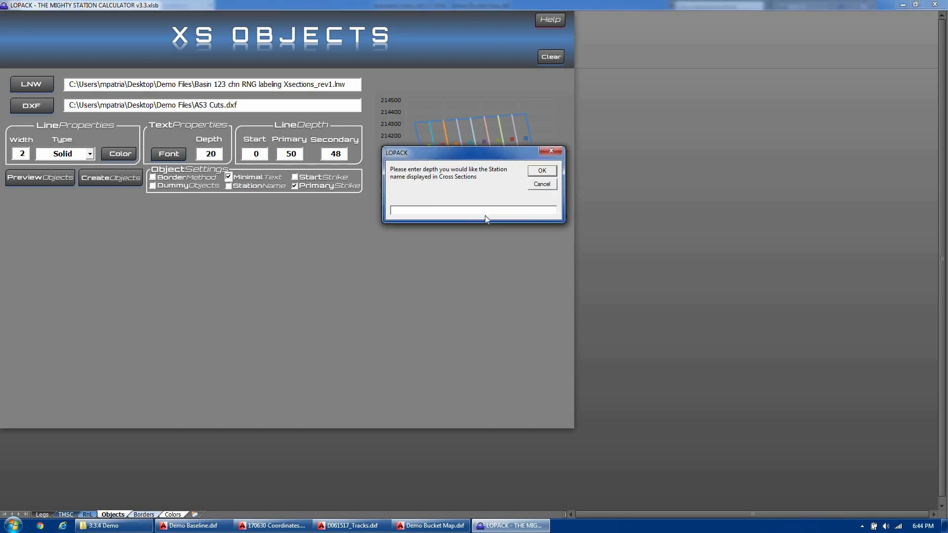
pyautogui.write('25')
pyautogui.press('BackSpace')
pyautogui.press('BackSpace')
pyautogui.write('15')
pyautogui.click(543, 170)
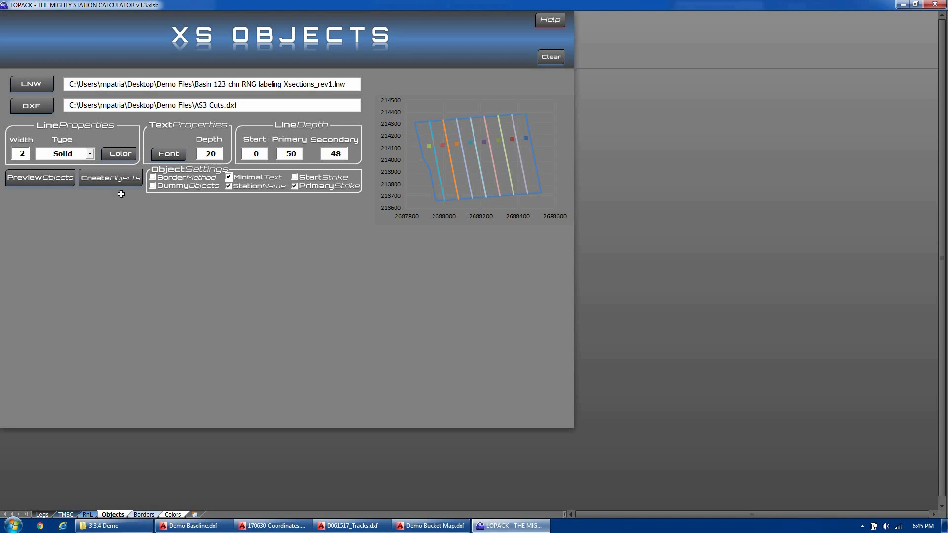
# - Preview the objects over the DBL range 1300 to 2000 and step through the station lines
pyautogui.click(60, 184)
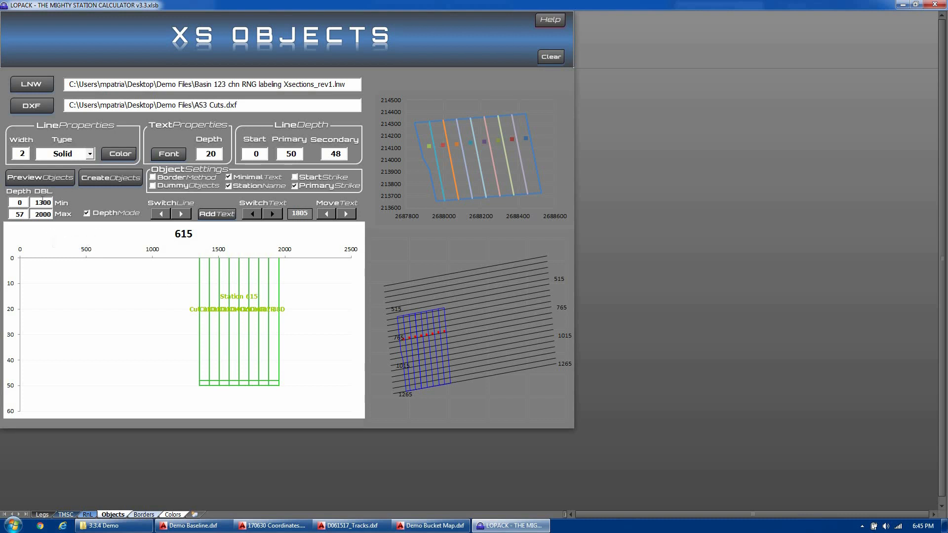
pyautogui.click(43, 216)
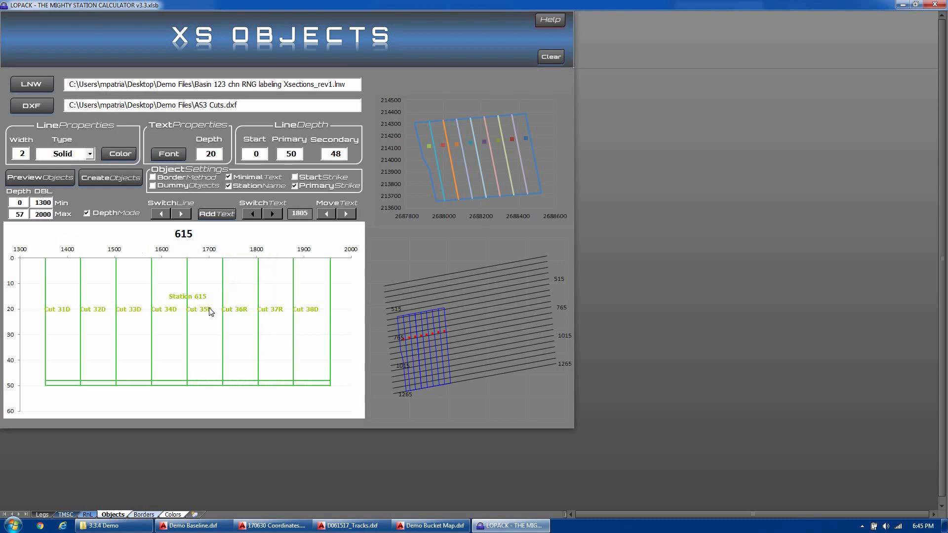
pyautogui.click(181, 214)
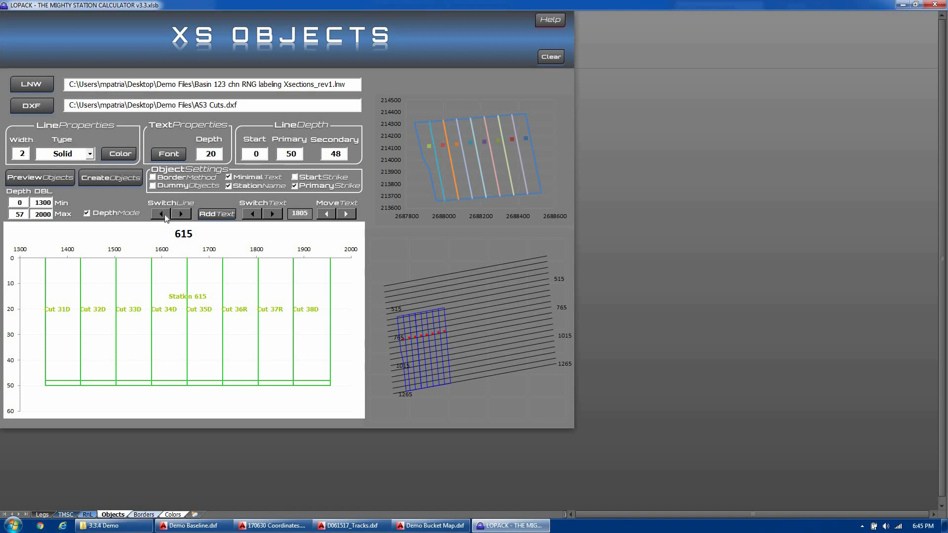
pyautogui.click(165, 214)
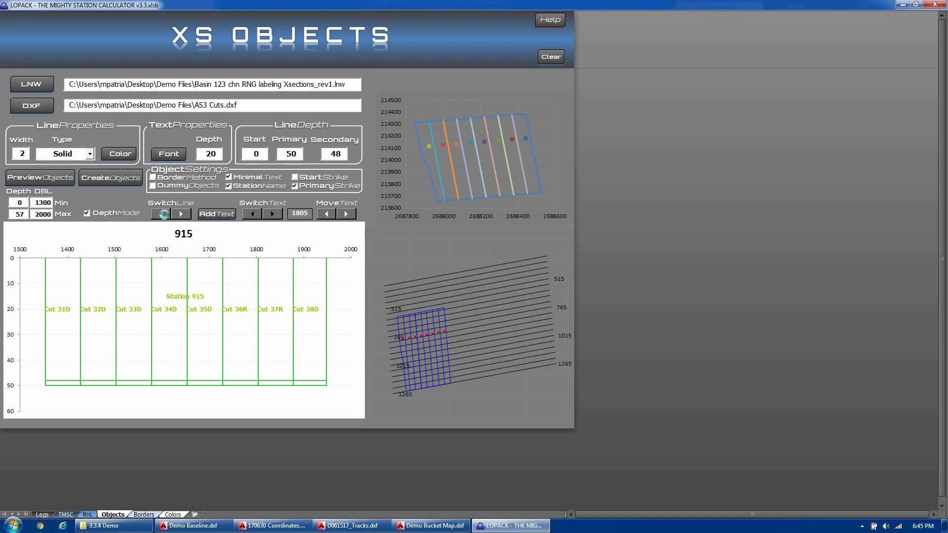
pyautogui.click(174, 214)
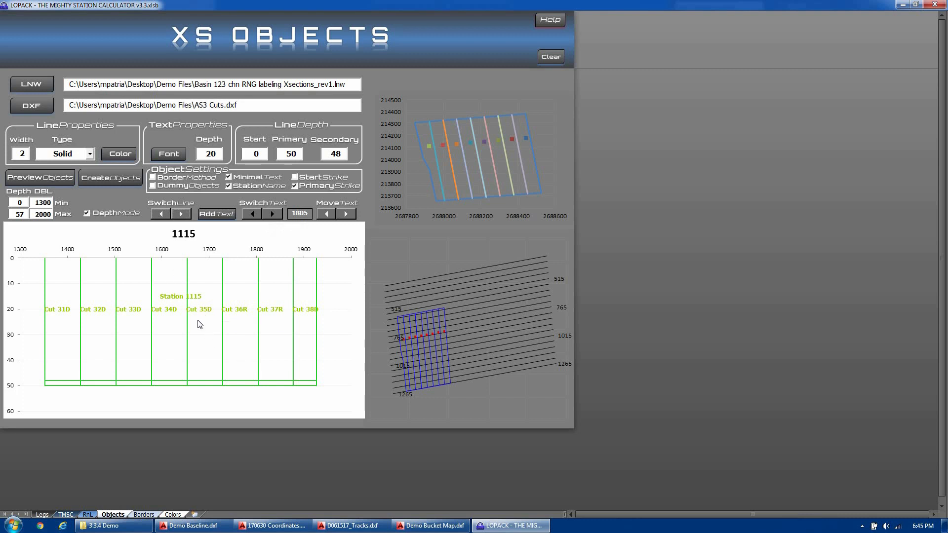
# - Select the Cut 37R label in the line 1115 preview and shift it to DBL 1839
pyautogui.click(270, 216)
pyautogui.click(269, 217)
pyautogui.click(268, 217)
pyautogui.click(328, 218)
pyautogui.click(328, 217)
pyautogui.click(328, 217)
pyautogui.click(353, 216)
pyautogui.click(353, 215)
pyautogui.click(353, 214)
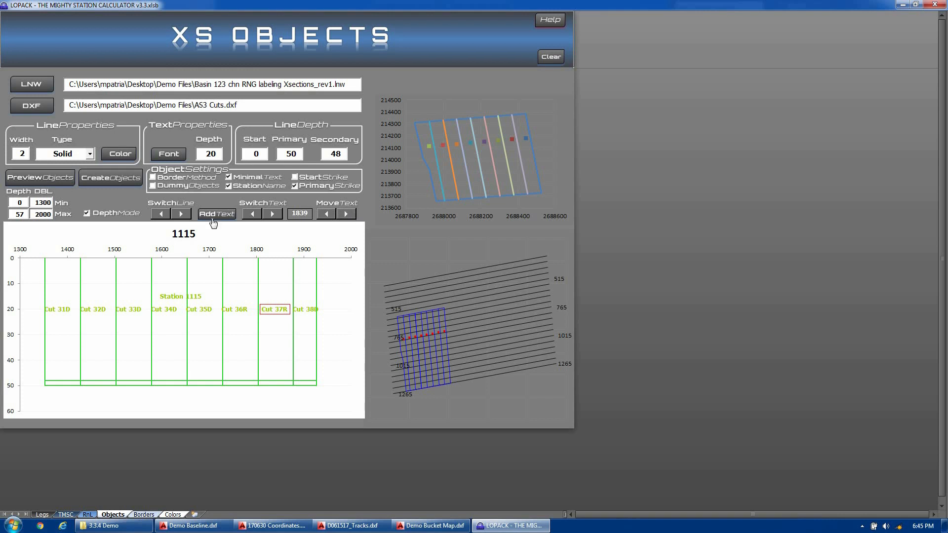
# - Add the text AS3 to all lines at DBL 1650 and depth 10
pyautogui.click(216, 214)
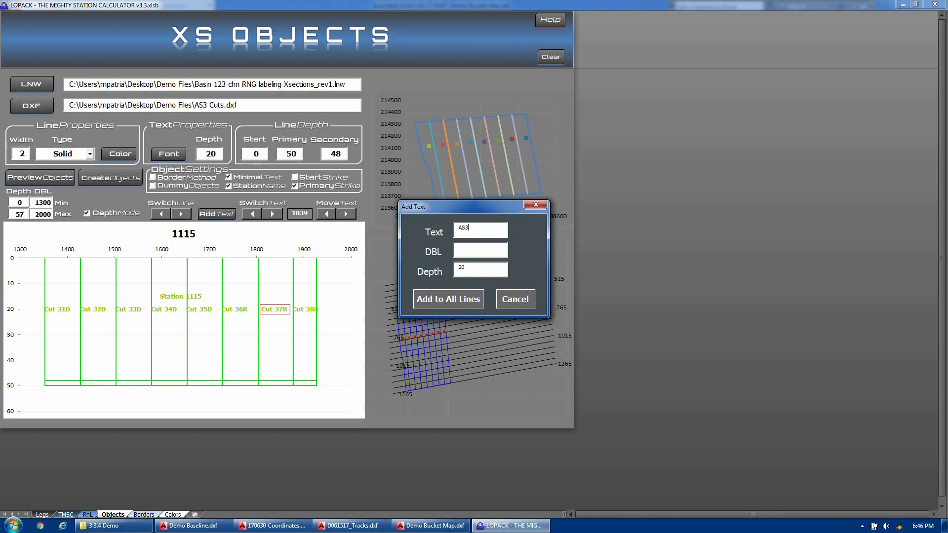
pyautogui.click(475, 253)
pyautogui.write('1650')
pyautogui.moveTo(419, 271); pyautogui.dragTo(415, 267)
pyautogui.write('1')
pyautogui.click(476, 302)
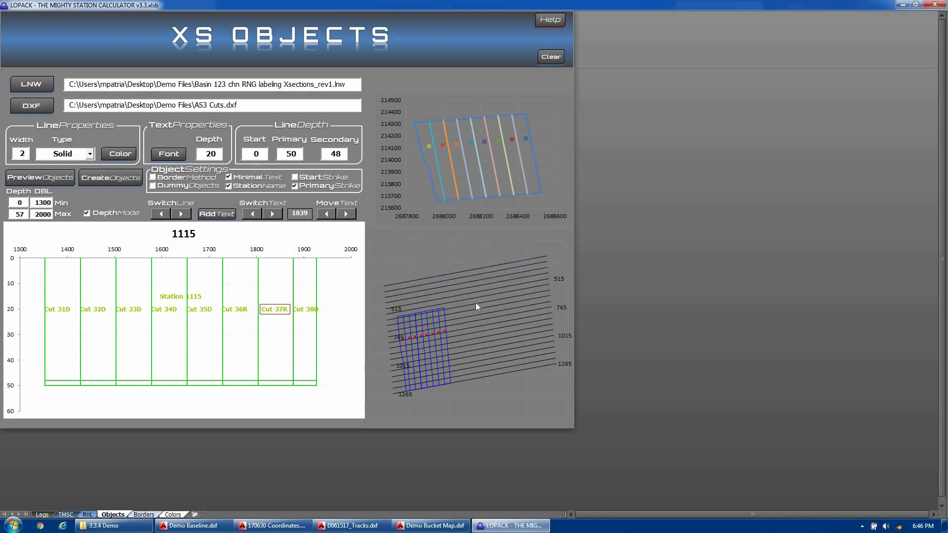
# - Refresh the preview and check the added AS3 text on the station lines up to line 765
pyautogui.click(44, 215)
pyautogui.click(182, 215)
pyautogui.click(183, 215)
pyautogui.click(182, 214)
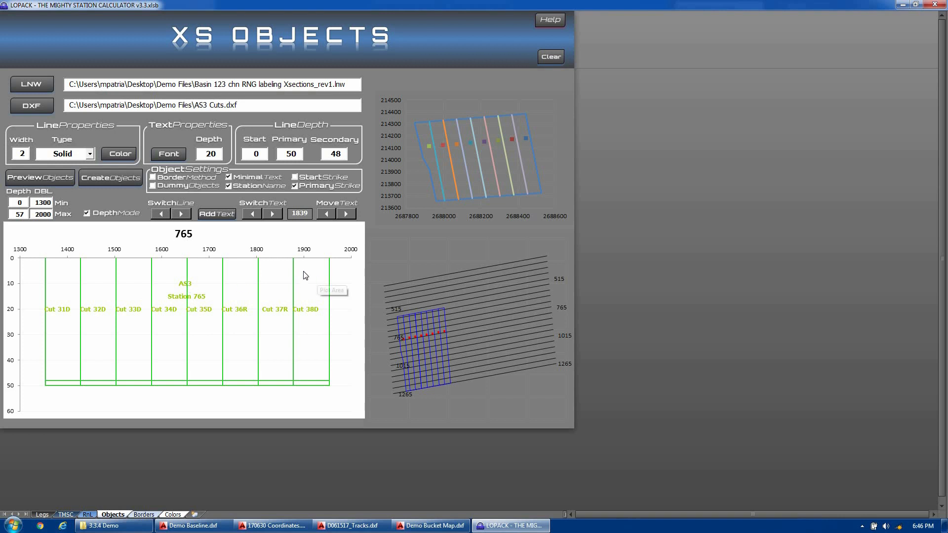
# - Create the objects, saving the object log file as Demo in a new Demo Objects folder inside AS3 Cuts
pyautogui.click(119, 176)
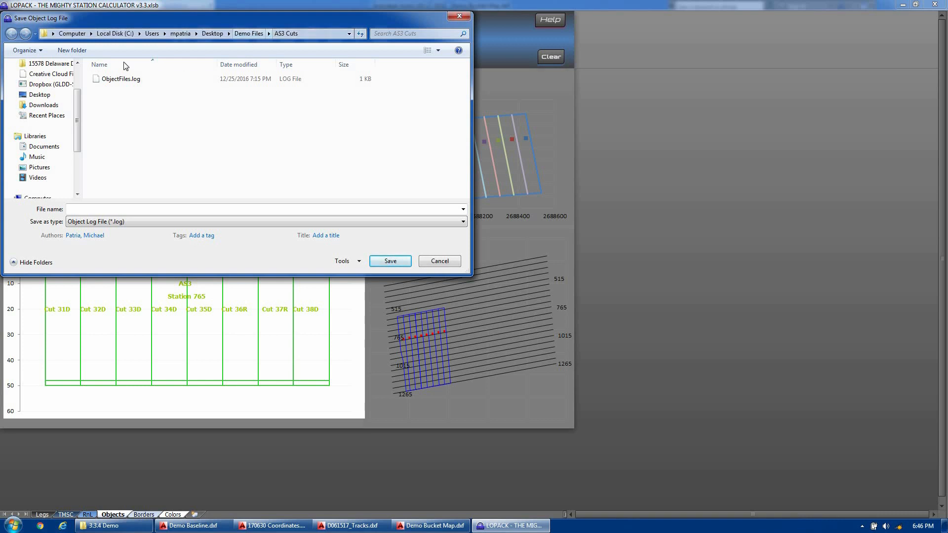
pyautogui.click(74, 50)
pyautogui.write('D')
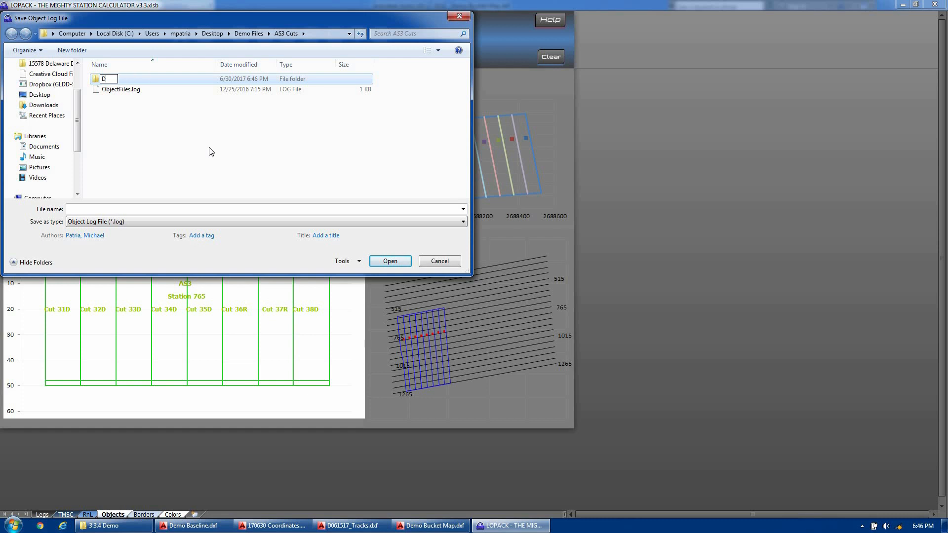
pyautogui.write('emo Objects')
pyautogui.press('Return')
pyautogui.doubleClick(155, 80)
pyautogui.click(129, 207)
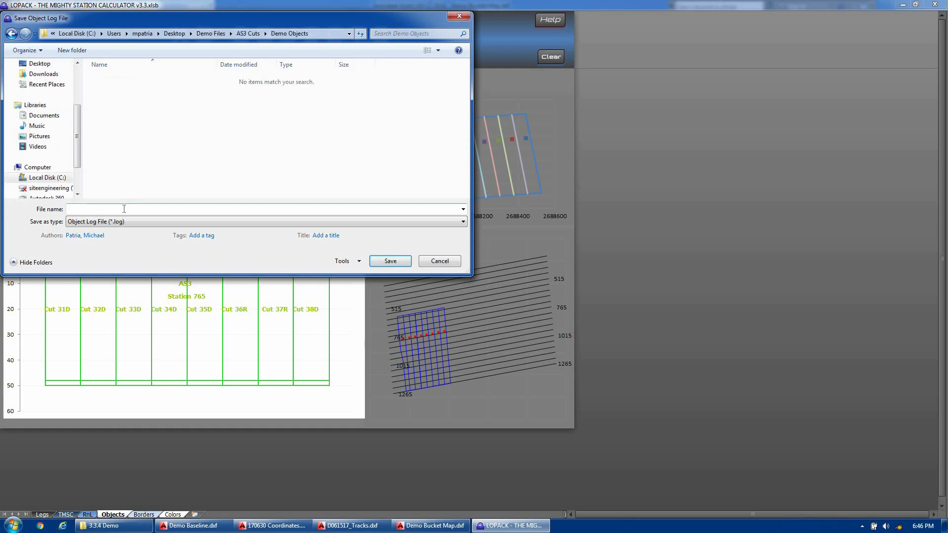
pyautogui.write('Demo')
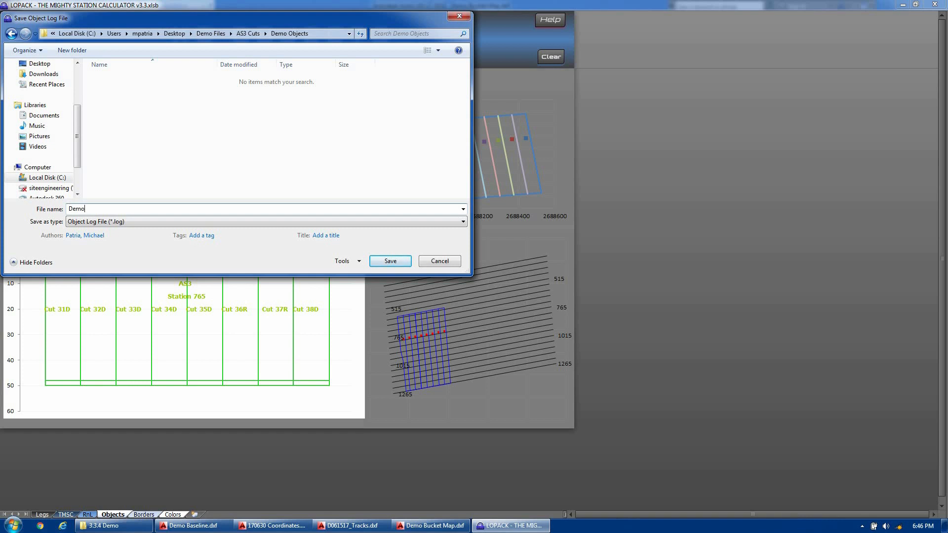
pyautogui.click(383, 259)
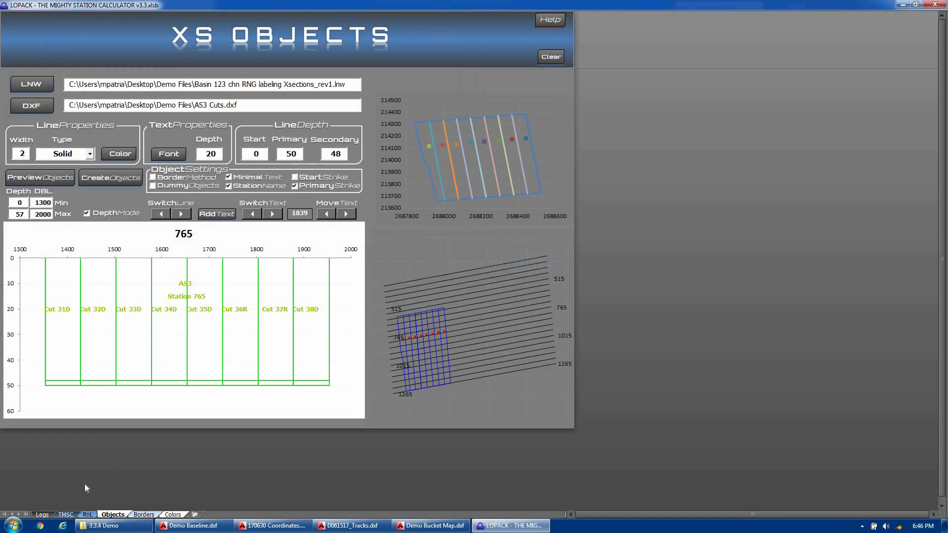
# - Browse from the 3.3.4 Demo folder to Demo Objects inside AS3 Cuts and check the created object files
pyautogui.click(114, 526)
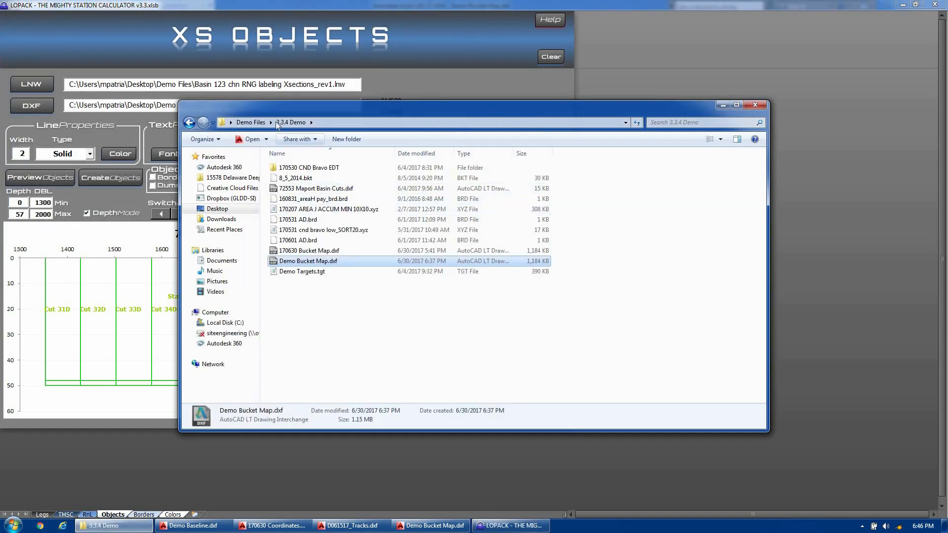
pyautogui.click(258, 122)
pyautogui.scroll(-1, 325, 404)
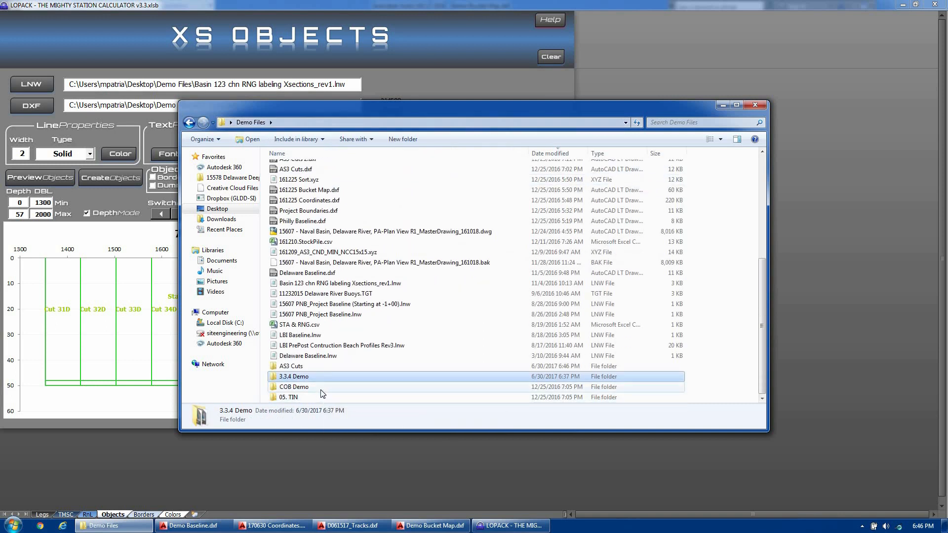
pyautogui.scroll(6, 325, 377)
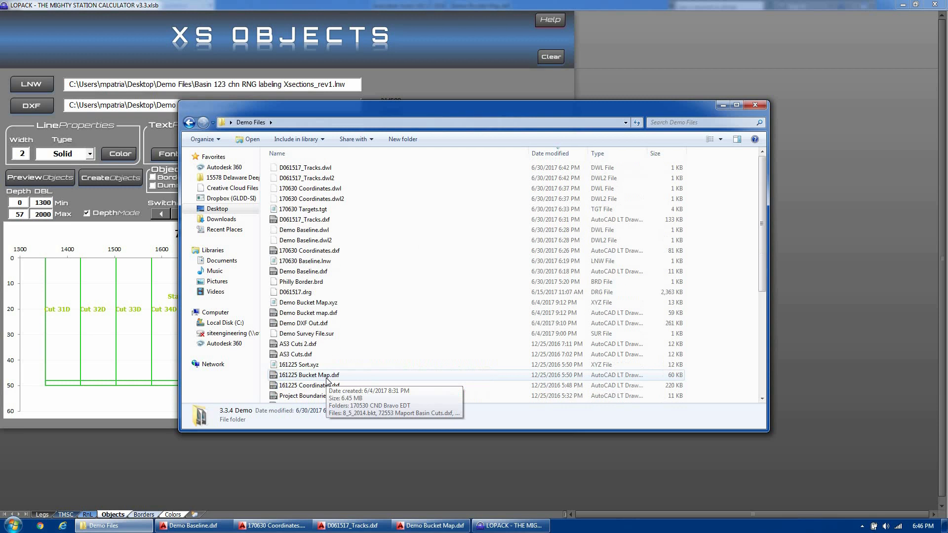
pyautogui.scroll(-6, 326, 380)
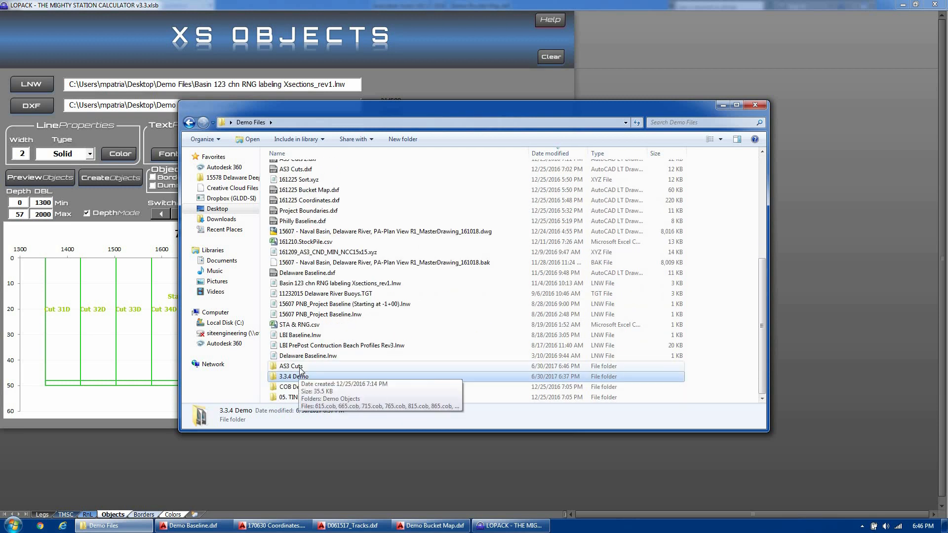
pyautogui.doubleClick(297, 366)
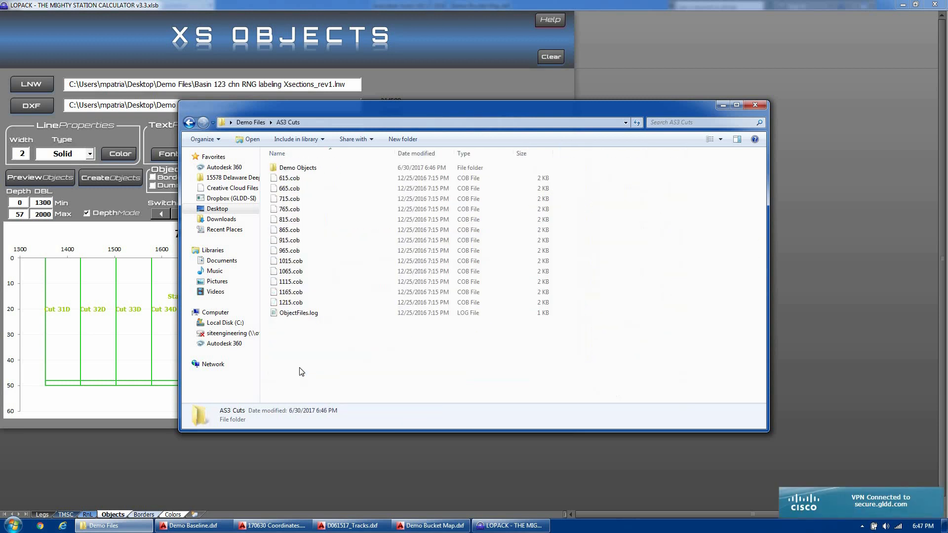
pyautogui.doubleClick(310, 171)
pyautogui.moveTo(376, 338); pyautogui.dragTo(290, 166)
pyautogui.click(349, 321)
# - Try to open 965.cob, view Demo.log, and close the log viewer and the folder window
pyautogui.doubleClick(318, 241)
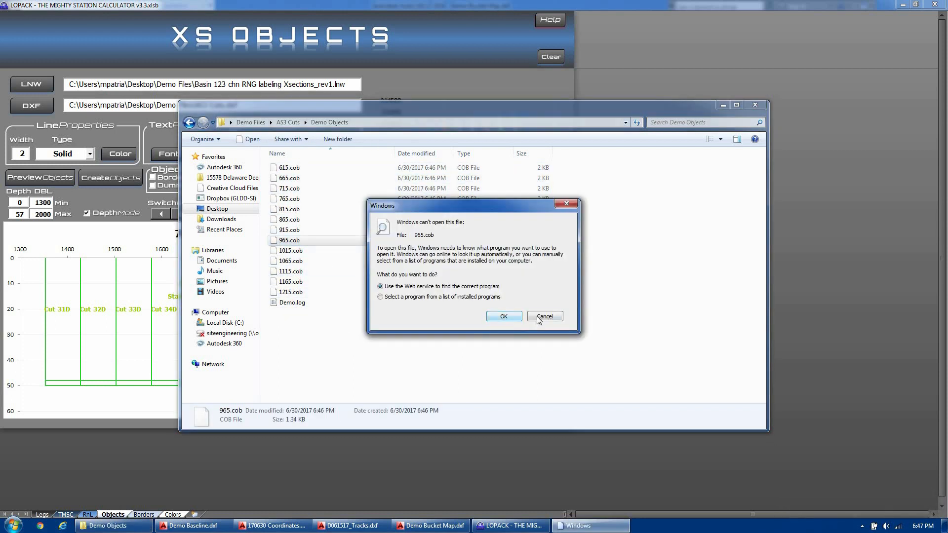
pyautogui.click(539, 319)
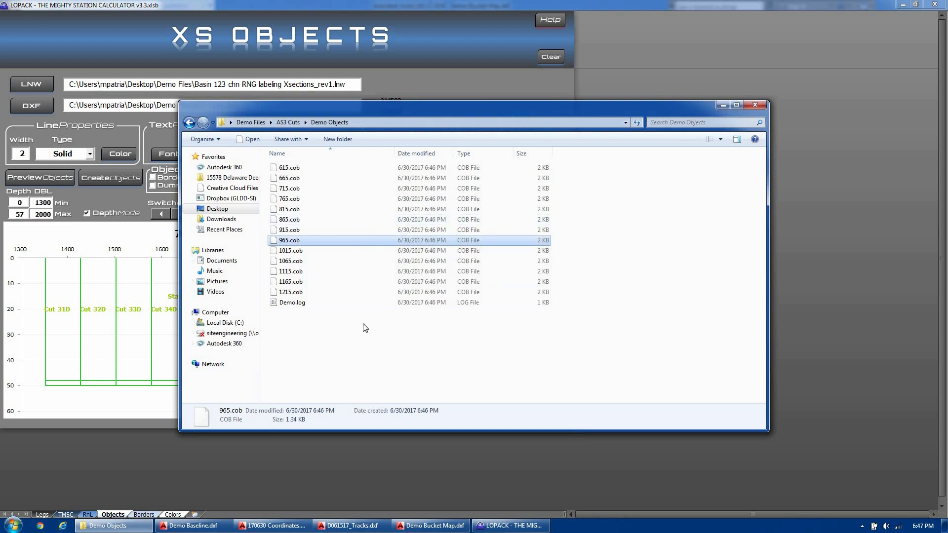
pyautogui.doubleClick(294, 303)
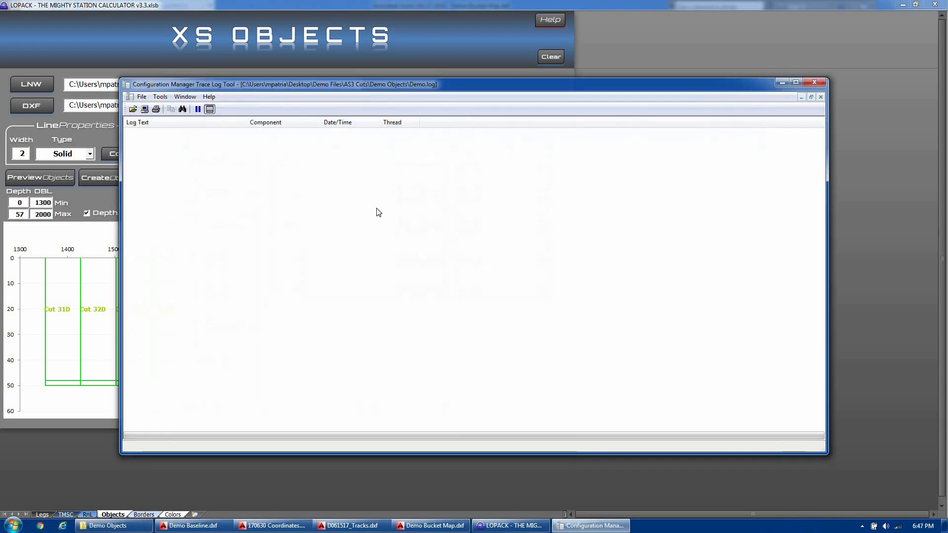
pyautogui.click(815, 82)
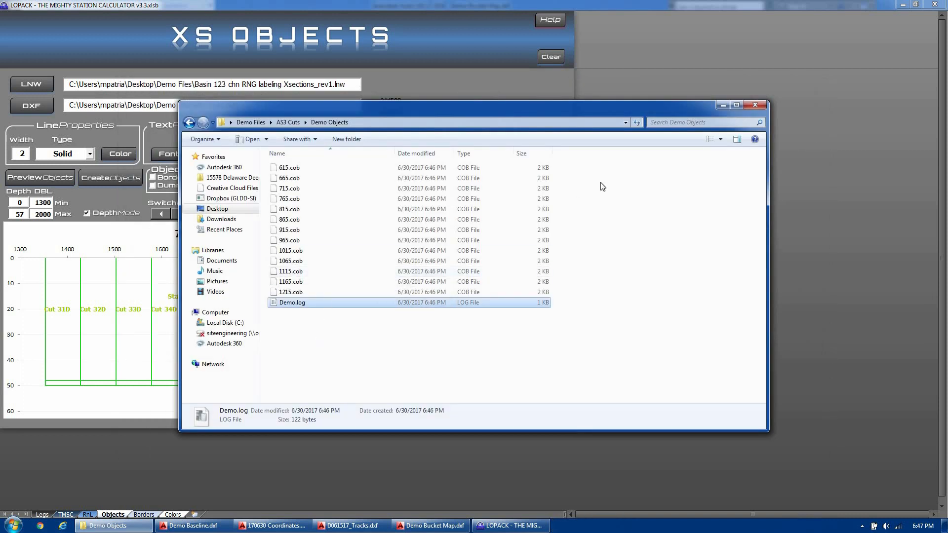
pyautogui.click(754, 105)
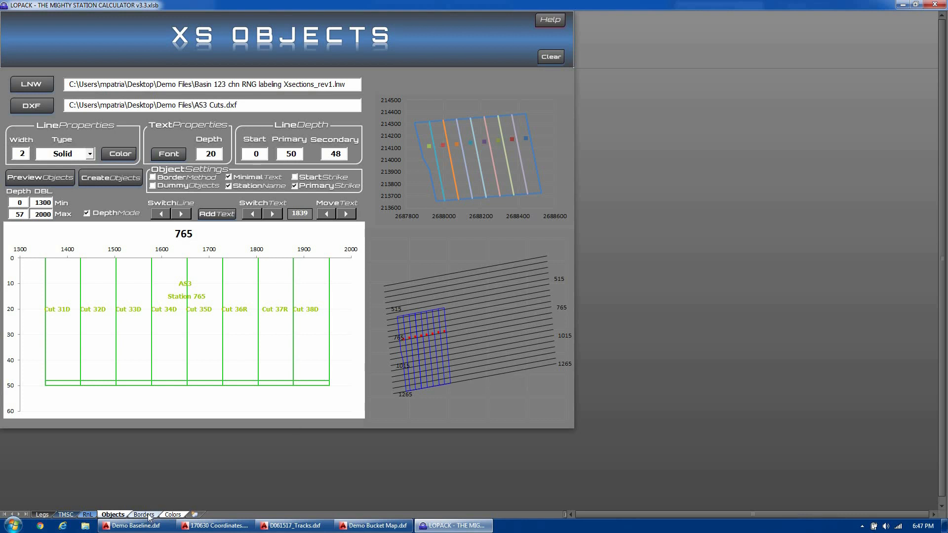
# - Clear the XS Objects preview and load 72553 Maport Basin Cuts.dxf from the 3.3.4 Demo folder into Borders
pyautogui.click(552, 58)
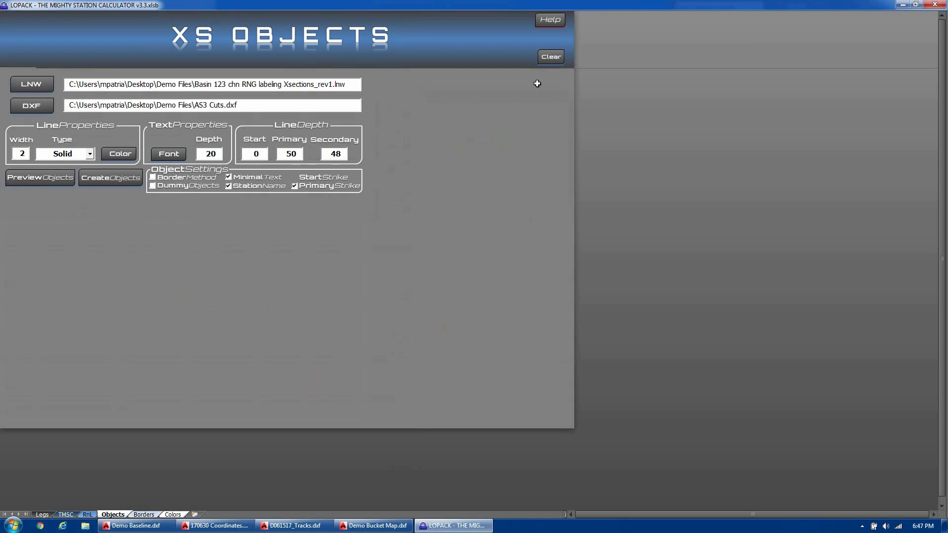
pyautogui.click(144, 515)
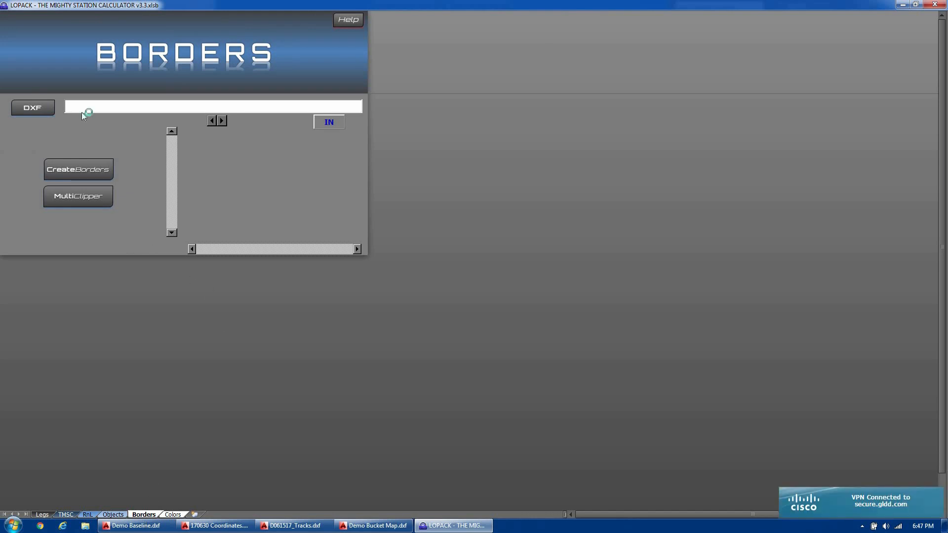
pyautogui.click(49, 117)
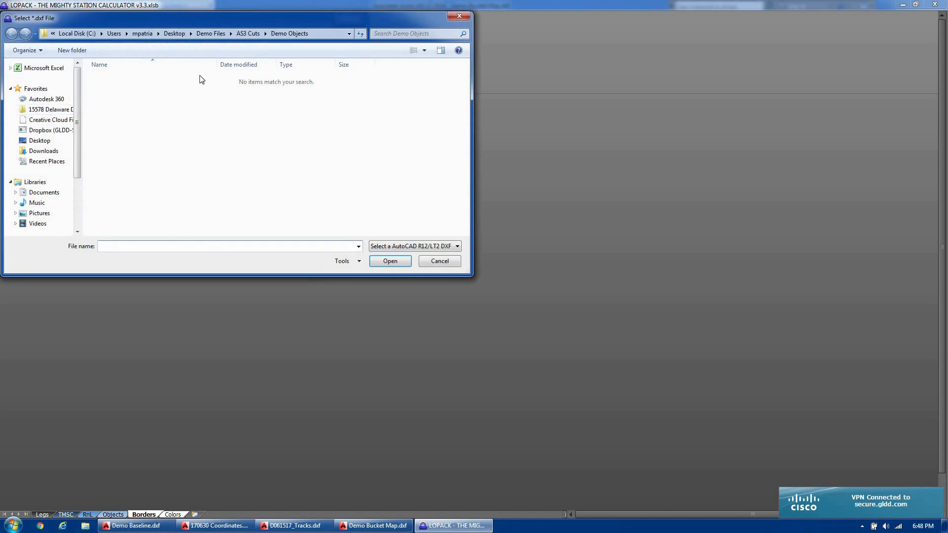
pyautogui.click(252, 32)
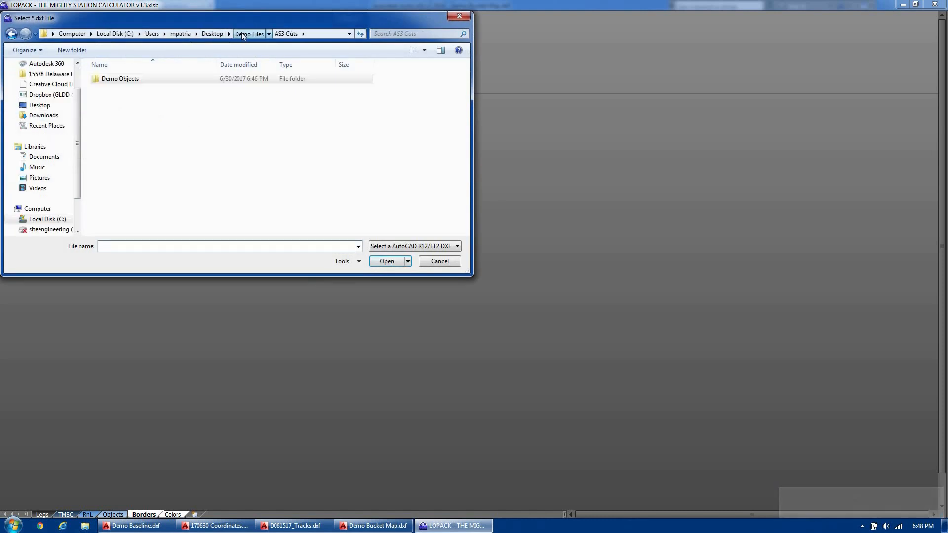
pyautogui.click(242, 32)
pyautogui.doubleClick(154, 80)
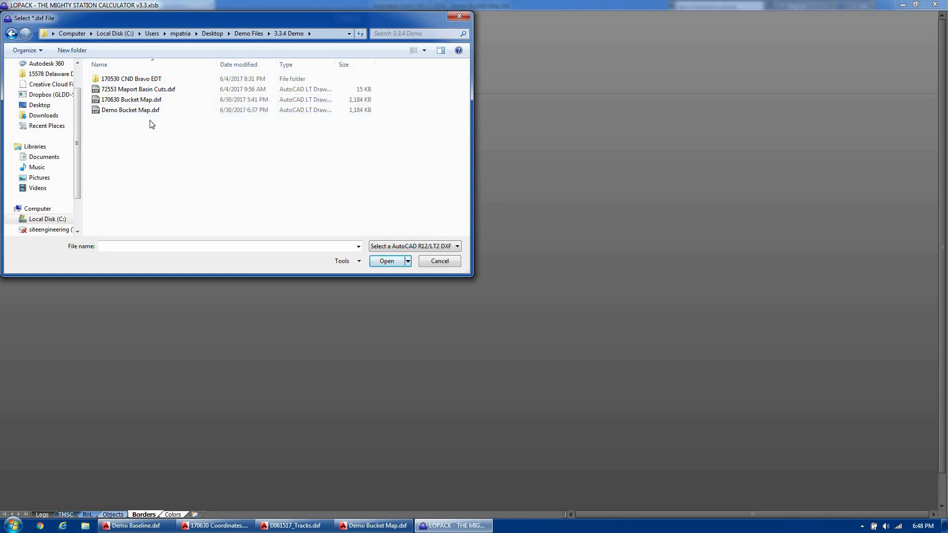
pyautogui.click(140, 90)
pyautogui.click(376, 261)
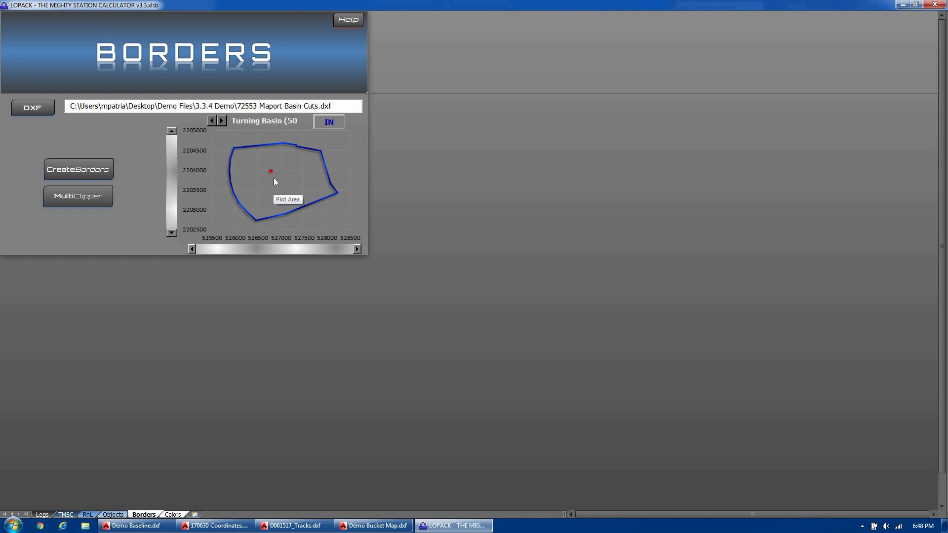
# - Page through the border previews, return to Turning Basin (42) and inspect its full name and reference point
pyautogui.moveTo(269, 169)
pyautogui.click(222, 121)
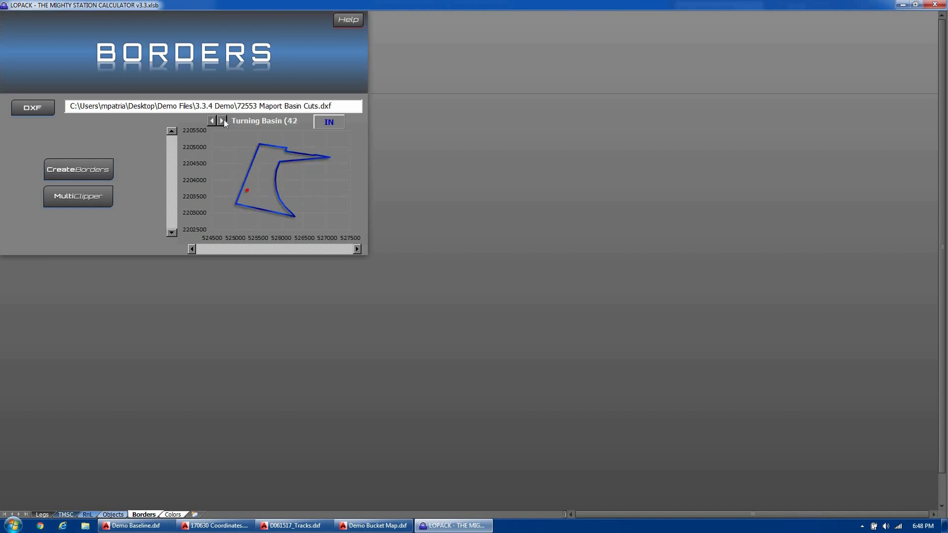
pyautogui.click(224, 120)
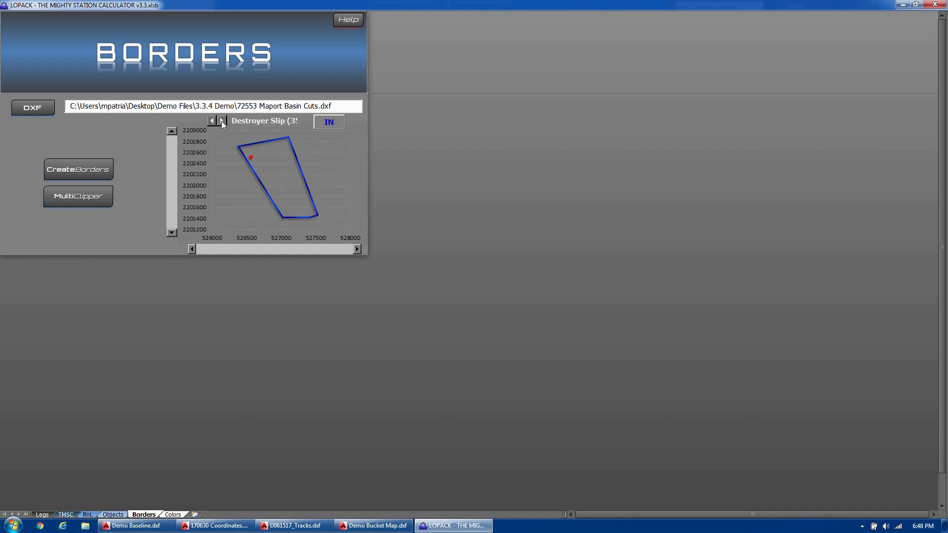
pyautogui.click(222, 120)
pyautogui.click(210, 124)
pyautogui.click(210, 124)
pyautogui.moveTo(239, 119); pyautogui.dragTo(258, 120)
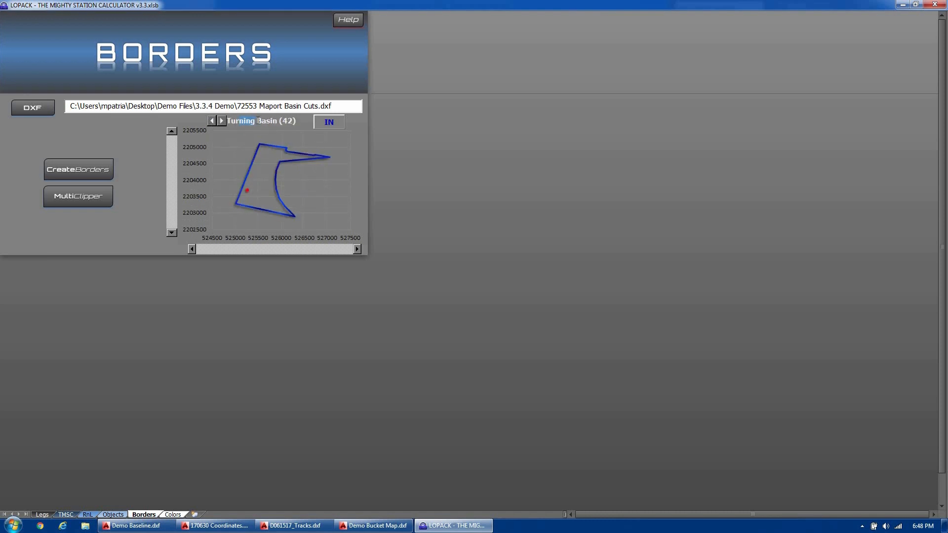
pyautogui.moveTo(247, 192)
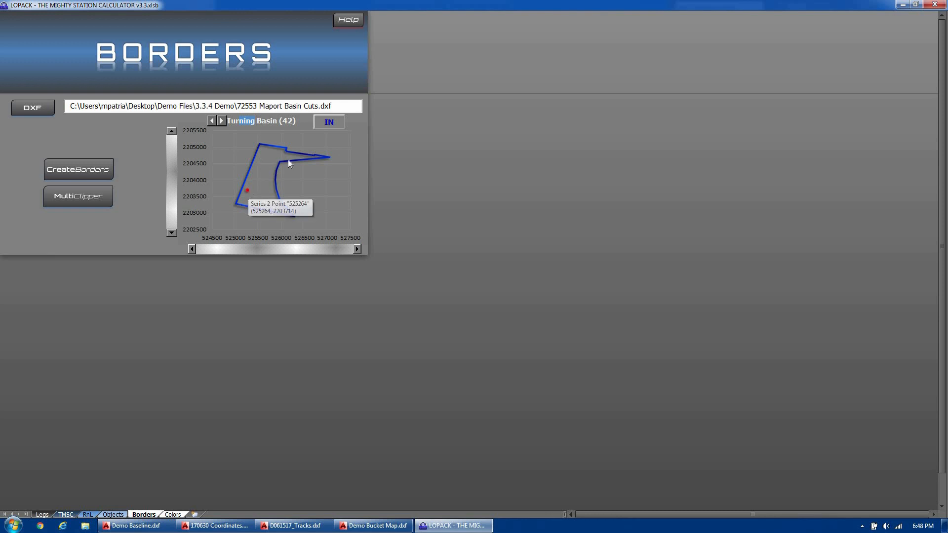
# - Move the Turning Basin (42) reference point vertically and westward until it lies outside the border as OUT
pyautogui.click(171, 132)
pyautogui.click(172, 132)
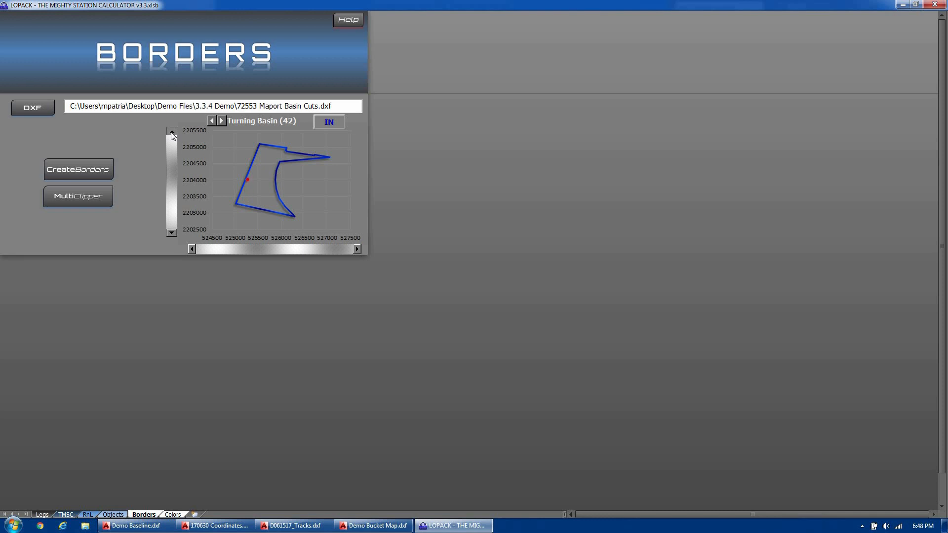
pyautogui.click(172, 132)
pyautogui.click(171, 132)
pyautogui.click(191, 249)
# - Create the borders, saving the files in the Demo Files folder on the desktop
pyautogui.click(104, 178)
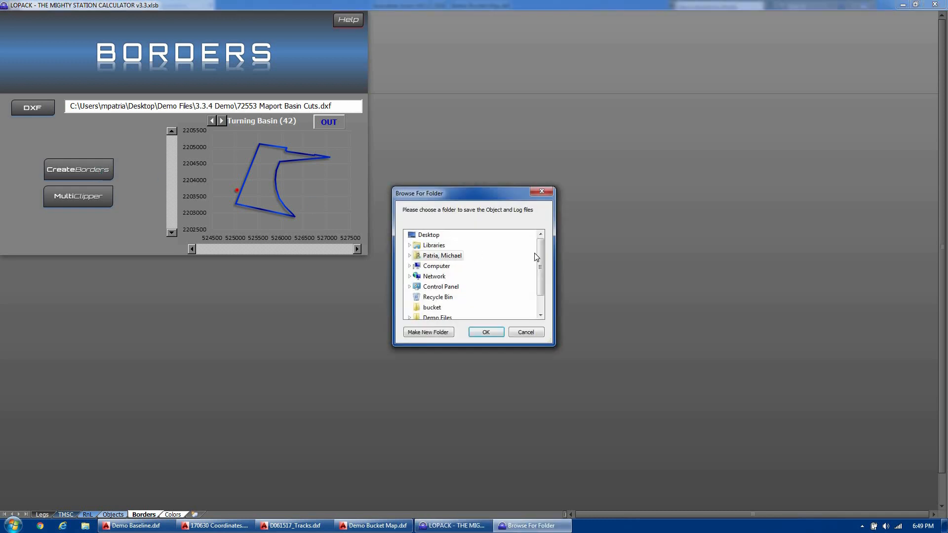
pyautogui.click(437, 236)
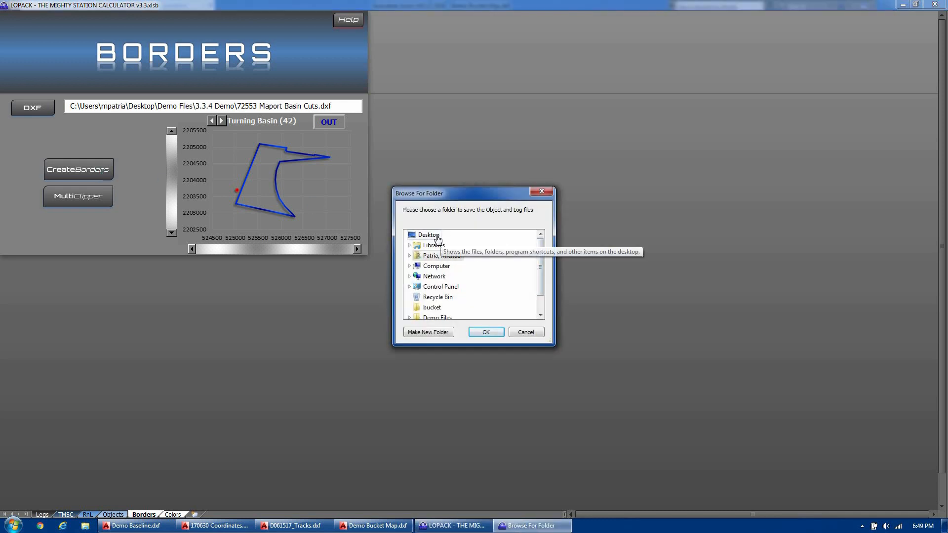
pyautogui.moveTo(540, 278); pyautogui.dragTo(540, 297)
pyautogui.click(437, 297)
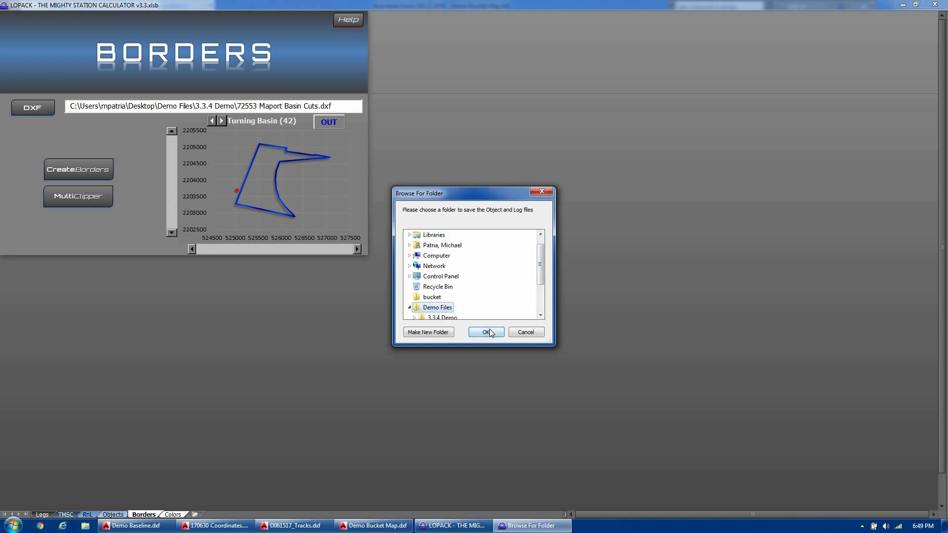
pyautogui.click(489, 333)
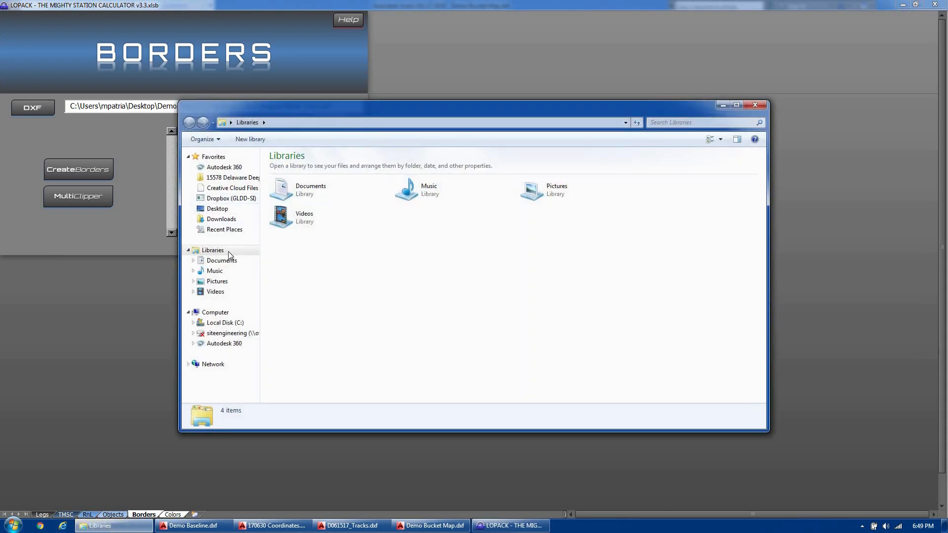
# - Browse to Demo Files on the desktop and check the new Destroyer Slip, Small Boat Basin and Turning Basin BRD files
pyautogui.click(217, 209)
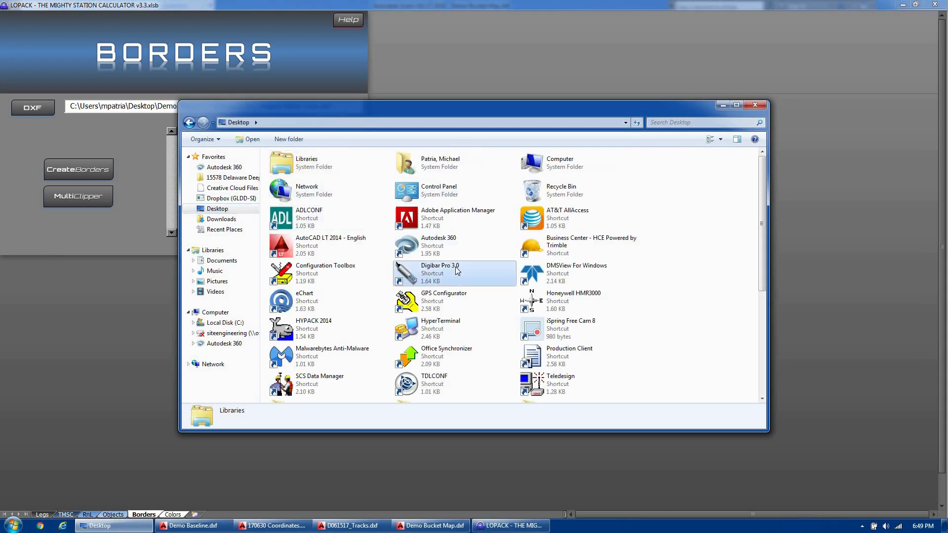
pyautogui.click(444, 273)
pyautogui.scroll(-3, 444, 276)
pyautogui.scroll(-2, 444, 275)
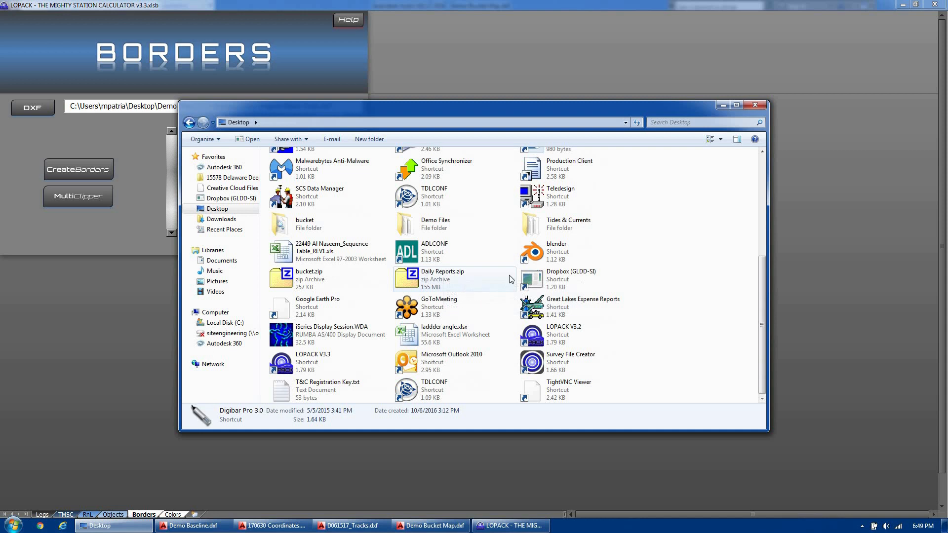
pyautogui.doubleClick(439, 225)
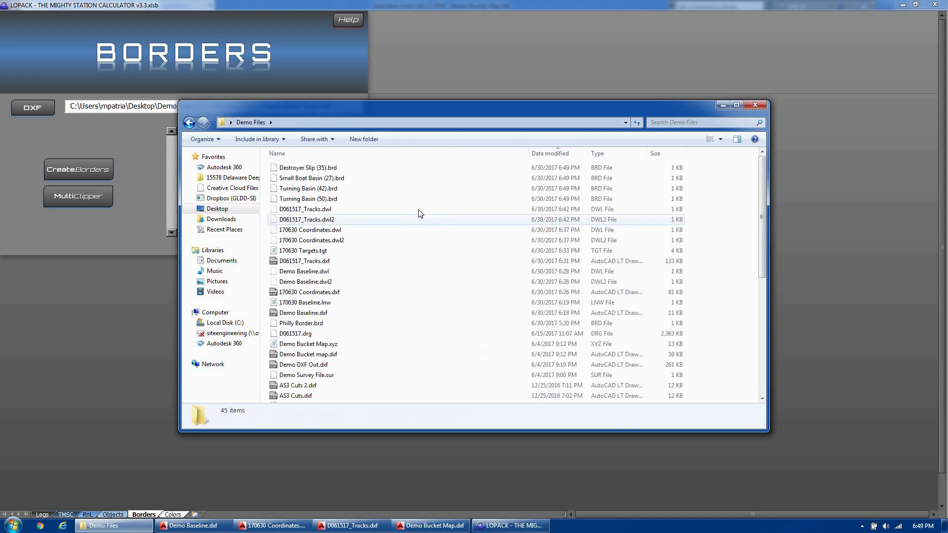
pyautogui.click(340, 170)
pyautogui.click(333, 180)
pyautogui.click(323, 190)
pyautogui.click(319, 199)
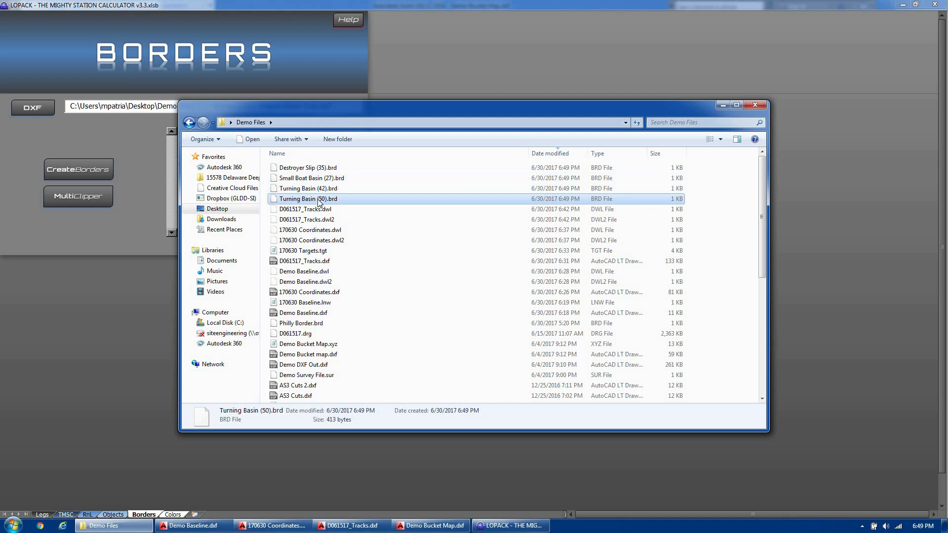
# - Try to open Destroyer Slip (35).brd, dismiss the prompt and minimize the folder window
pyautogui.doubleClick(333, 170)
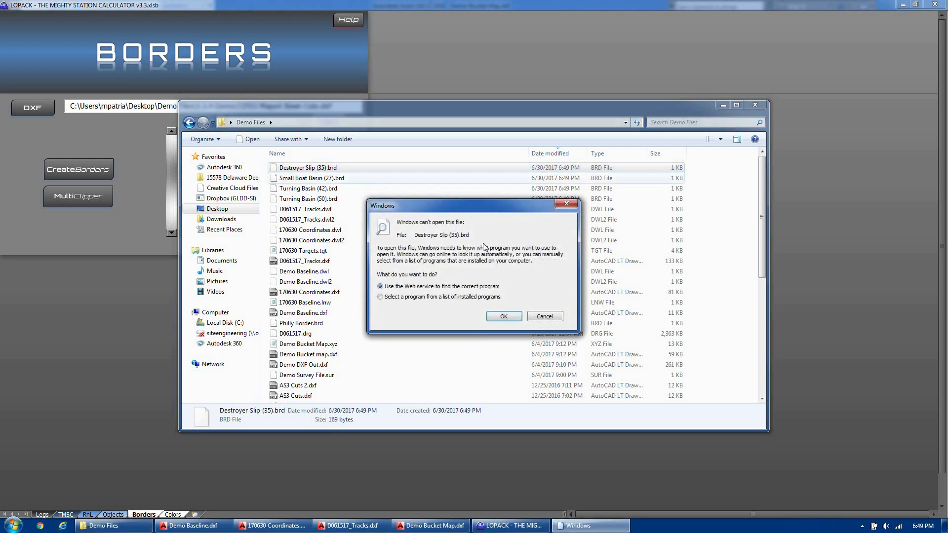
pyautogui.click(543, 317)
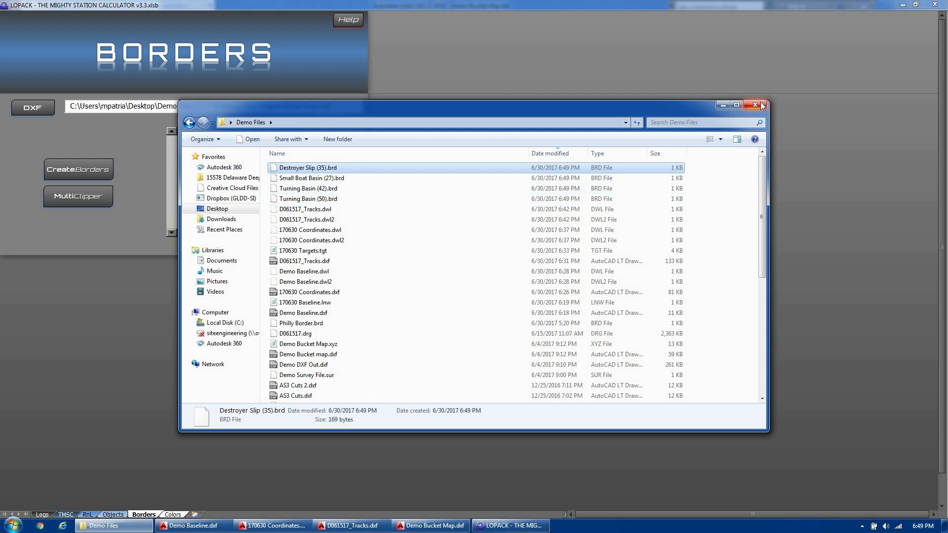
pyautogui.click(722, 106)
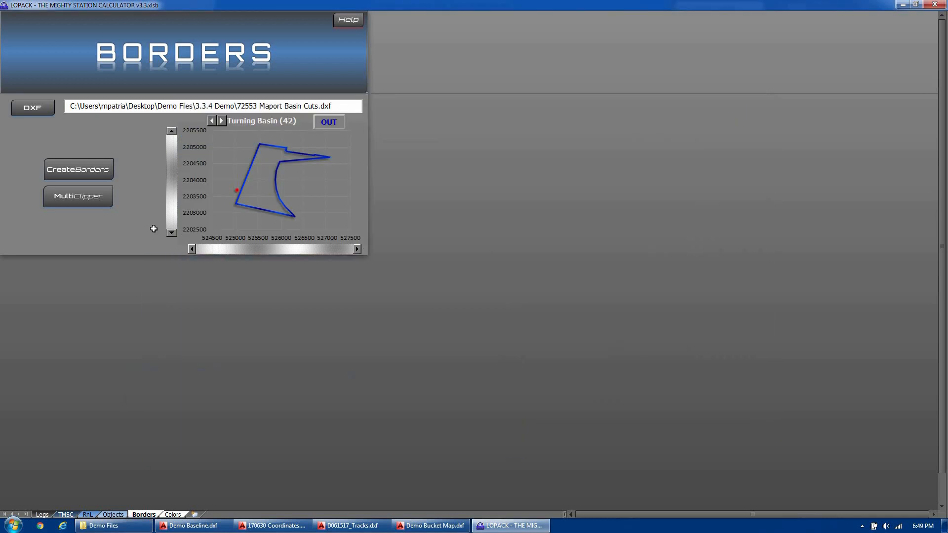
# - Start MultiClipper and load 170531 cnd bravo low_SORT20.xyz from the 3.3.4 Demo folder as the data to clip
pyautogui.click(76, 196)
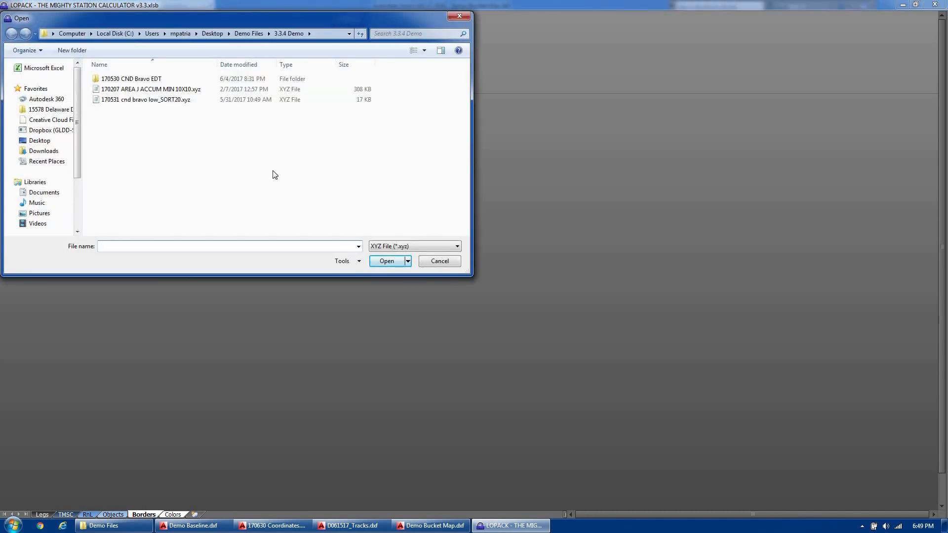
pyautogui.moveTo(302, 18); pyautogui.dragTo(339, 97)
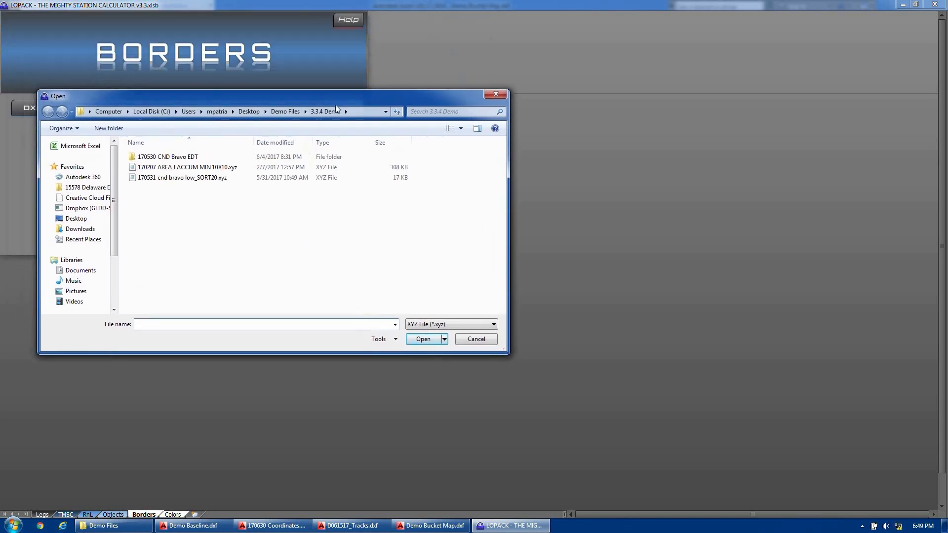
pyautogui.click(212, 178)
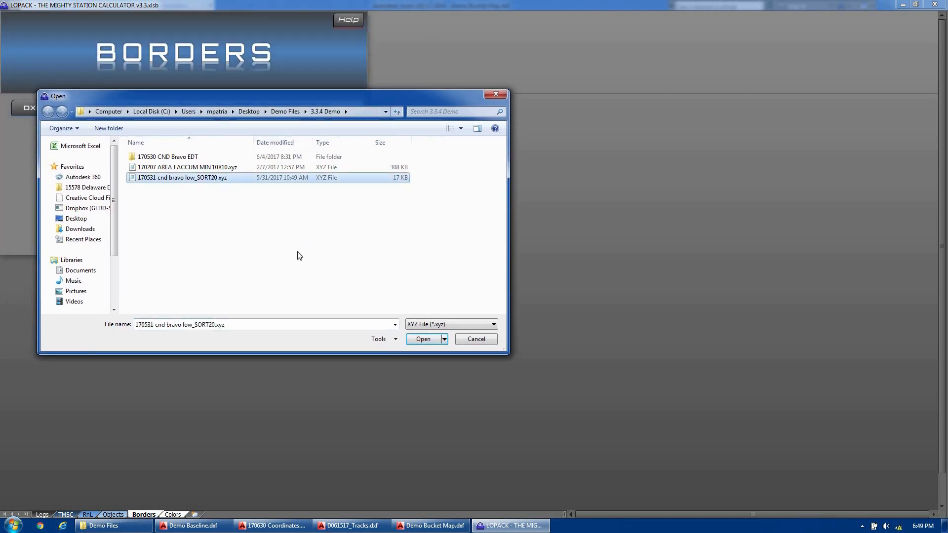
pyautogui.click(423, 339)
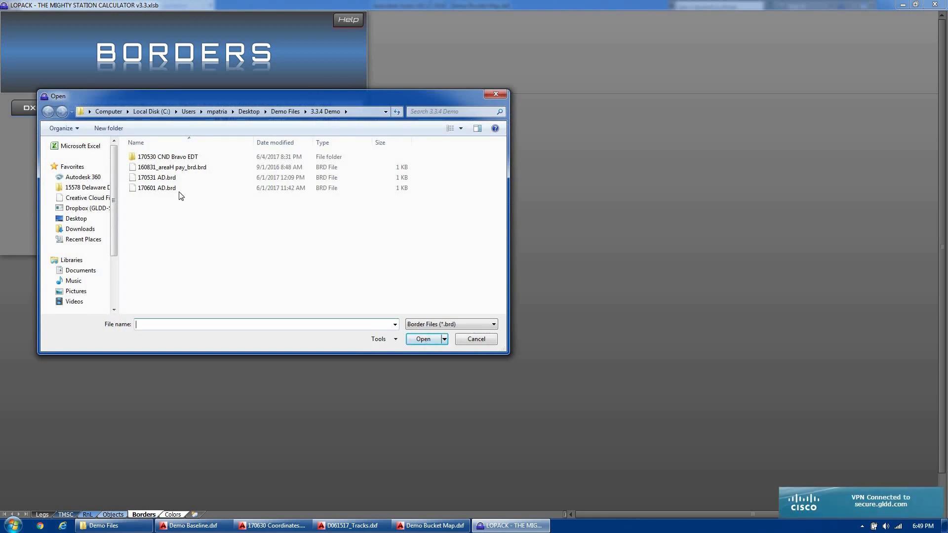
# - Clip the XYZ data with all the BRD border files in the Demo Files folder and dismiss the notice
pyautogui.click(169, 177)
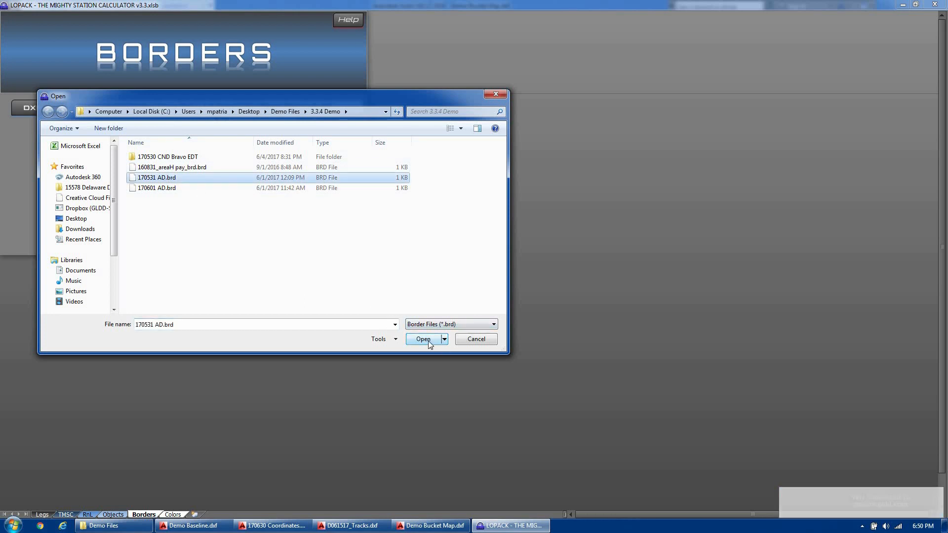
pyautogui.moveTo(157, 172); pyautogui.dragTo(198, 213)
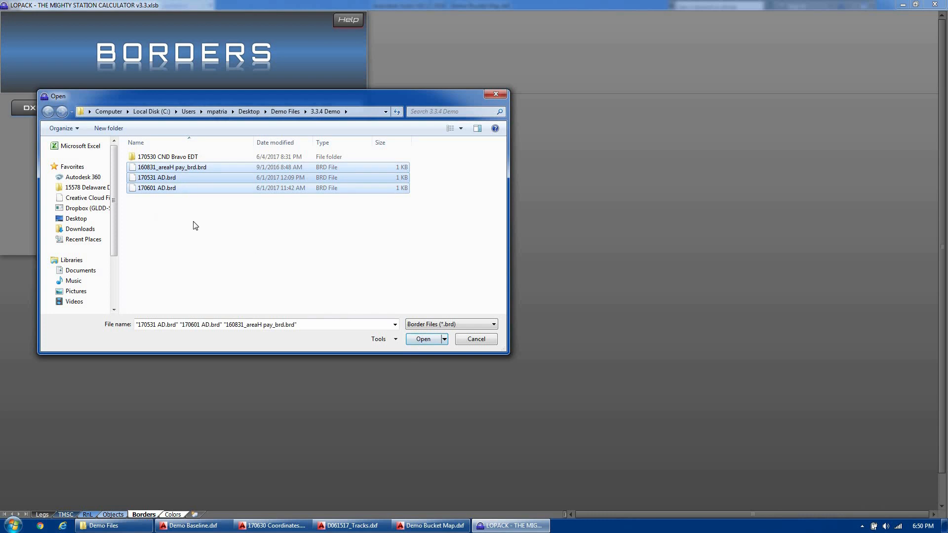
pyautogui.click(286, 112)
pyautogui.moveTo(204, 270); pyautogui.dragTo(171, 197)
pyautogui.click(426, 342)
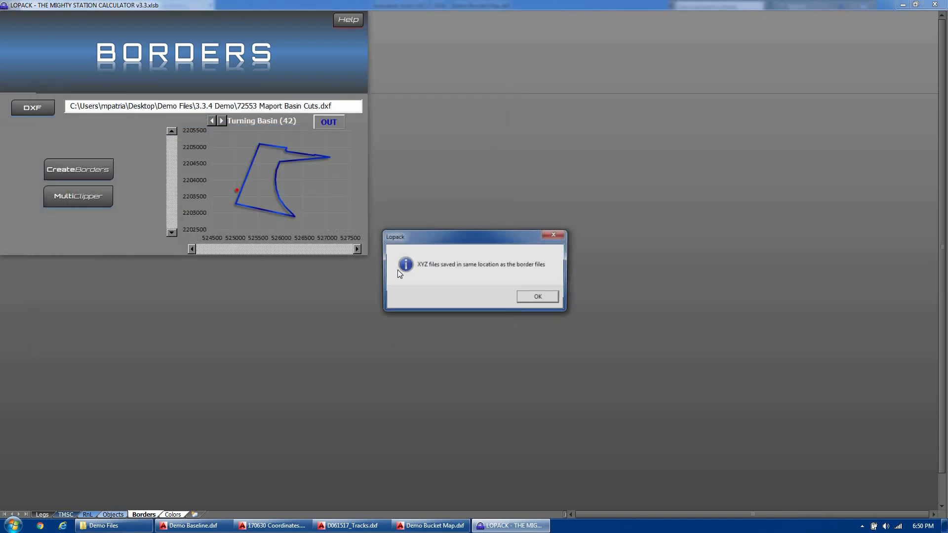
pyautogui.click(523, 299)
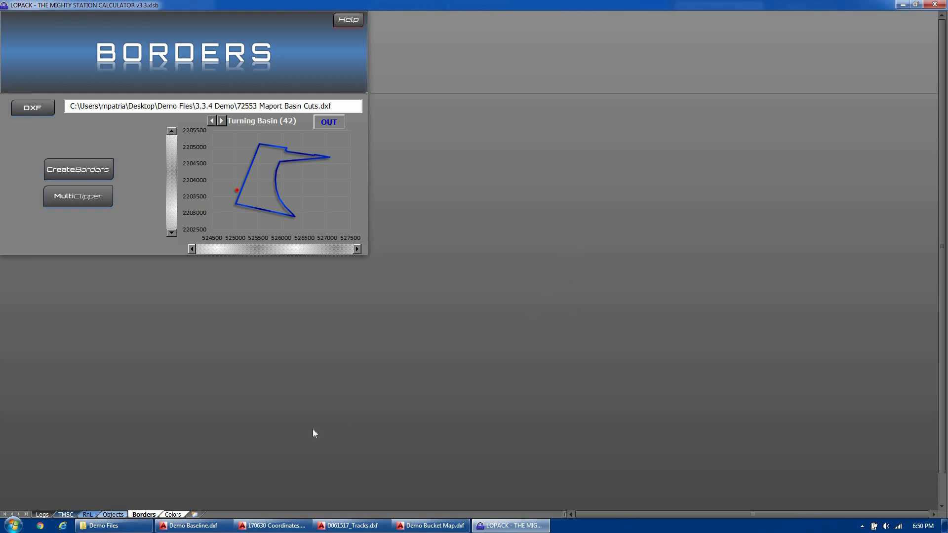
# - Check the new XYZ files in the Demo Files folder, including Philly Border.xyz and Small Boat Basin (27).xyz
pyautogui.click(104, 525)
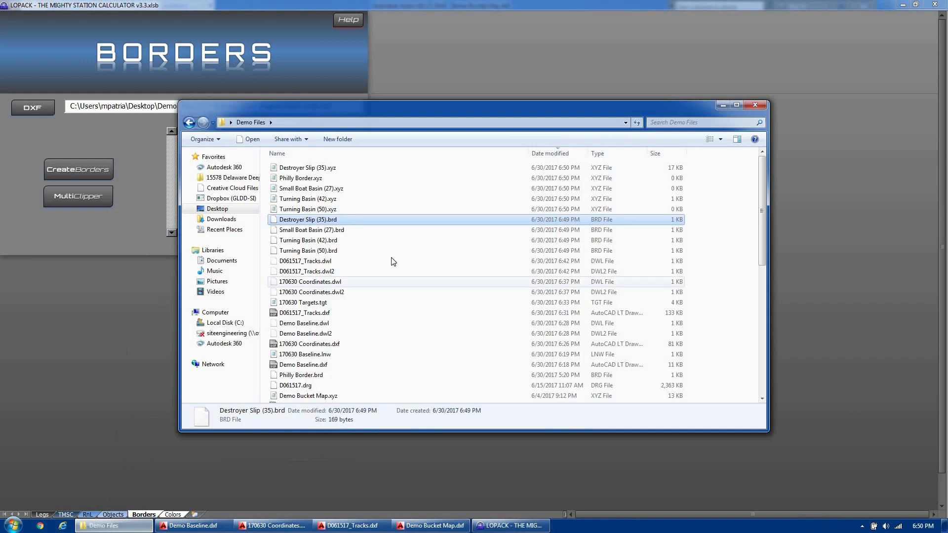
pyautogui.click(336, 178)
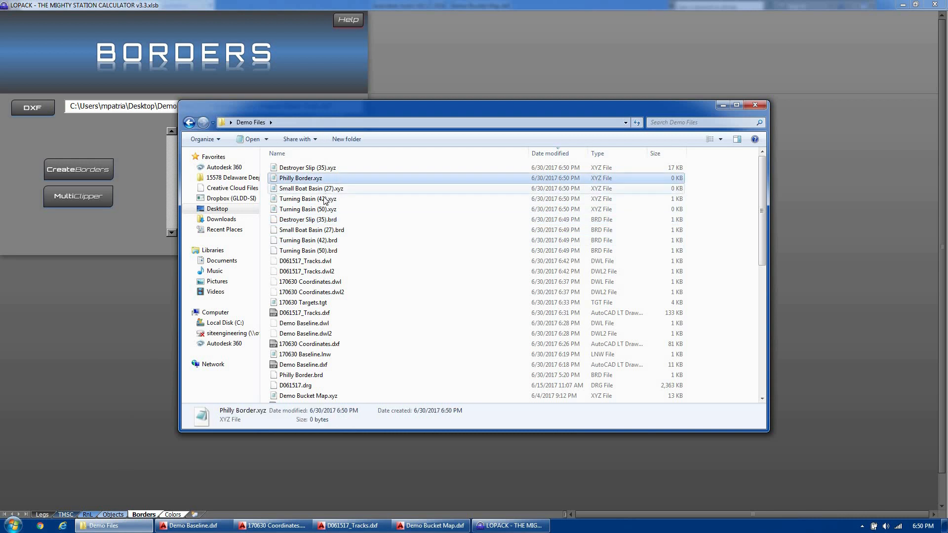
pyautogui.click(319, 188)
pyautogui.click(317, 179)
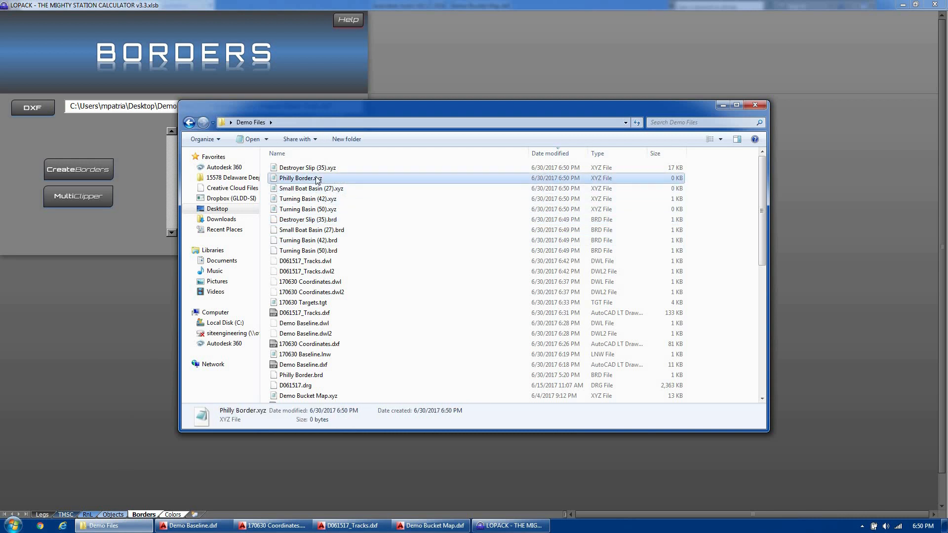
pyautogui.click(307, 190)
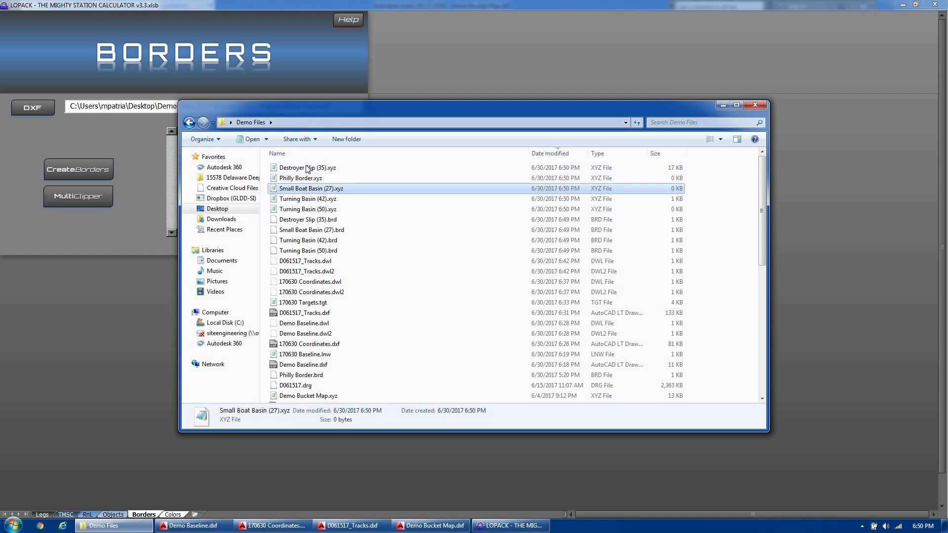
# - Examine the clipped points in Destroyer Slip (35).xyz and Turning Basin (42).xyz, closing each file after viewing
pyautogui.doubleClick(309, 168)
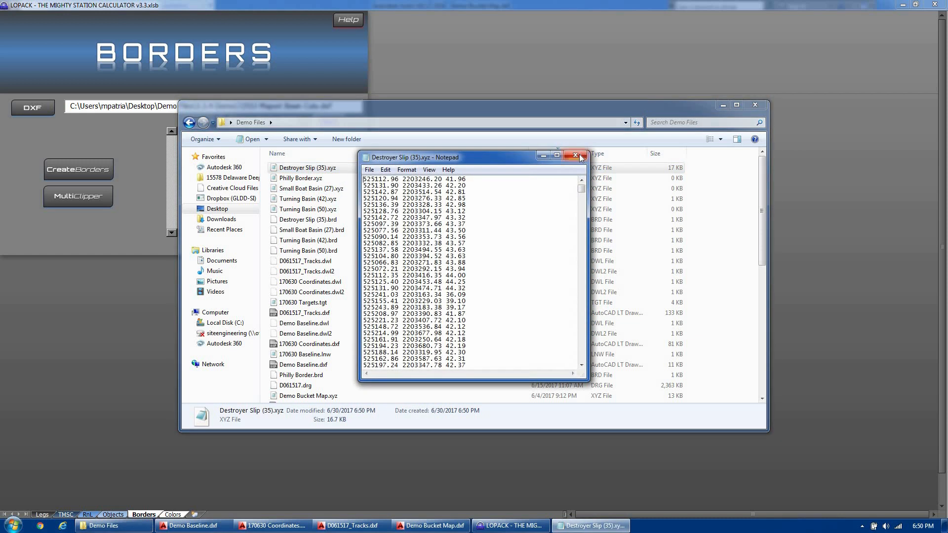
pyautogui.click(574, 157)
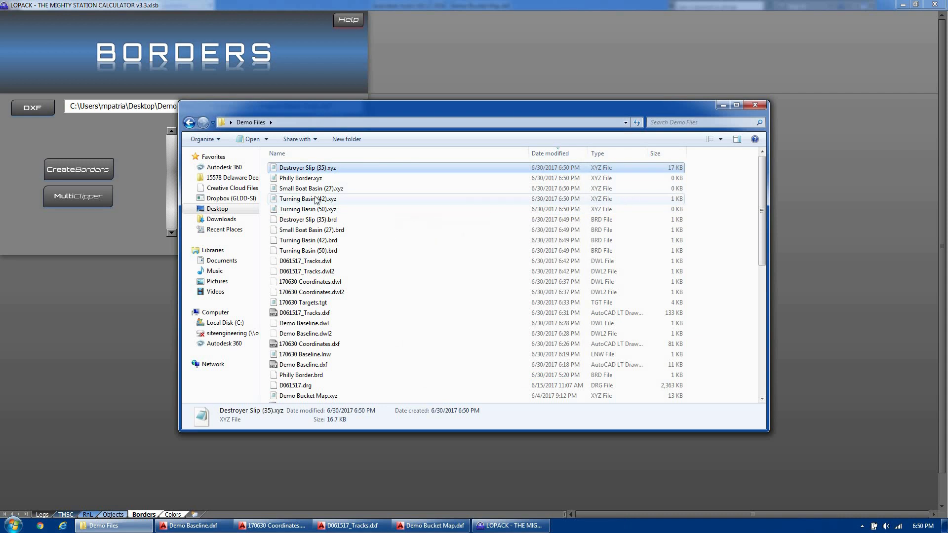
pyautogui.doubleClick(352, 199)
pyautogui.moveTo(482, 195); pyautogui.dragTo(349, 173)
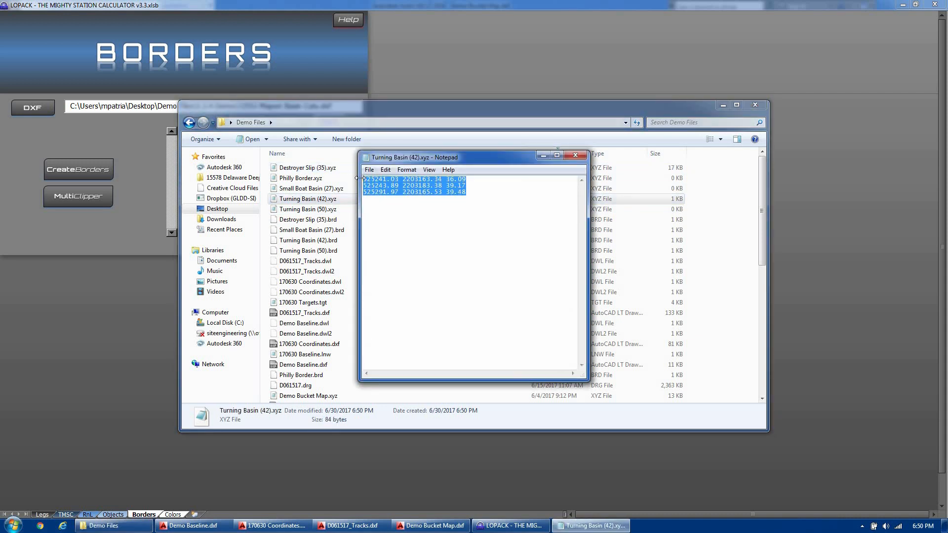
pyautogui.click(576, 155)
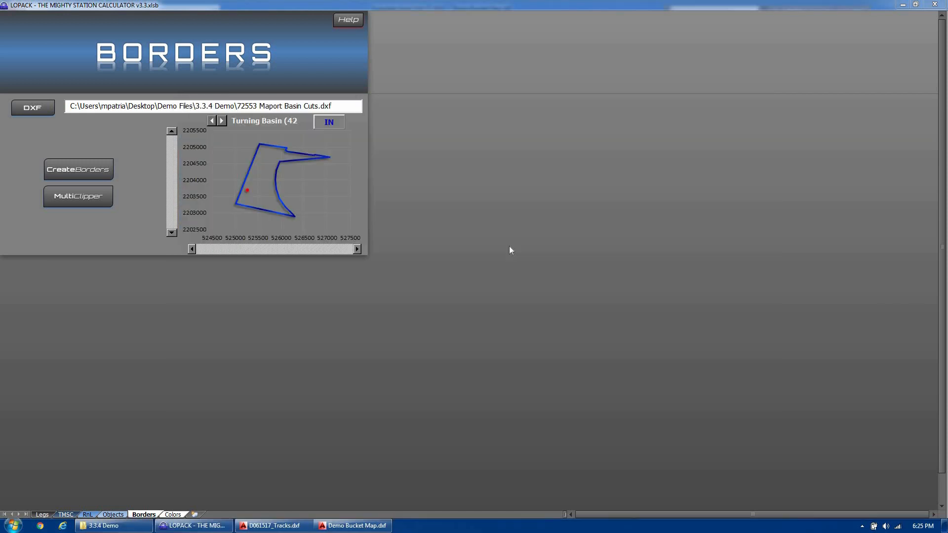
# - Load color.hcf from the Demo Files folder into the Colors sheet
pyautogui.click(173, 515)
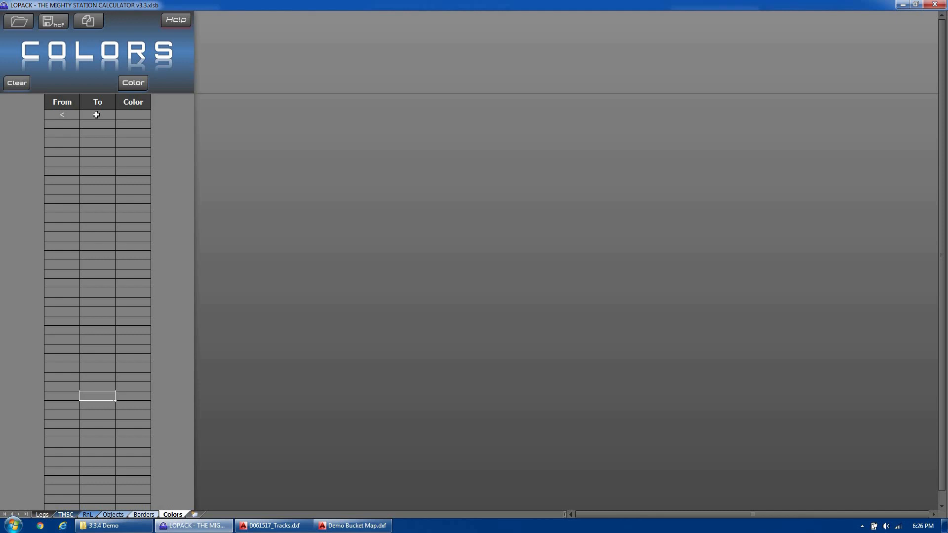
pyautogui.click(20, 22)
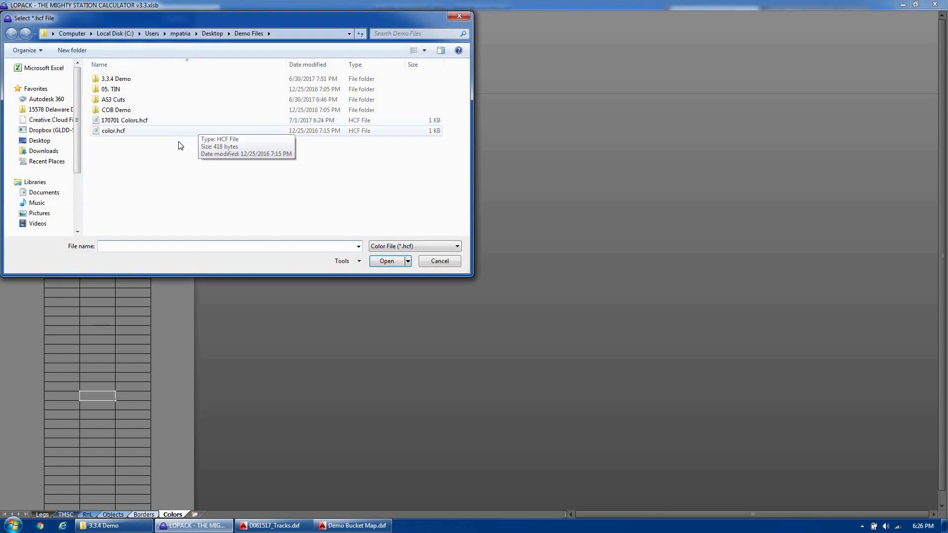
pyautogui.click(143, 131)
pyautogui.click(374, 261)
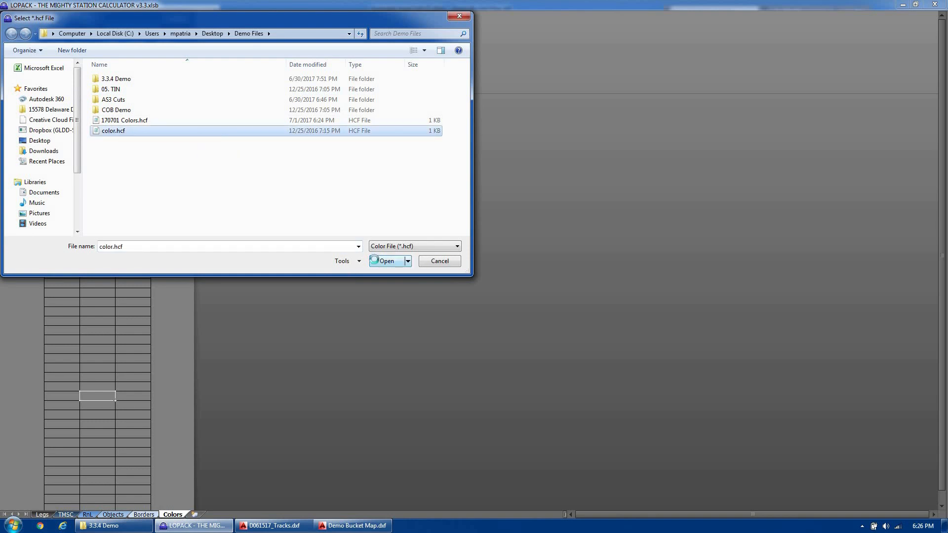
# - Set the upper limit of the 28 to 30 color range to 31
pyautogui.click(104, 127)
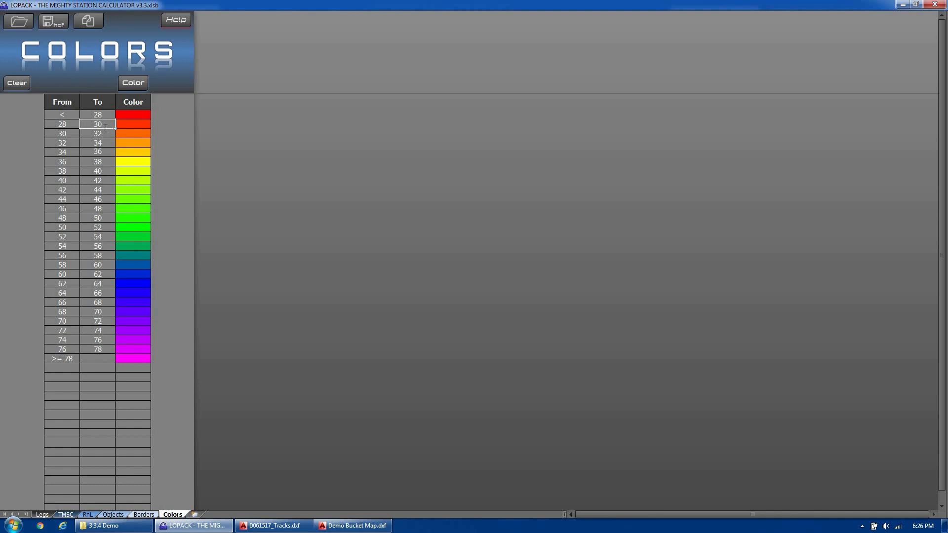
pyautogui.click(103, 143)
pyautogui.click(106, 127)
# - Recolor the 34 to 36 range cyan
pyautogui.click(106, 152)
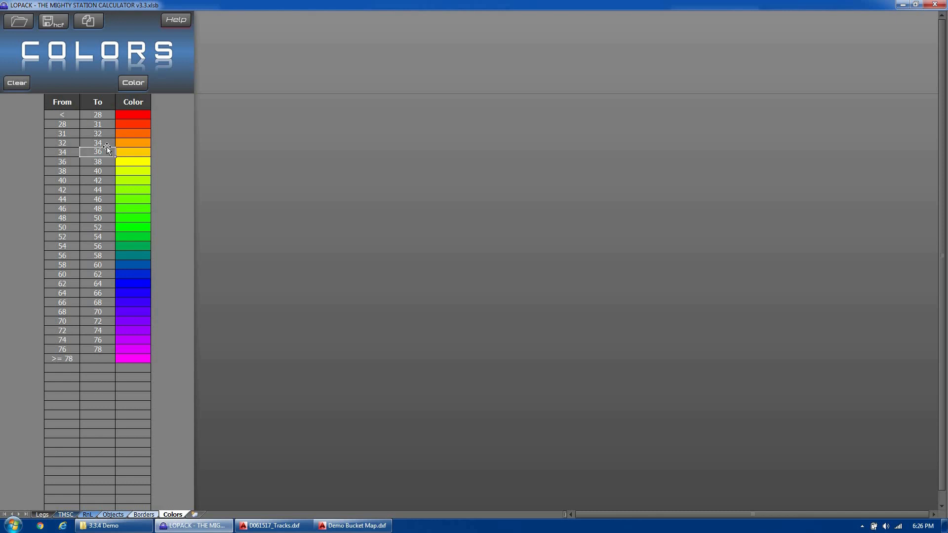
pyautogui.click(139, 82)
pyautogui.click(444, 211)
pyautogui.click(536, 168)
# - Save the color table as an HCF file in Demo Files, replacing the suggested name's 170701 prefix with Demo
pyautogui.click(56, 21)
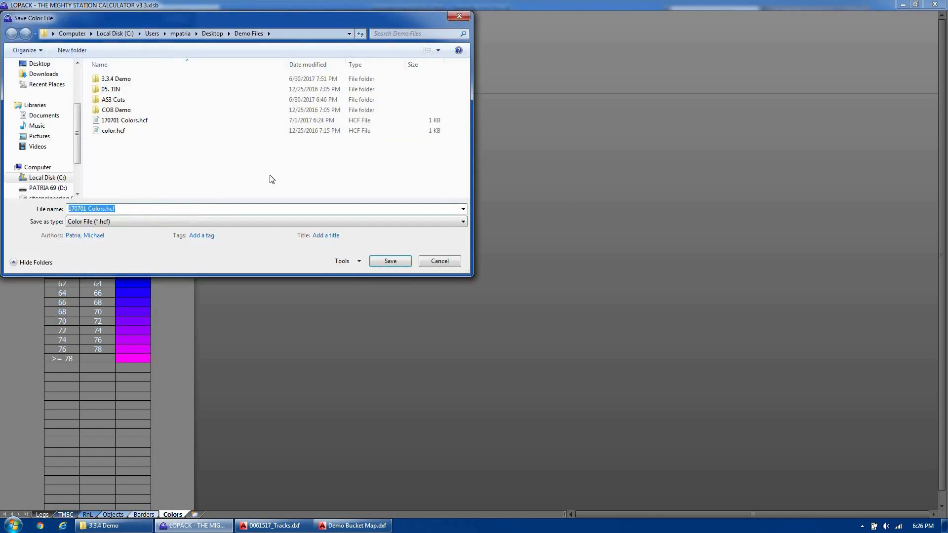
pyautogui.moveTo(87, 210); pyautogui.dragTo(42, 222)
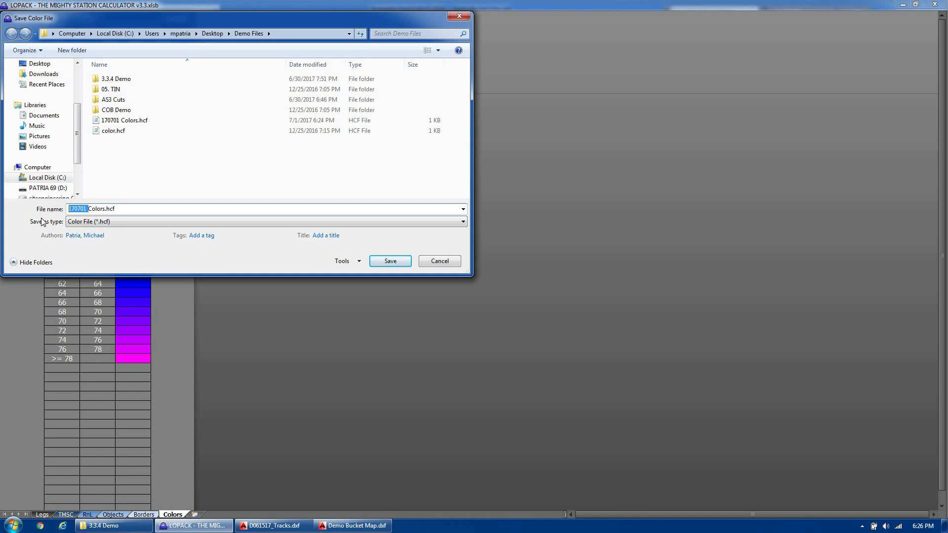
pyautogui.write('Demo')
pyautogui.click(391, 261)
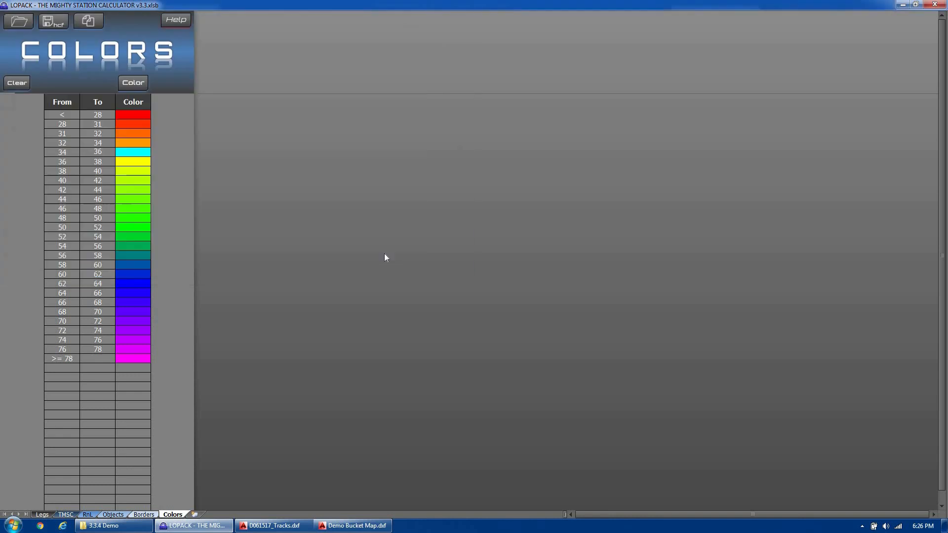
# - Clear the color table and enter 10, 20 and 30 as the upper limits of a new set of ranges
pyautogui.click(22, 84)
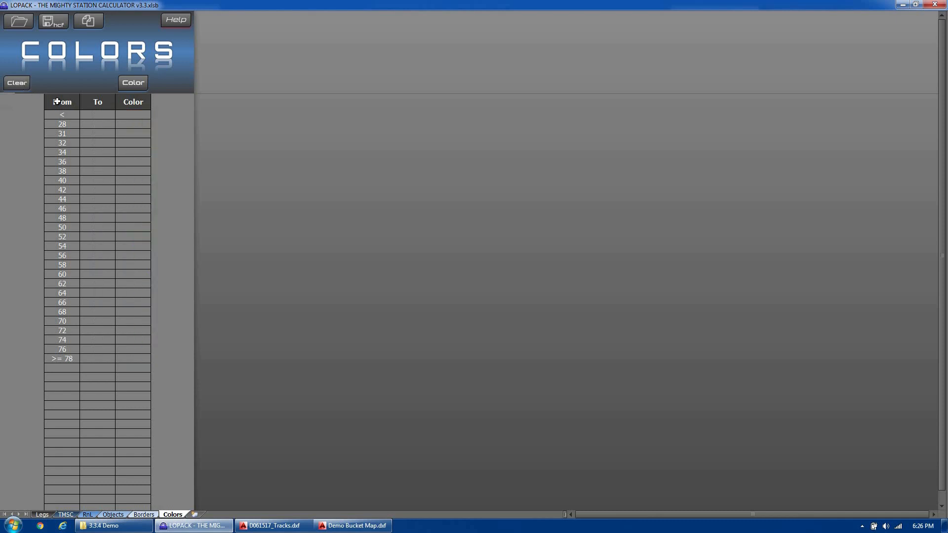
pyautogui.write('10')
pyautogui.press('Return')
pyautogui.write('20')
pyautogui.press('Return')
pyautogui.write('30')
pyautogui.press('Return')
# - Color the range below 10 cyan and the 10 to 20 range pink
pyautogui.click(84, 115)
pyautogui.click(143, 86)
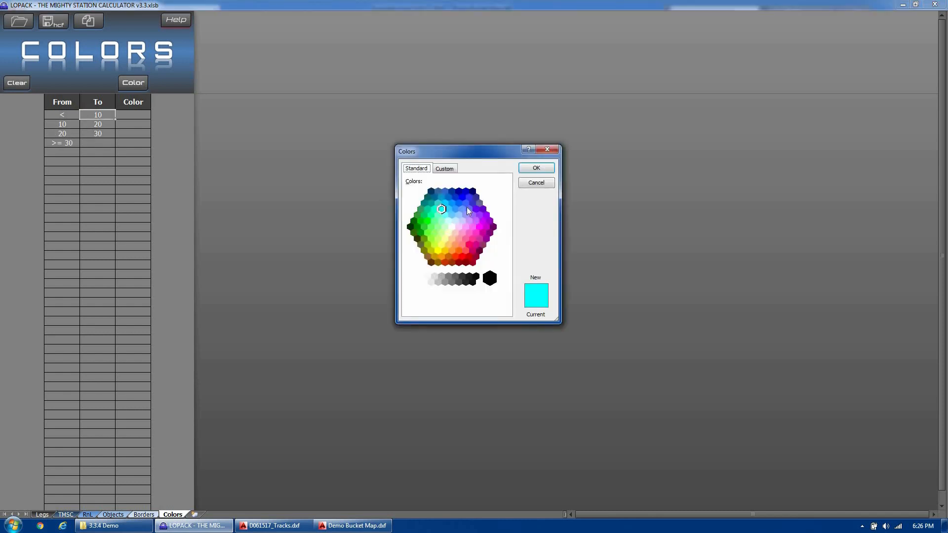
pyautogui.press('Return')
pyautogui.click(97, 124)
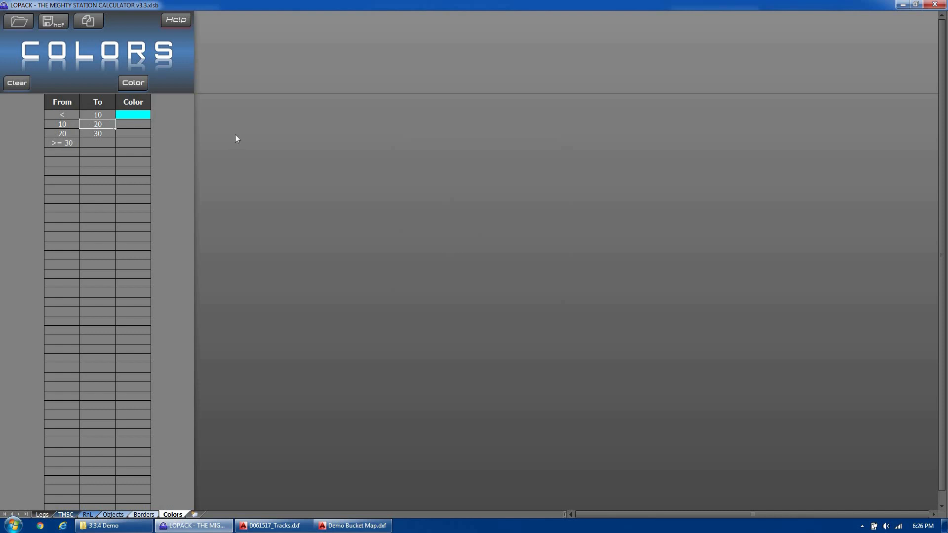
pyautogui.click(143, 87)
pyautogui.click(445, 226)
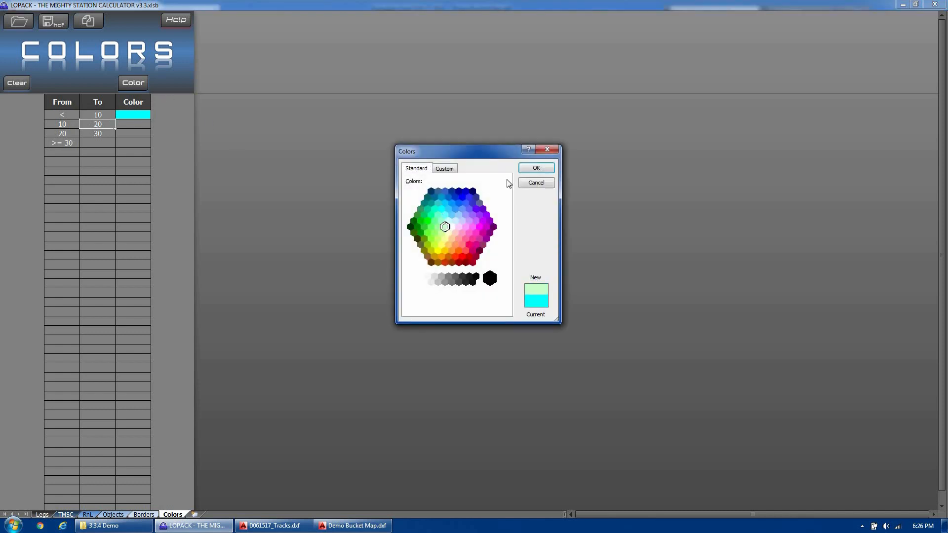
pyautogui.click(476, 236)
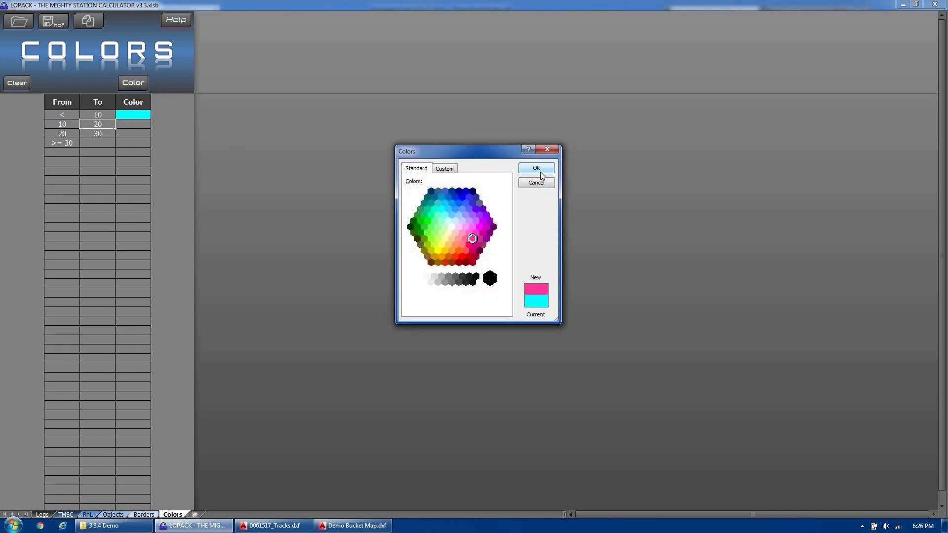
pyautogui.click(536, 168)
# - Color the 20 to 30 range yellow and the range of 30 and above green
pyautogui.click(104, 136)
pyautogui.click(135, 84)
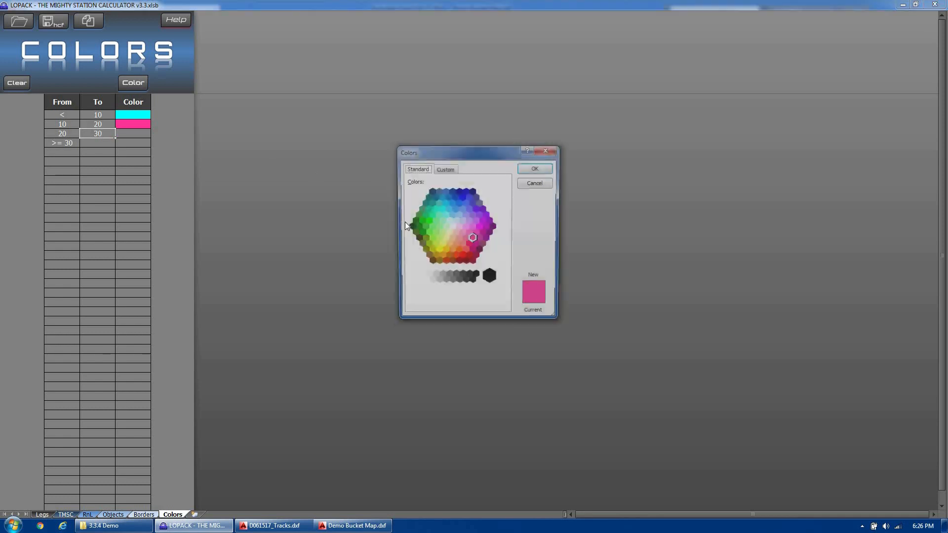
pyautogui.click(537, 168)
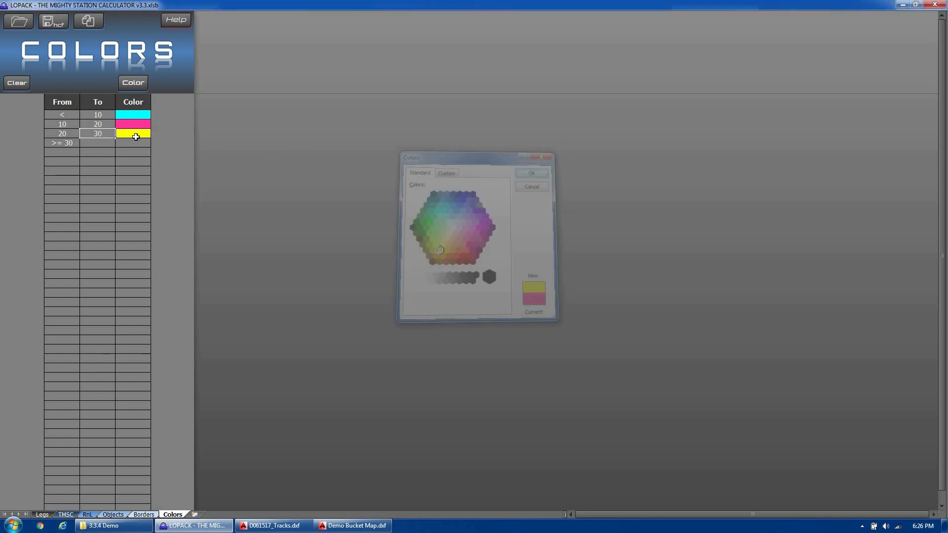
pyautogui.click(99, 143)
pyautogui.click(134, 83)
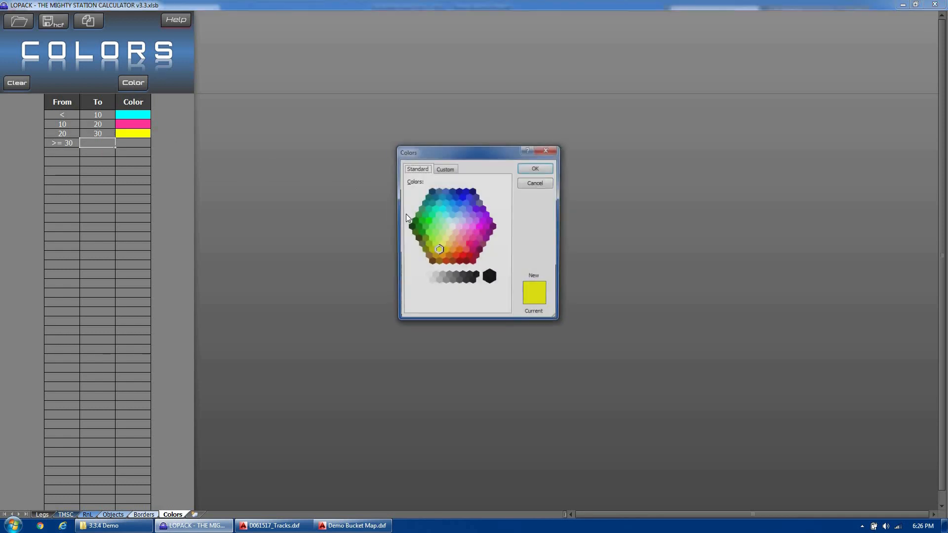
pyautogui.click(469, 245)
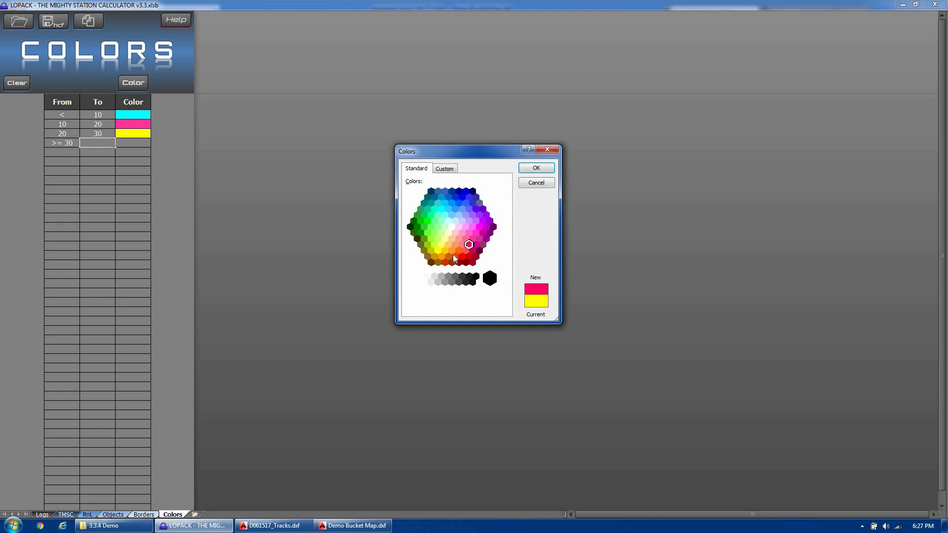
pyautogui.click(463, 203)
pyautogui.click(425, 227)
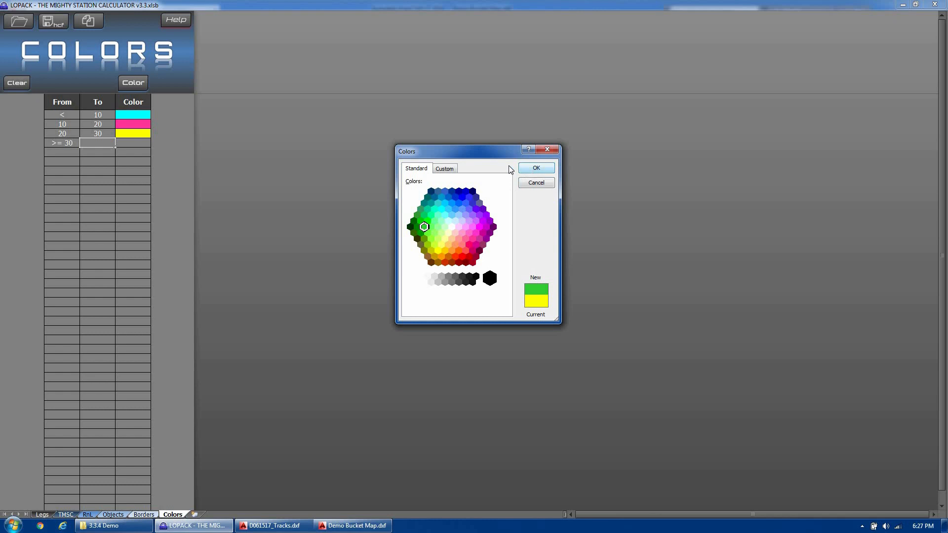
pyautogui.click(536, 168)
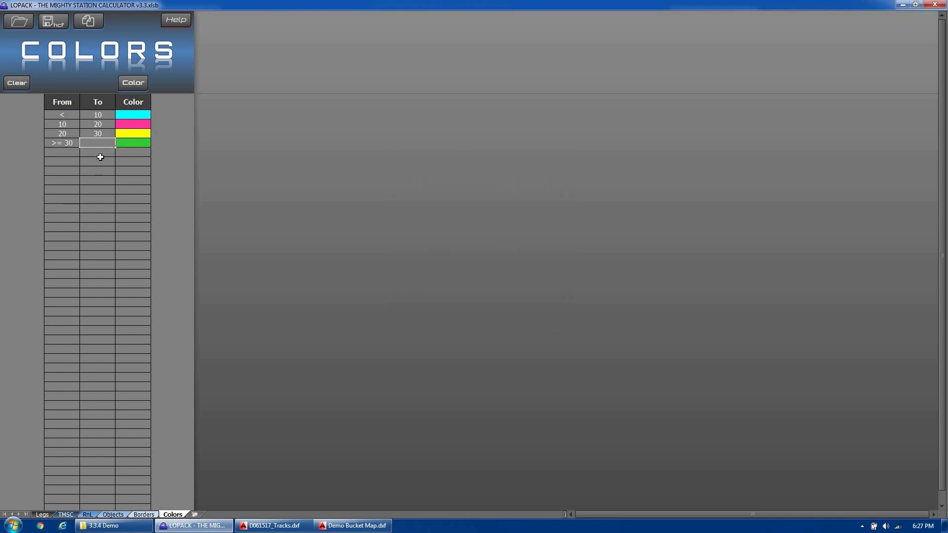
# - Copy the color legend to the clipboard and switch to Layout1 of Demo Bucket Map.dxf in AutoCAD
pyautogui.click(97, 23)
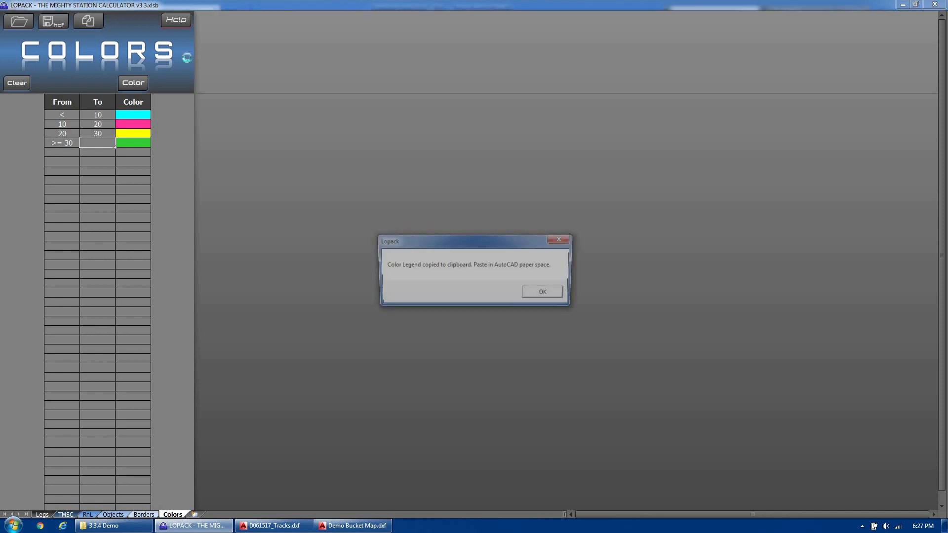
pyautogui.click(561, 295)
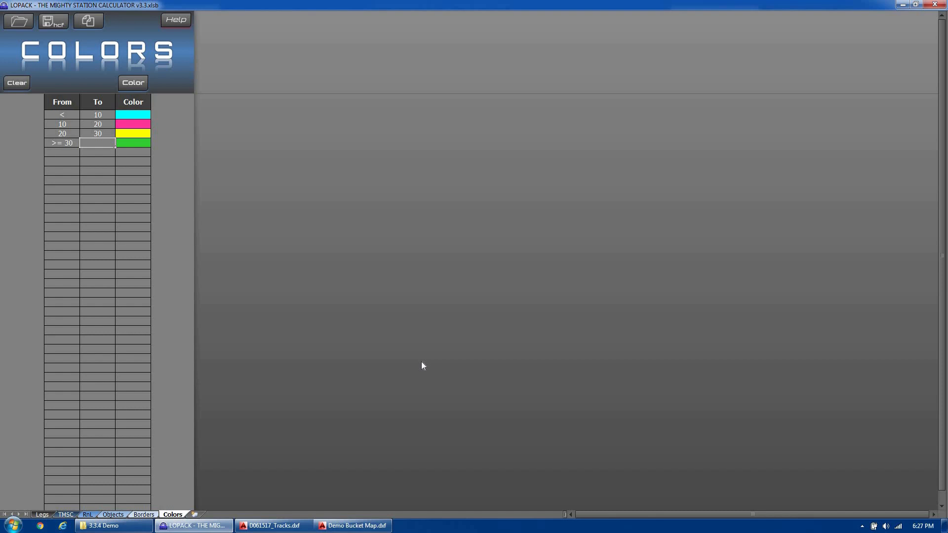
pyautogui.click(352, 523)
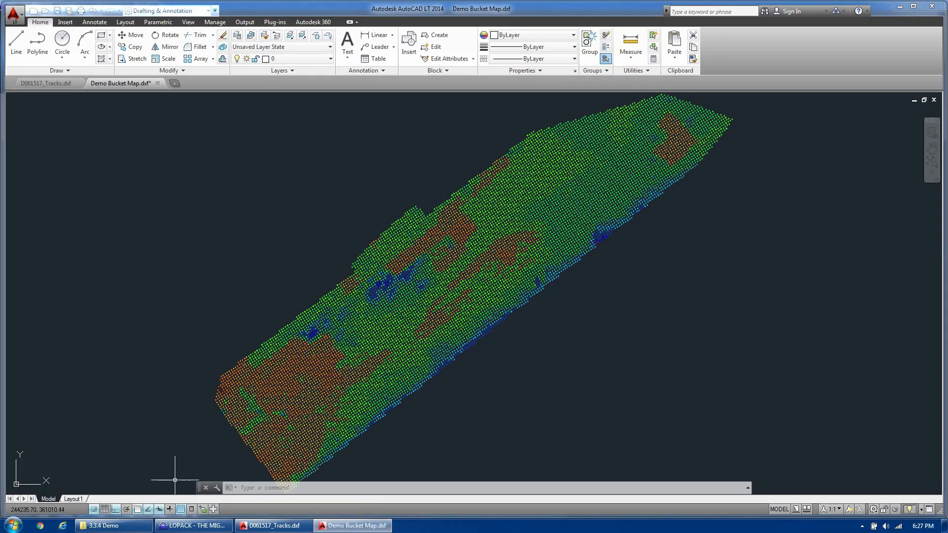
pyautogui.click(82, 500)
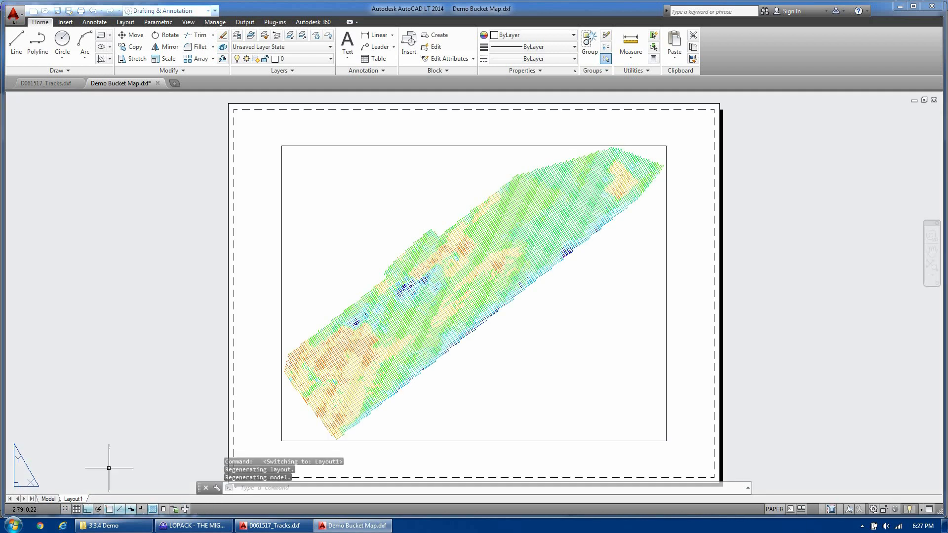
# - Paste the legend into the empty upper-left area of the layout viewport, accept the suggested OLE text size, and return to LOPACK
pyautogui.hotkey('ctrl', 'v')
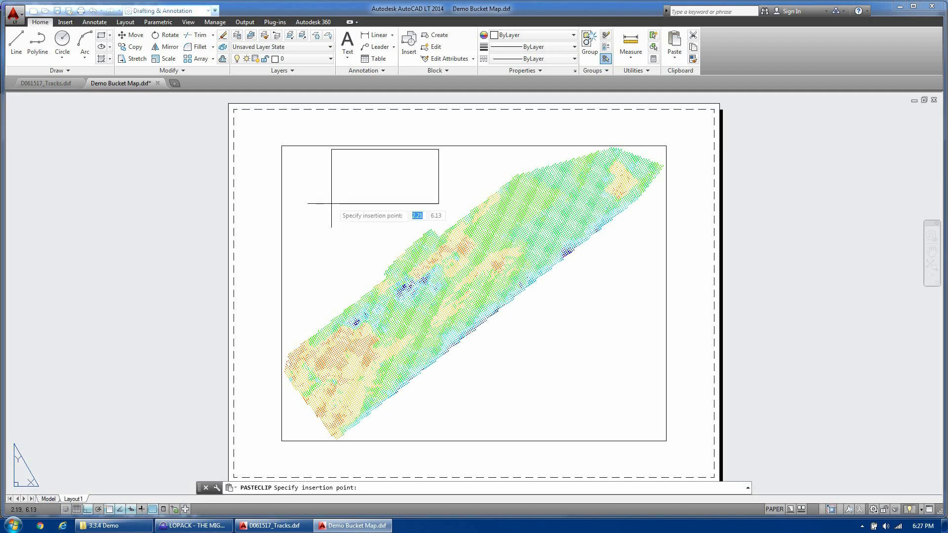
pyautogui.click(310, 216)
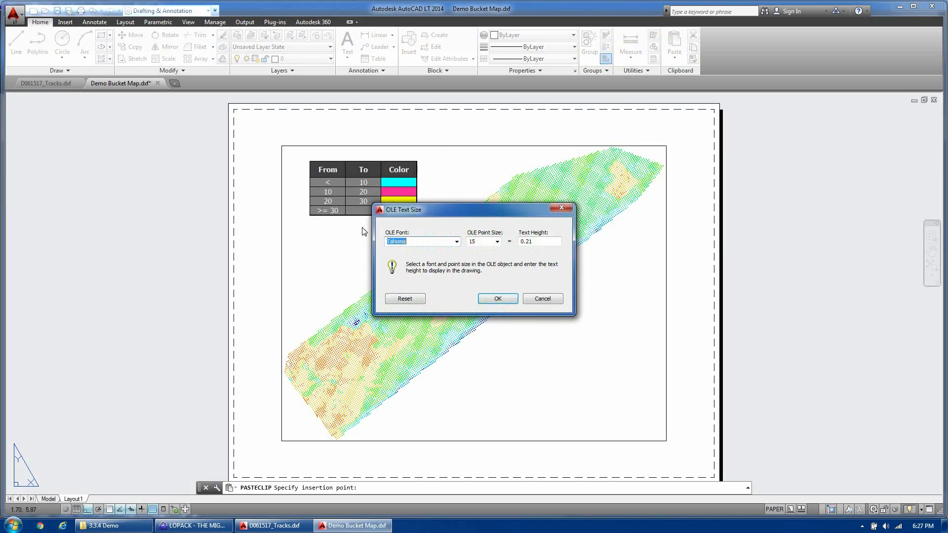
pyautogui.click(508, 301)
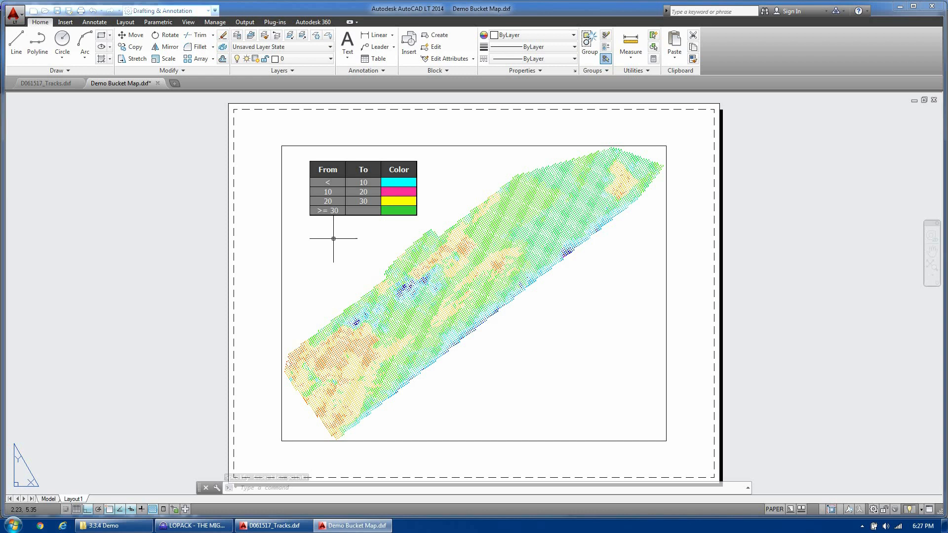
pyautogui.click(192, 525)
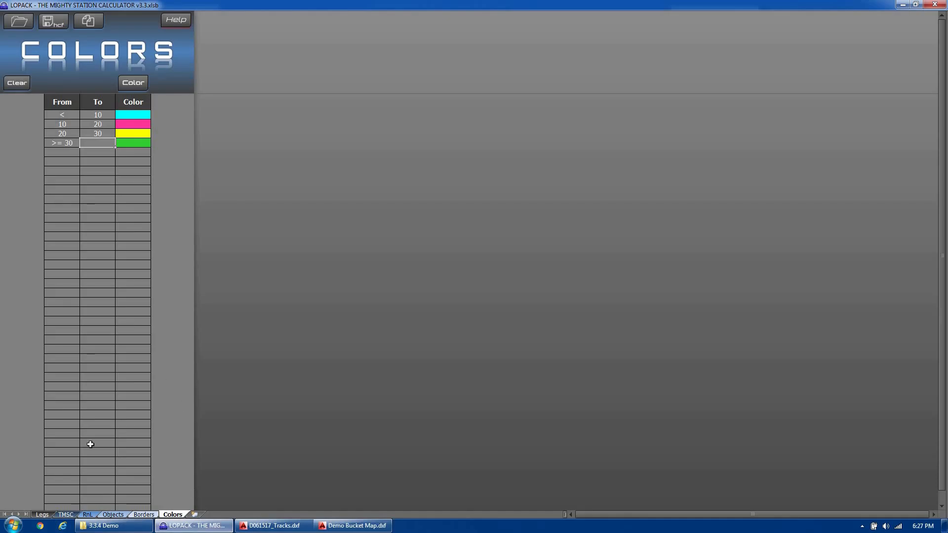